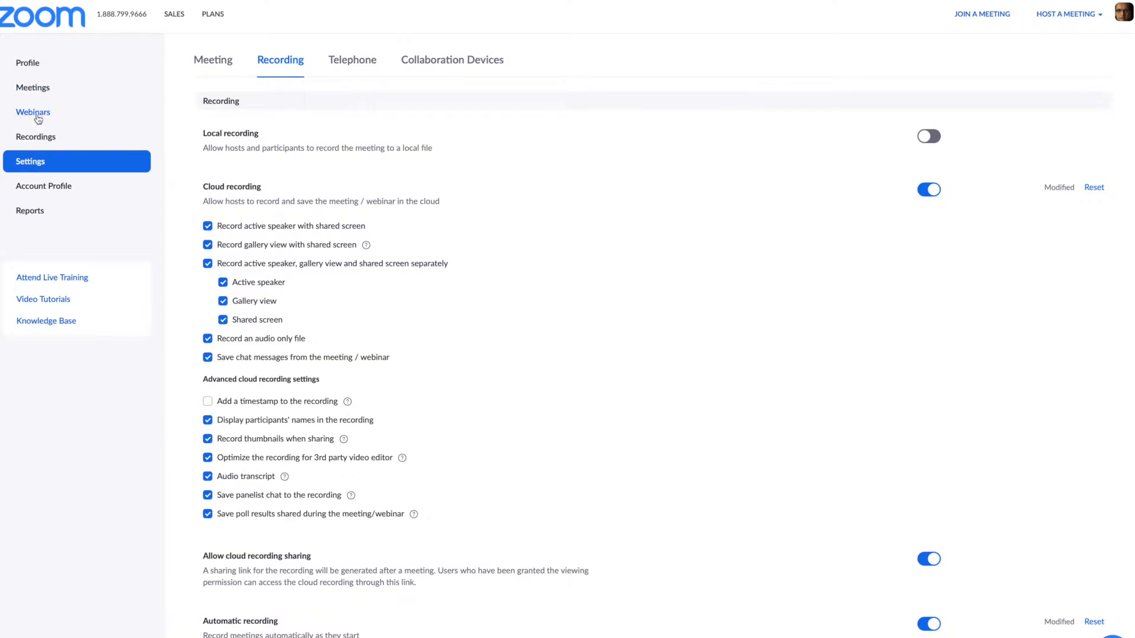
- Open the cloud recordings list and go to its next page of older recordings
left_click(35, 140)
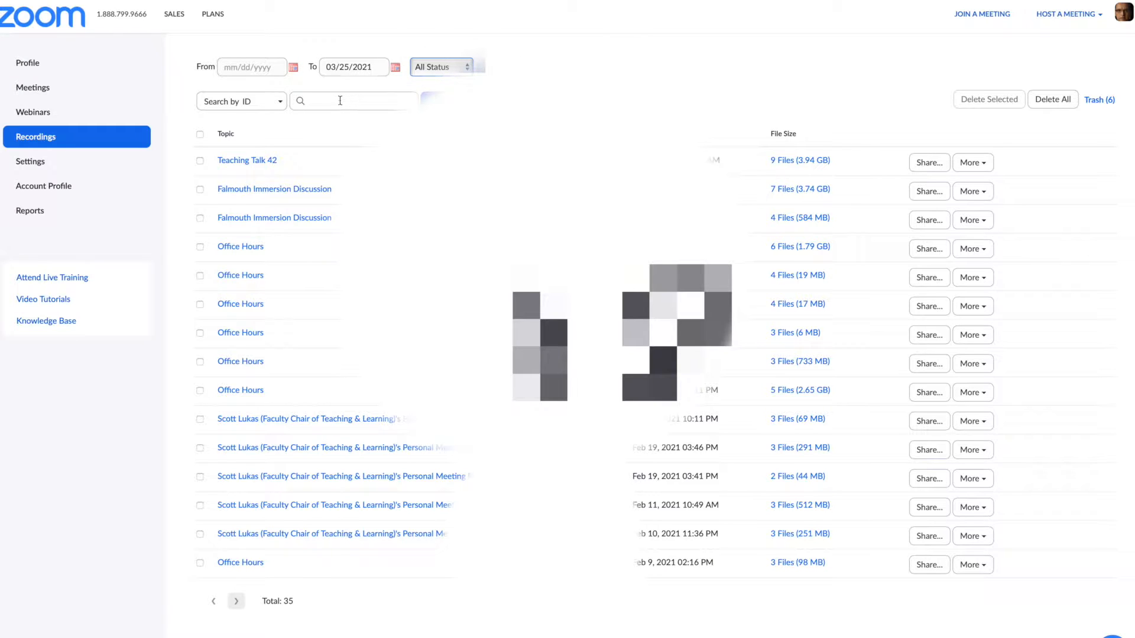
scroll(567, 319, "down", 1)
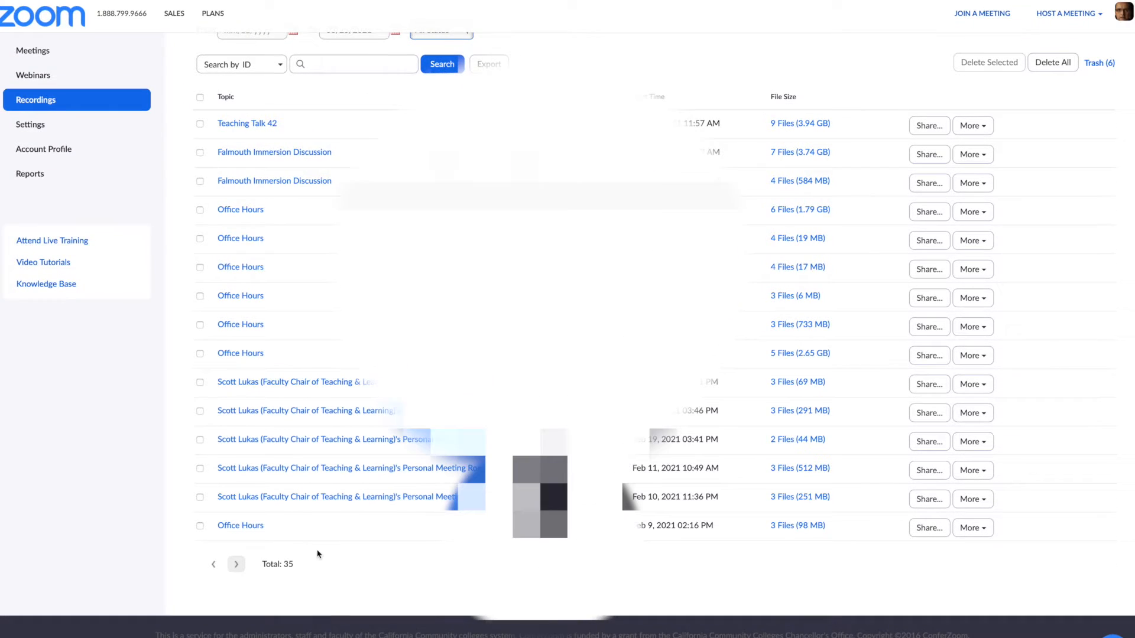
left_click(236, 567)
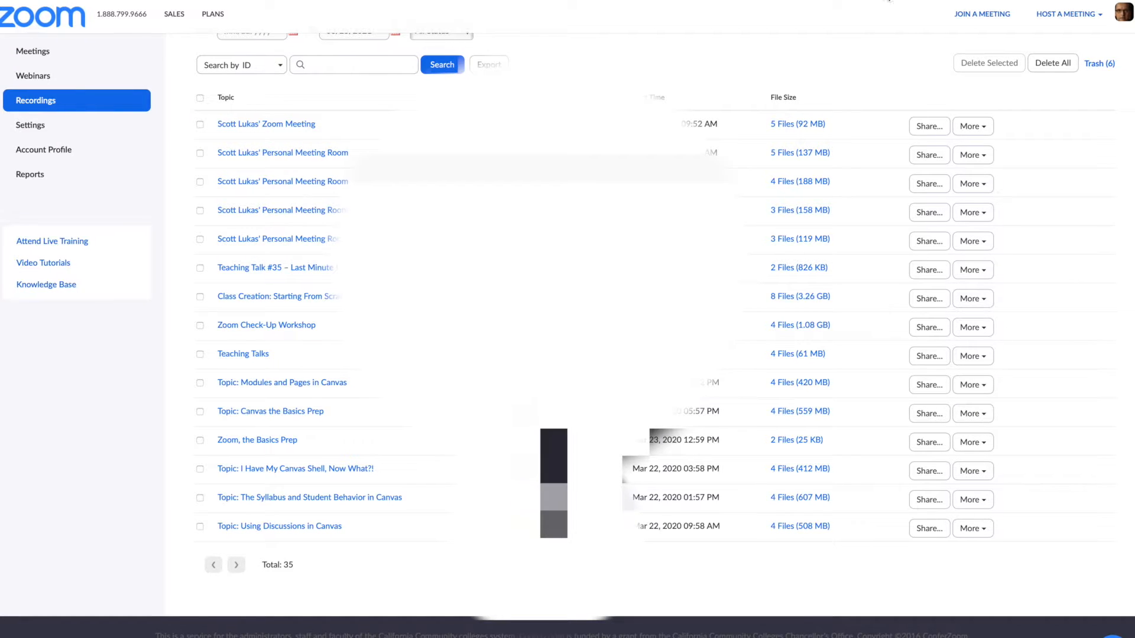
- Switch to the Outlook message "Zoom Cloud Storage Capacity Being Reached"
left_click(887, 1)
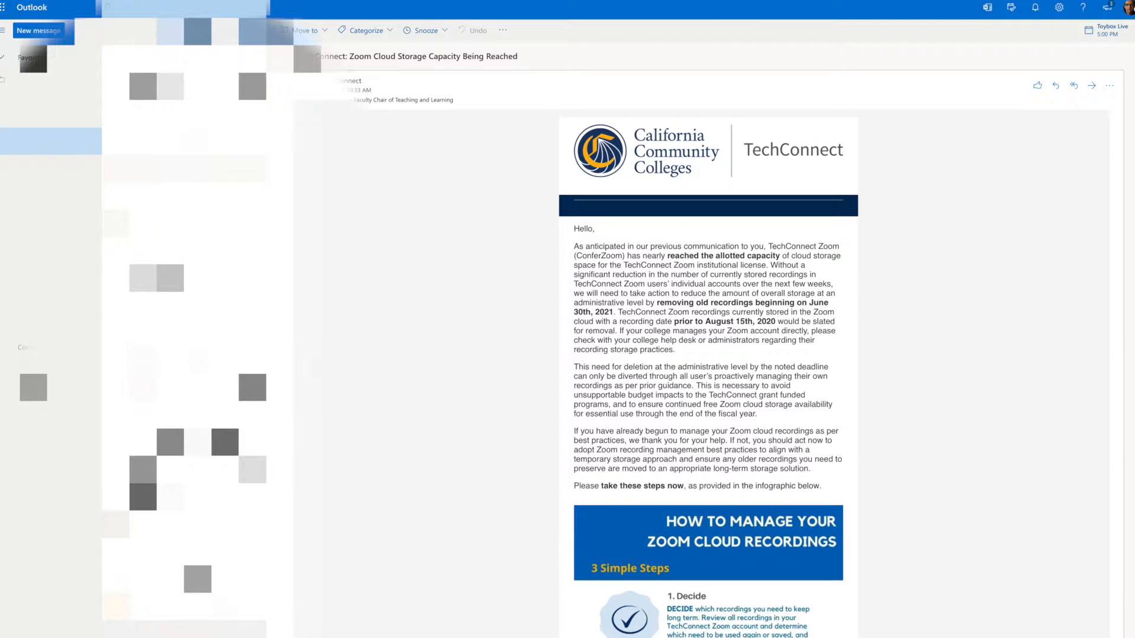
mouse_move(739, 1)
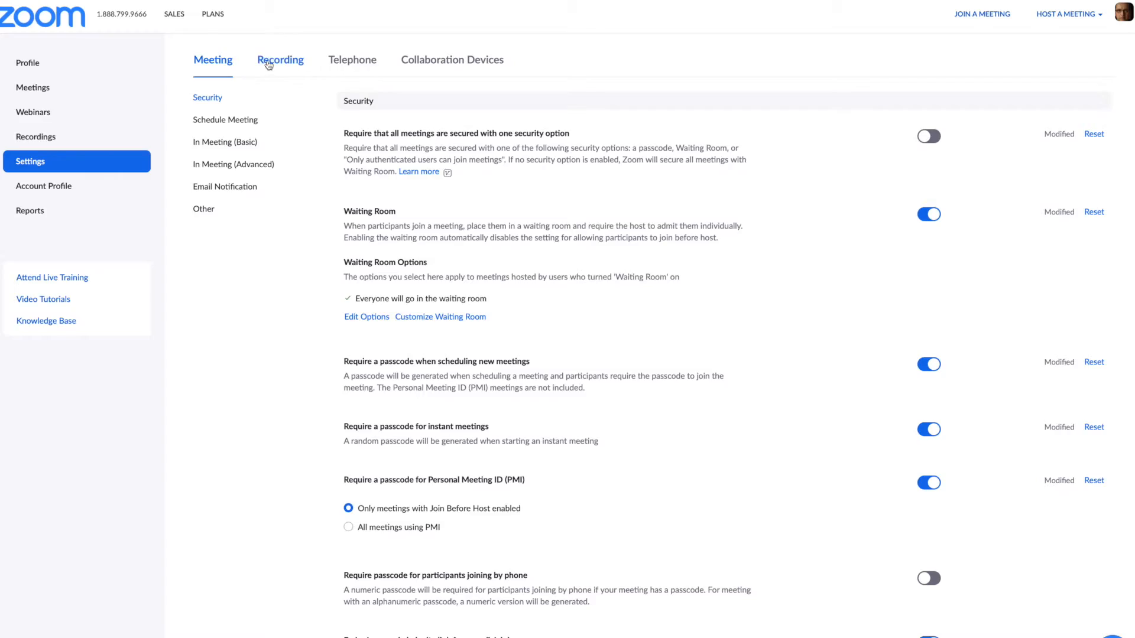
- Open the account's recording settings and review the cloud recording options
left_click(269, 65)
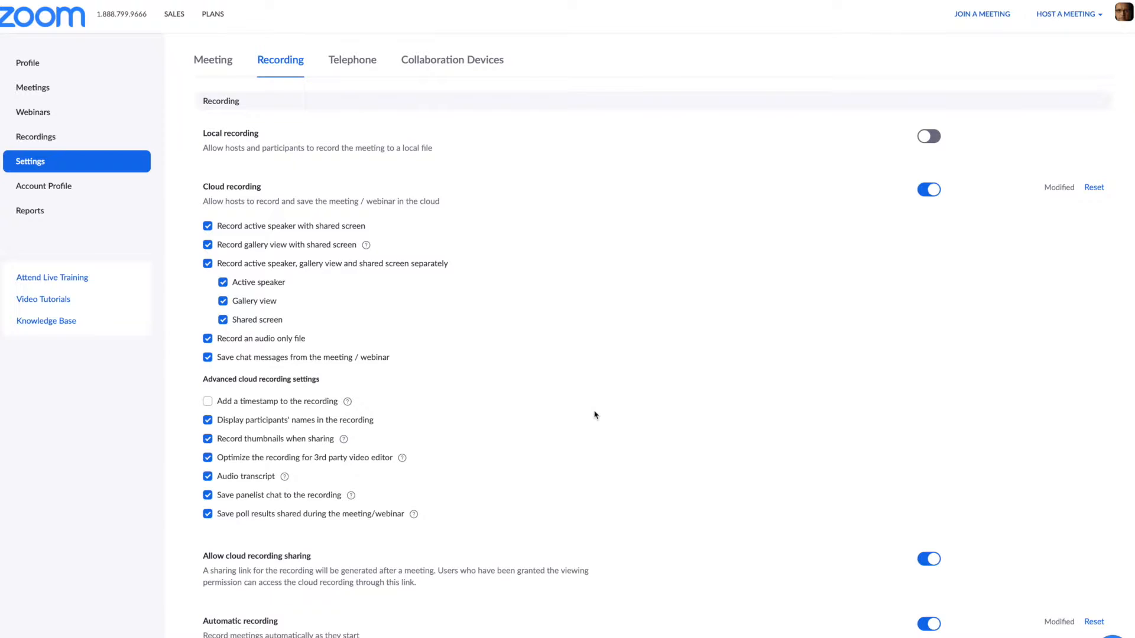
scroll(354, 366, "down", 2)
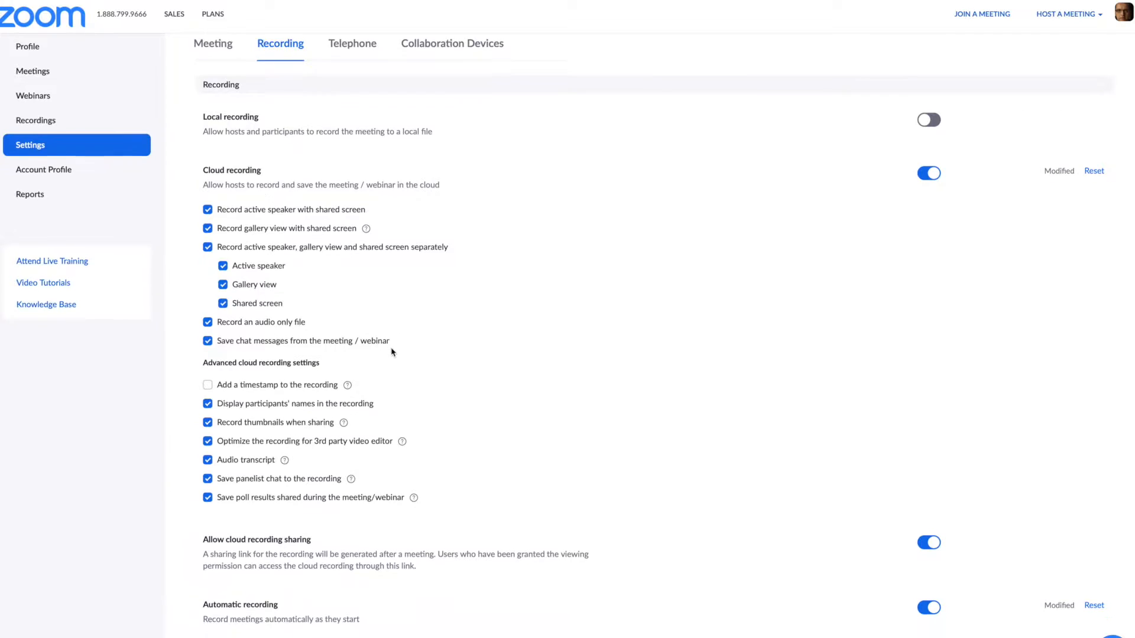
scroll(408, 360, "up", 2)
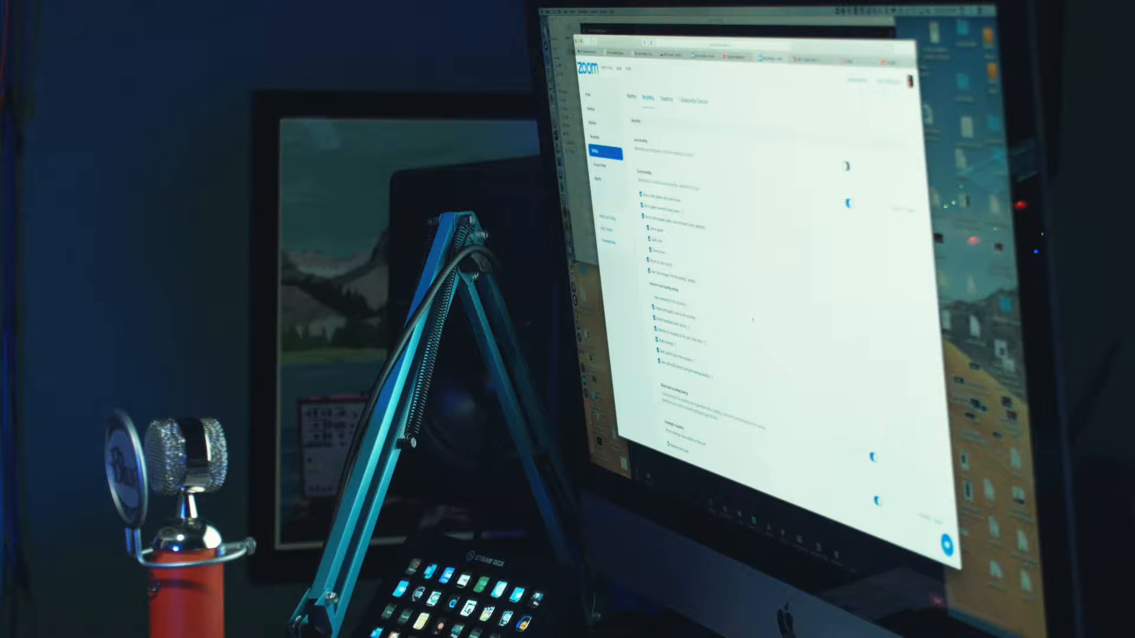
- Open the recording "Topic: Using Discussions in Canvas" from the second page of the cloud recordings list
left_click(595, 138)
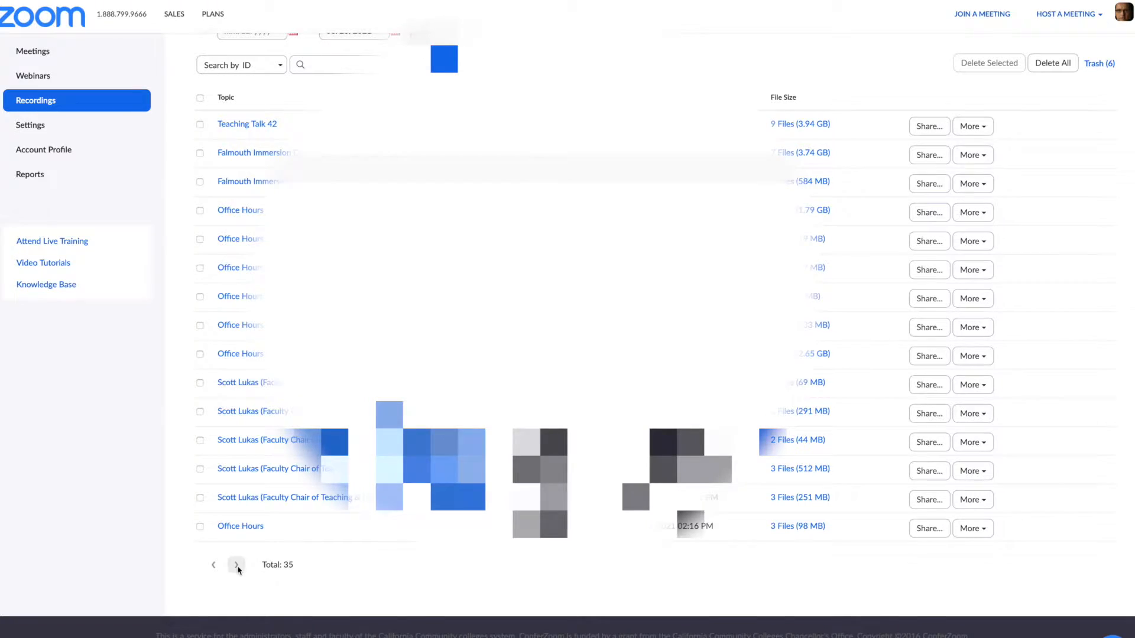
left_click(236, 565)
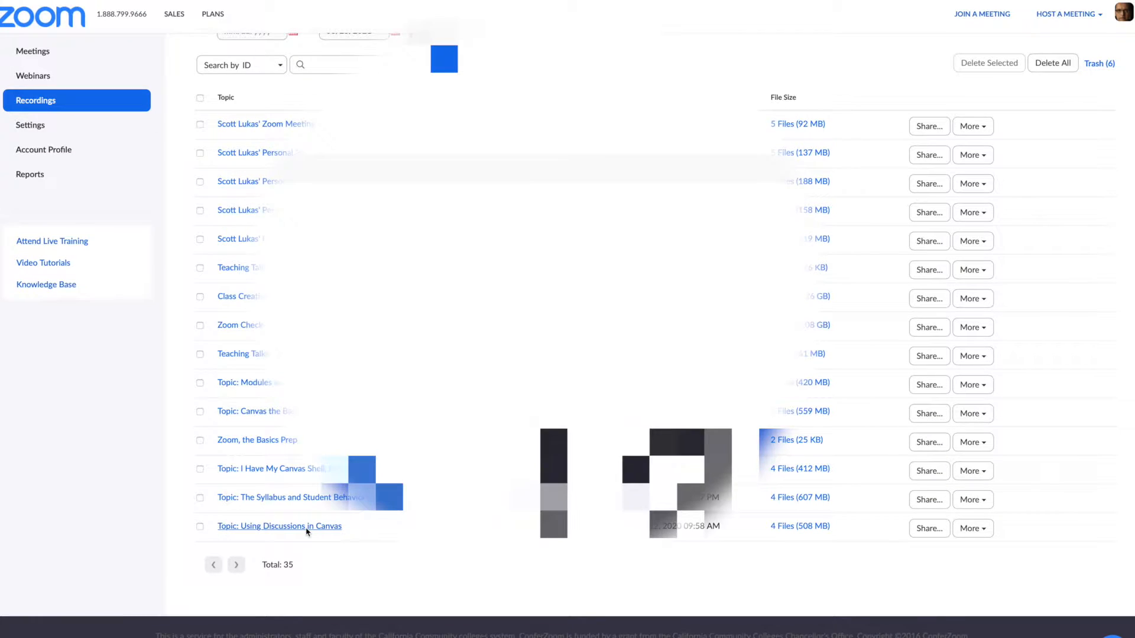
left_click(306, 528)
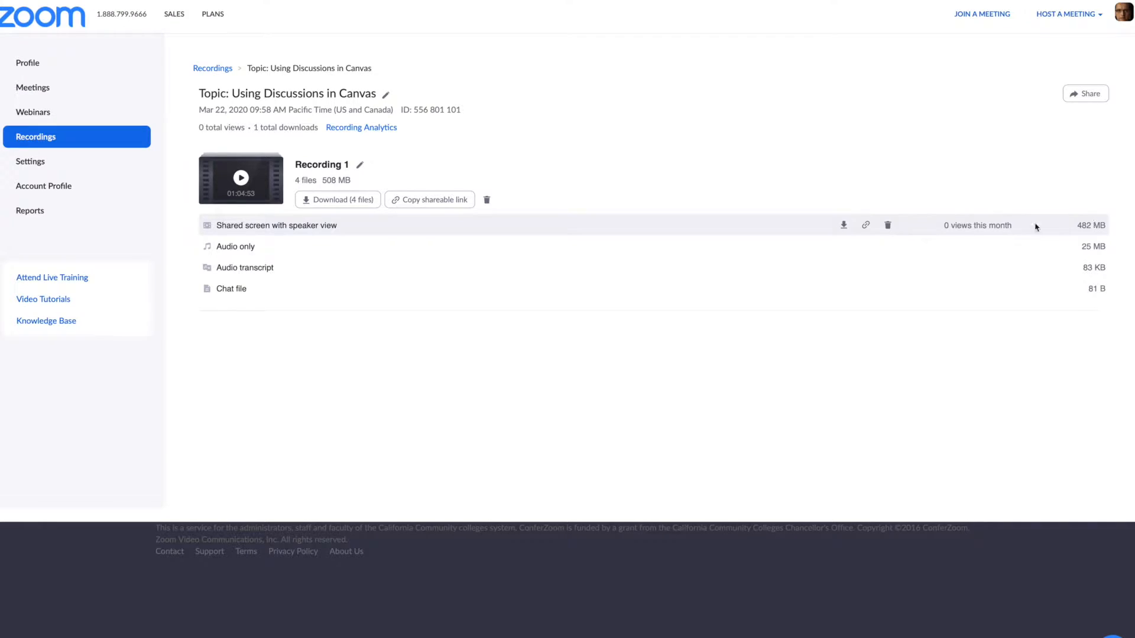
- Return to the cloud recordings list and look through the recordings on its first page
key("alt+Left")
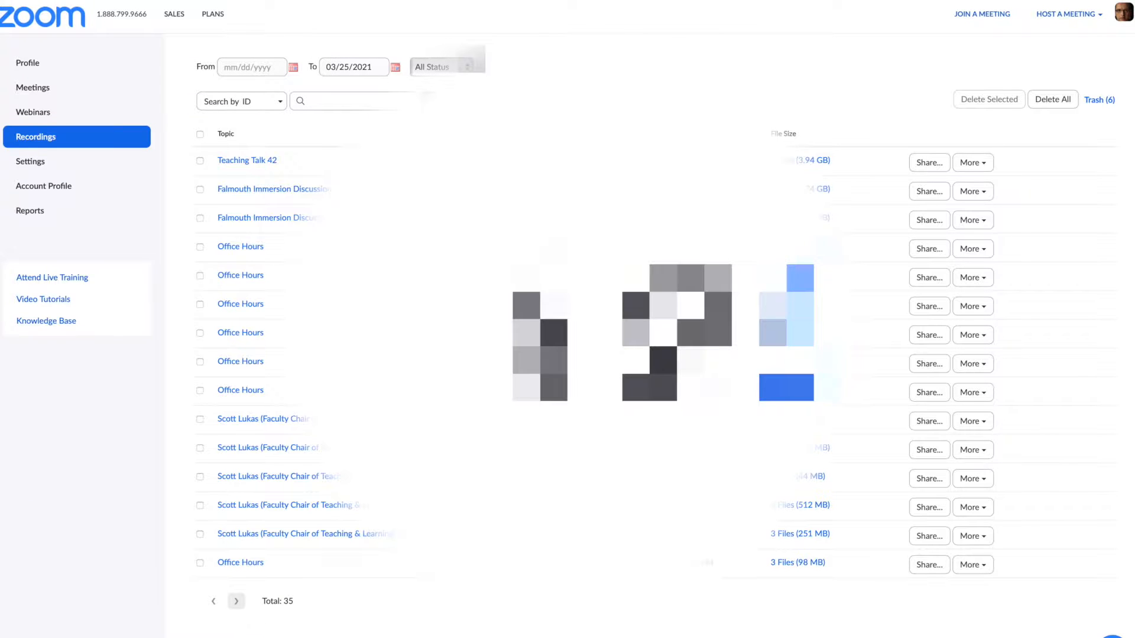
scroll(214, 569, "down", 1)
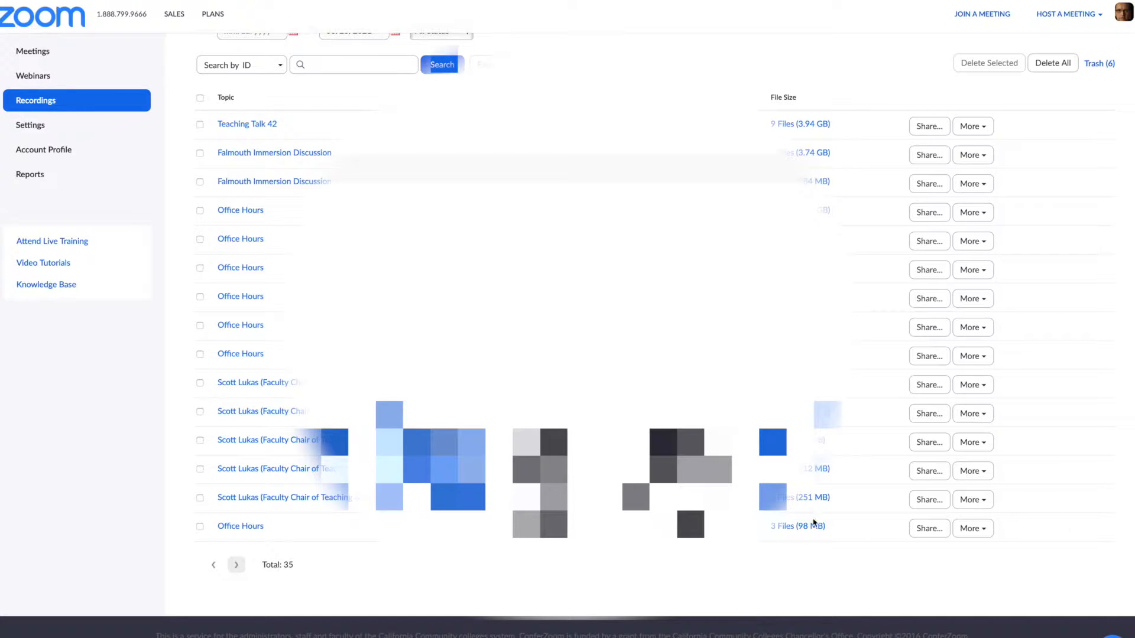
scroll(240, 573, "up", 1)
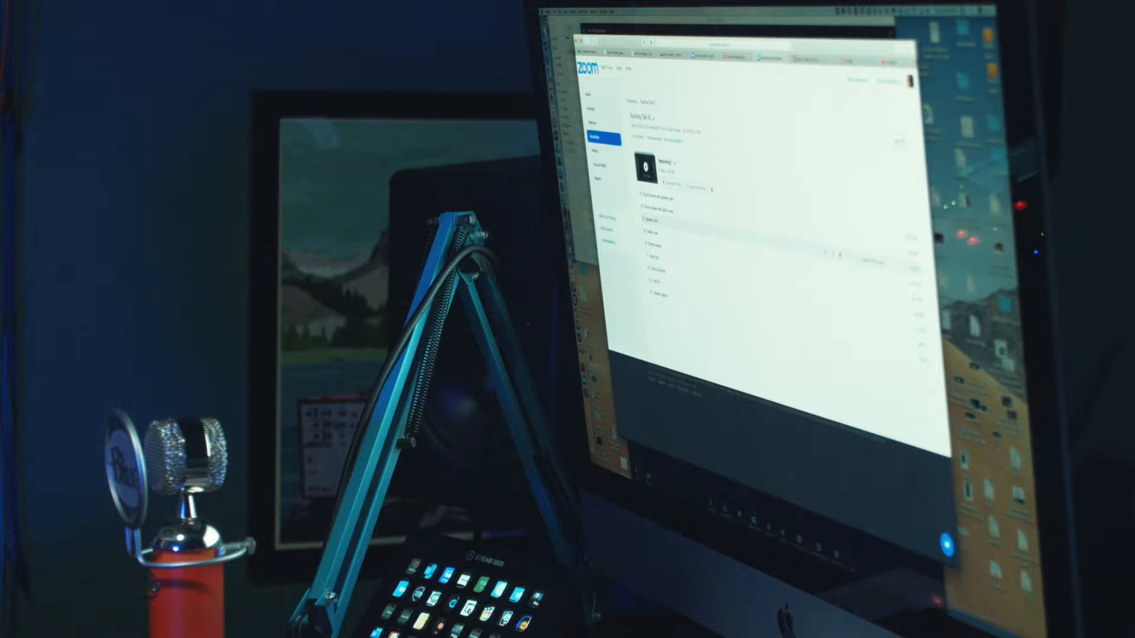
- Copy the shareable link of the "Shared screen with speaker view" file in the Teaching Talk 42 recording
mouse_move(821, 221)
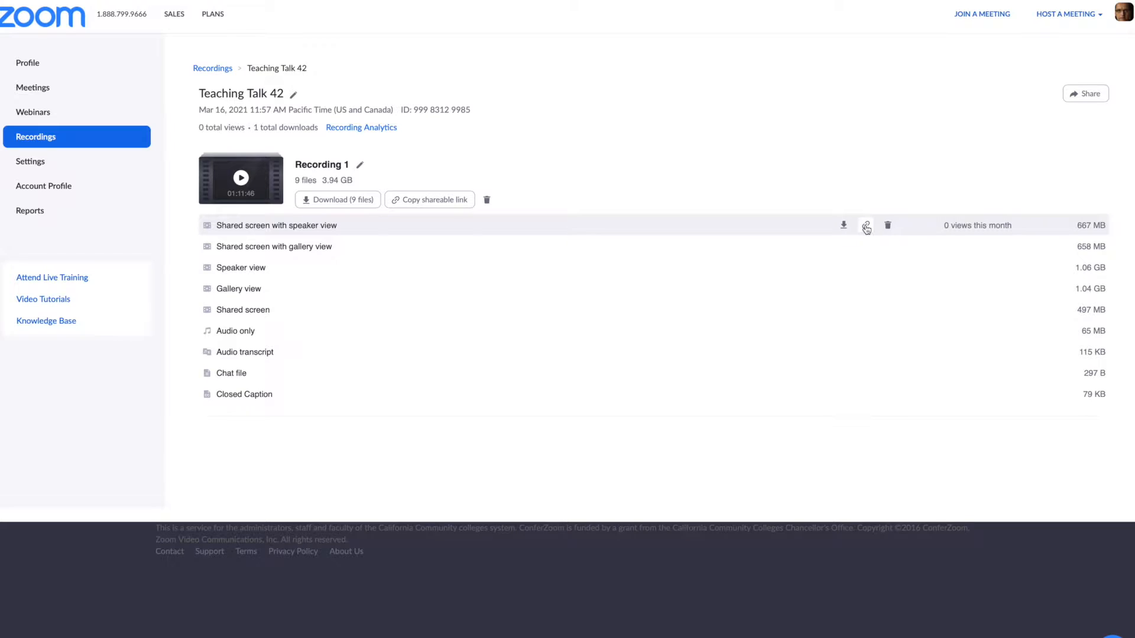
left_click(866, 226)
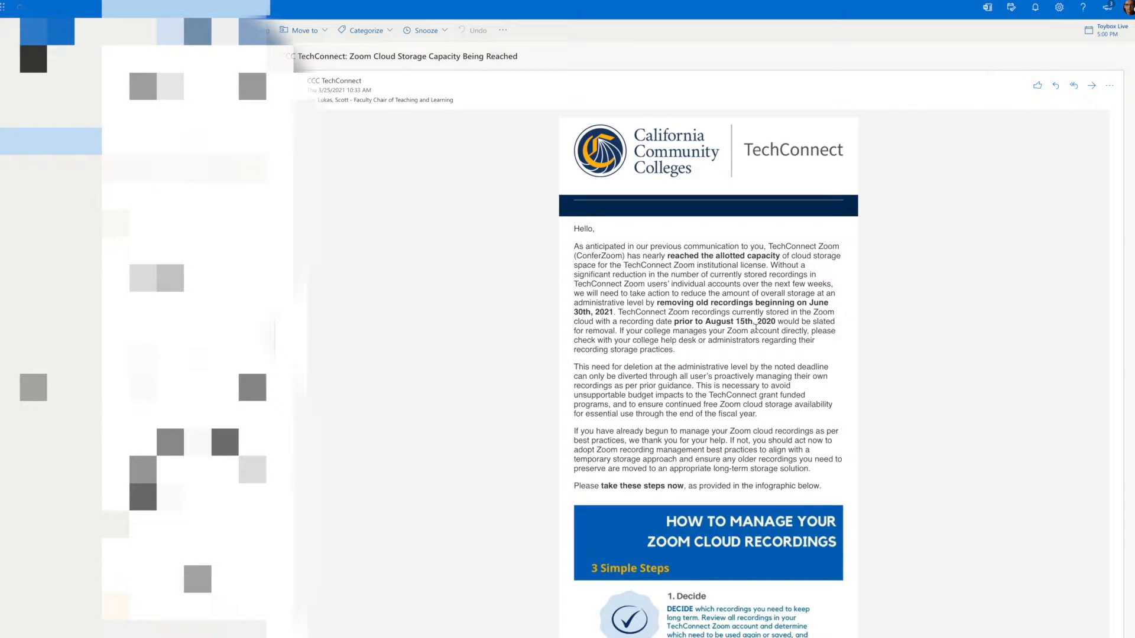
- Highlight the cutoff "prior to August 15th, 2020" in the Outlook message about Zoom cloud storage
left_click_drag(778, 322, 667, 321)
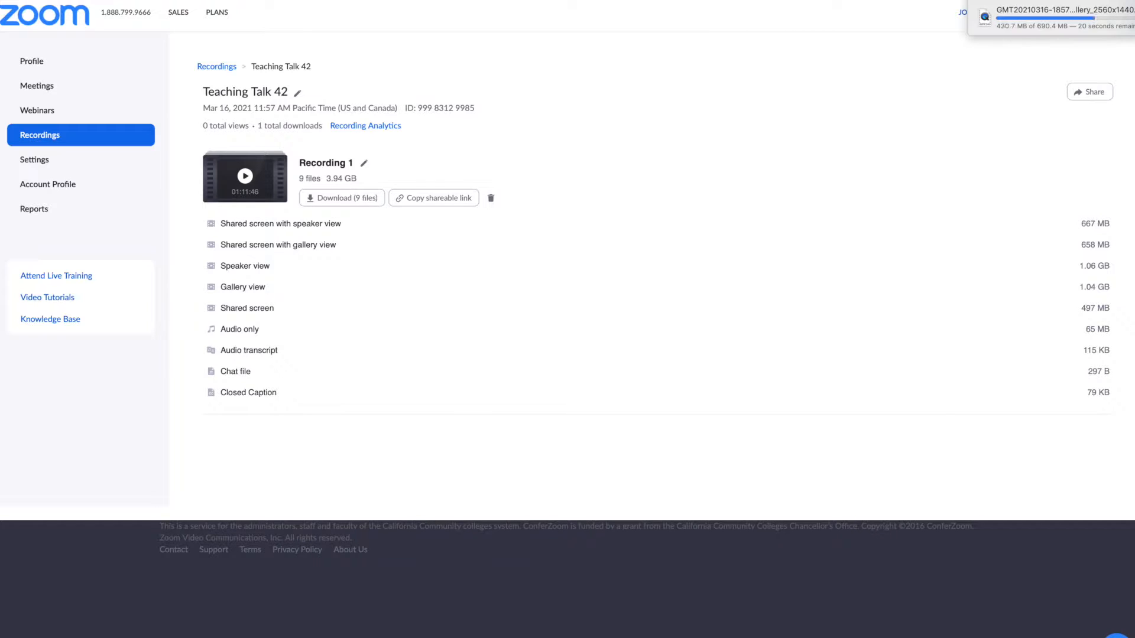
- Open the Office Hours recording of Feb 9, 2021 from the cloud recordings list and examine its download options
left_click(42, 144)
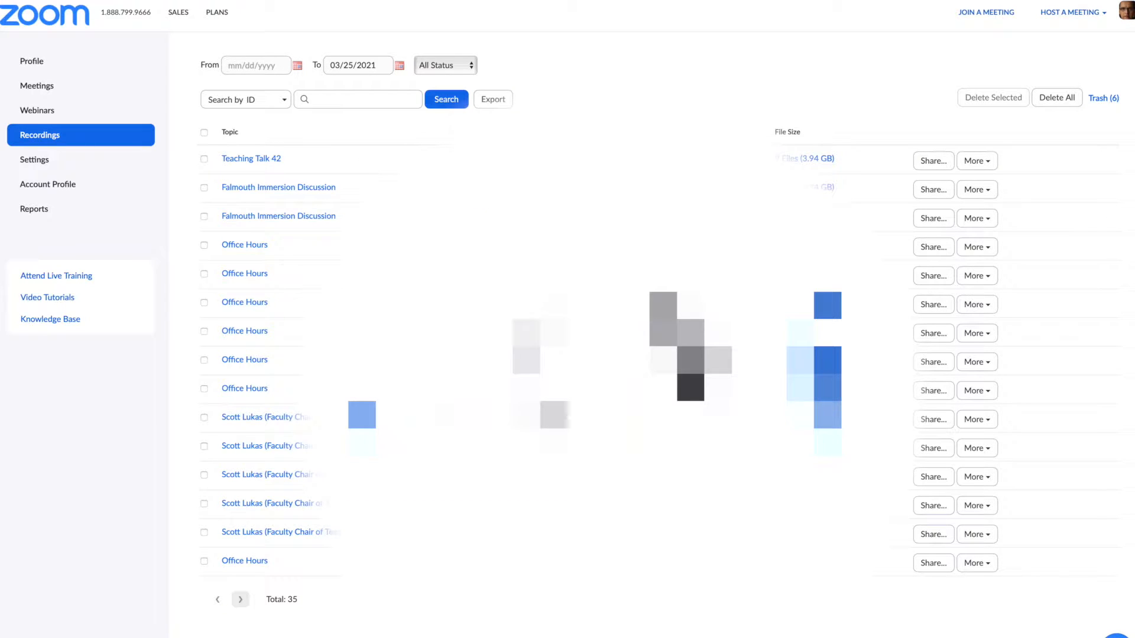
scroll(229, 352, "down", 1)
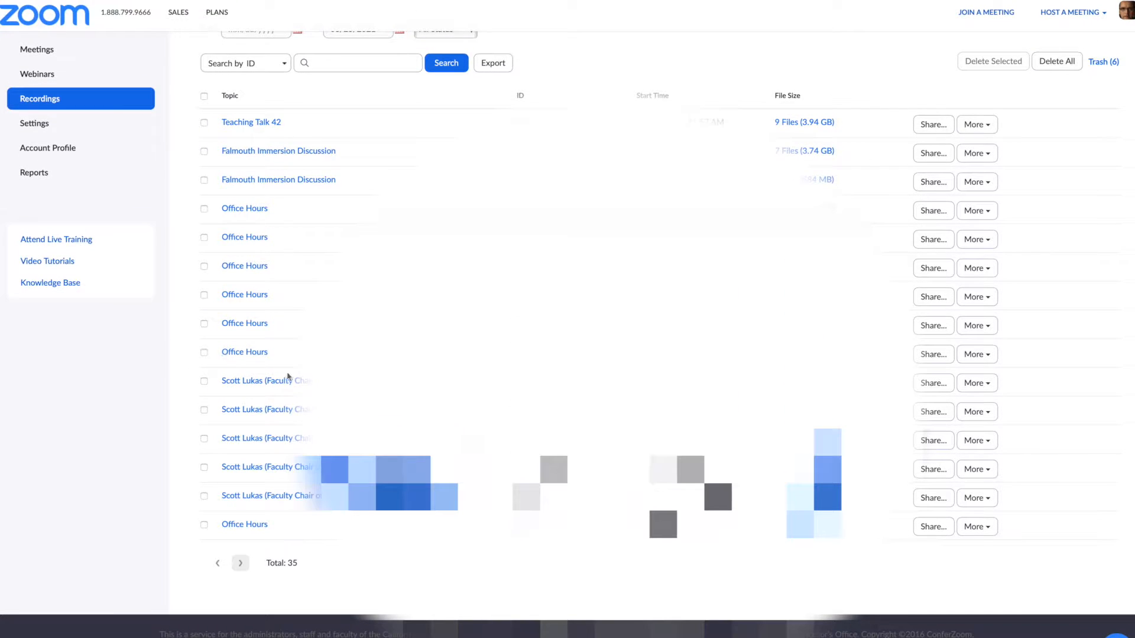
scroll(230, 390, "up", 1)
scroll(229, 395, "down", 1)
left_click(244, 525)
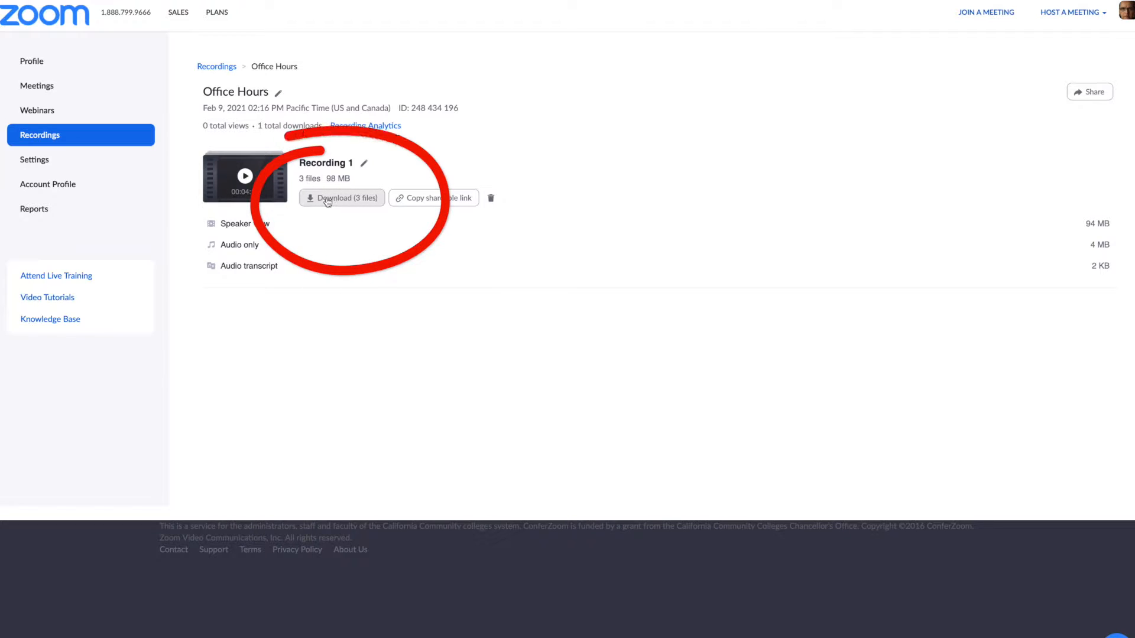
mouse_move(847, 226)
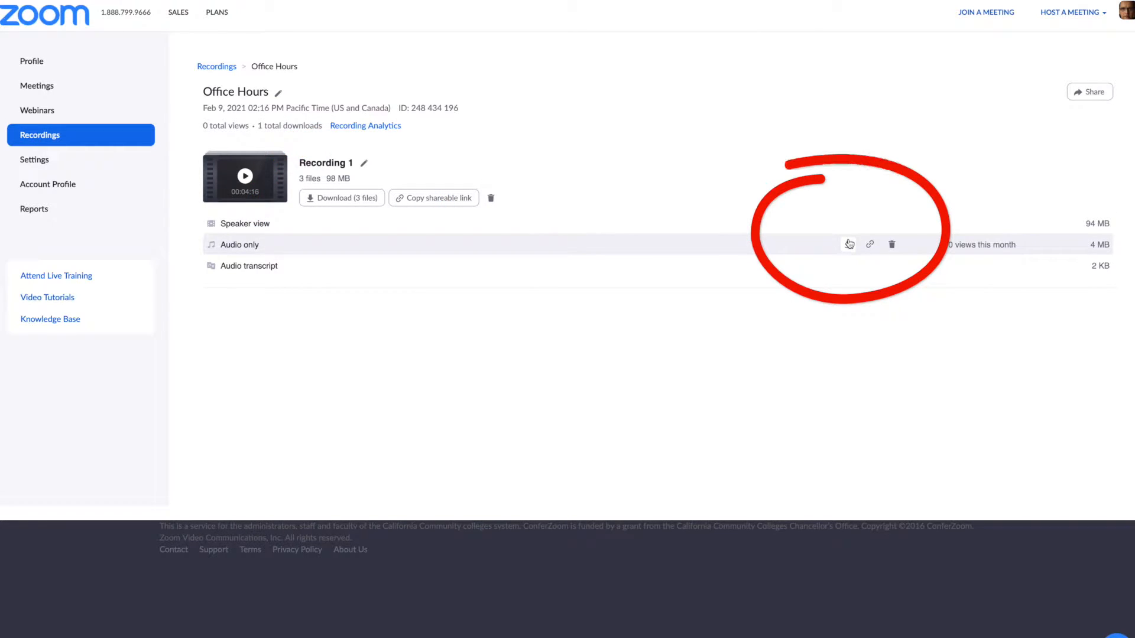
mouse_move(845, 276)
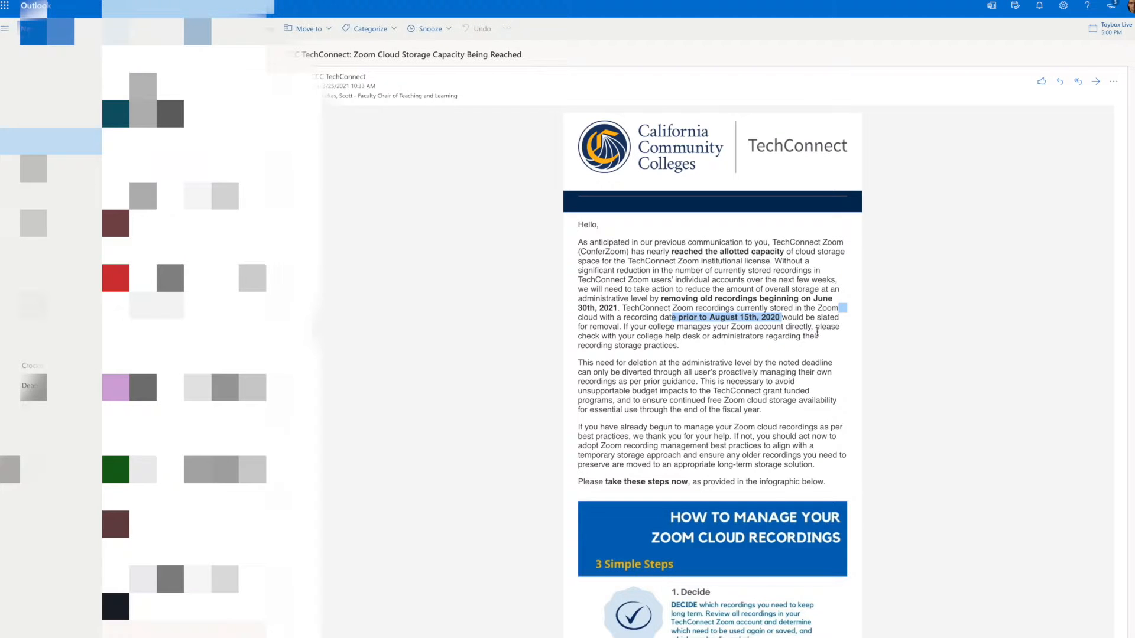
- Highlight the August 15th, 2020 cutoff again in the Outlook message, and clear the selection
left_click(794, 342)
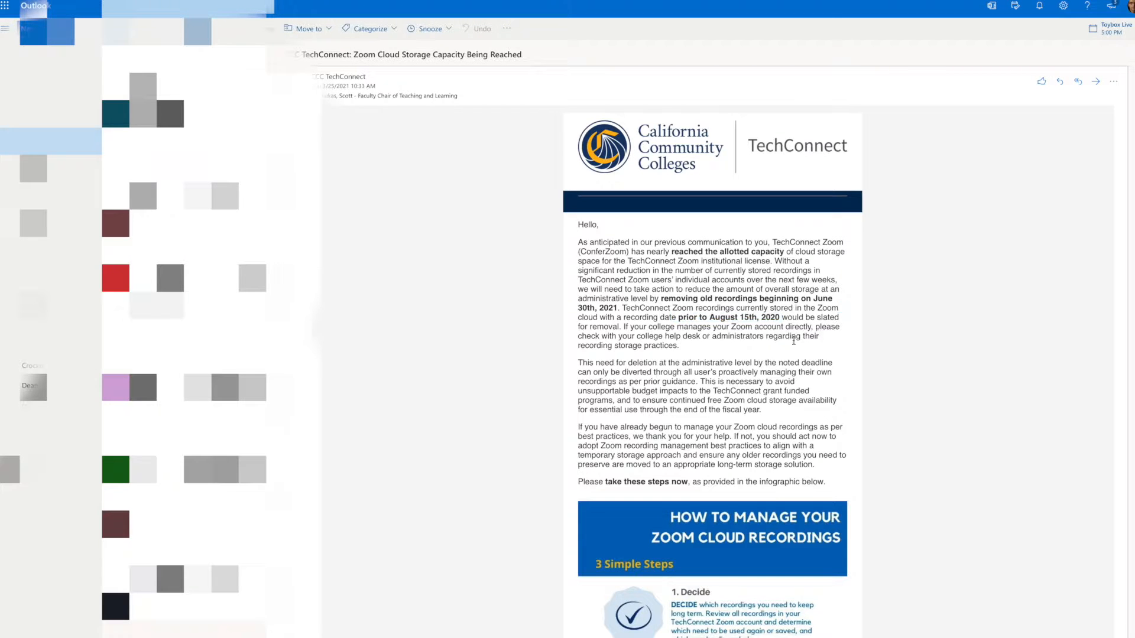
left_click_drag(781, 318, 691, 320)
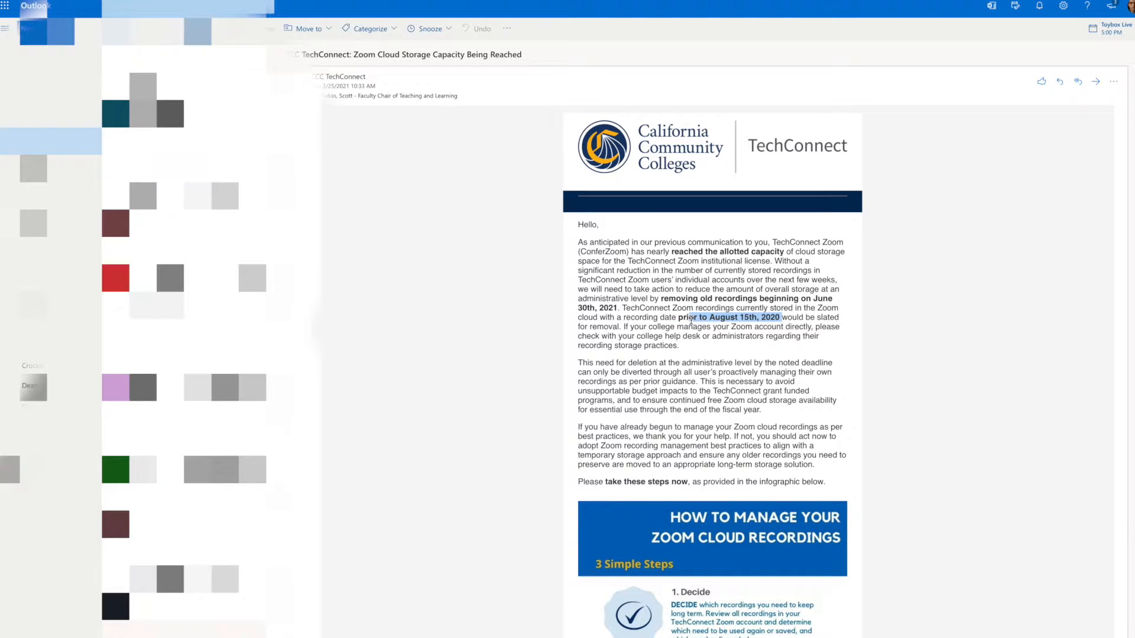
left_click(760, 359)
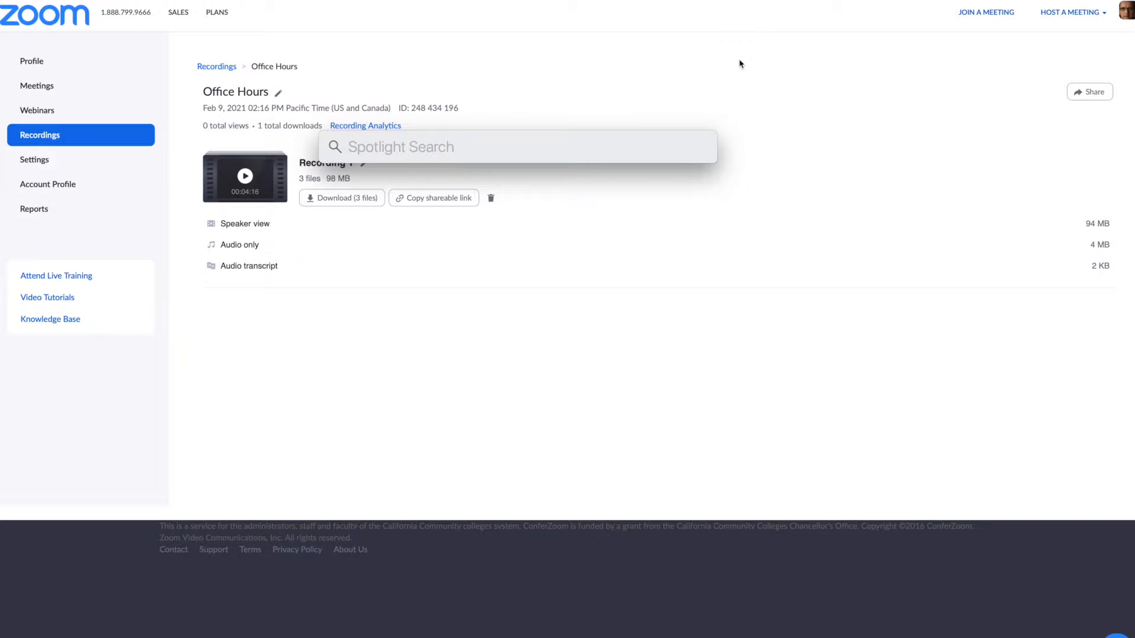
- Find the Downloads folder with Spotlight and open it in Finder at the downloaded QuickTime movies
type("down")
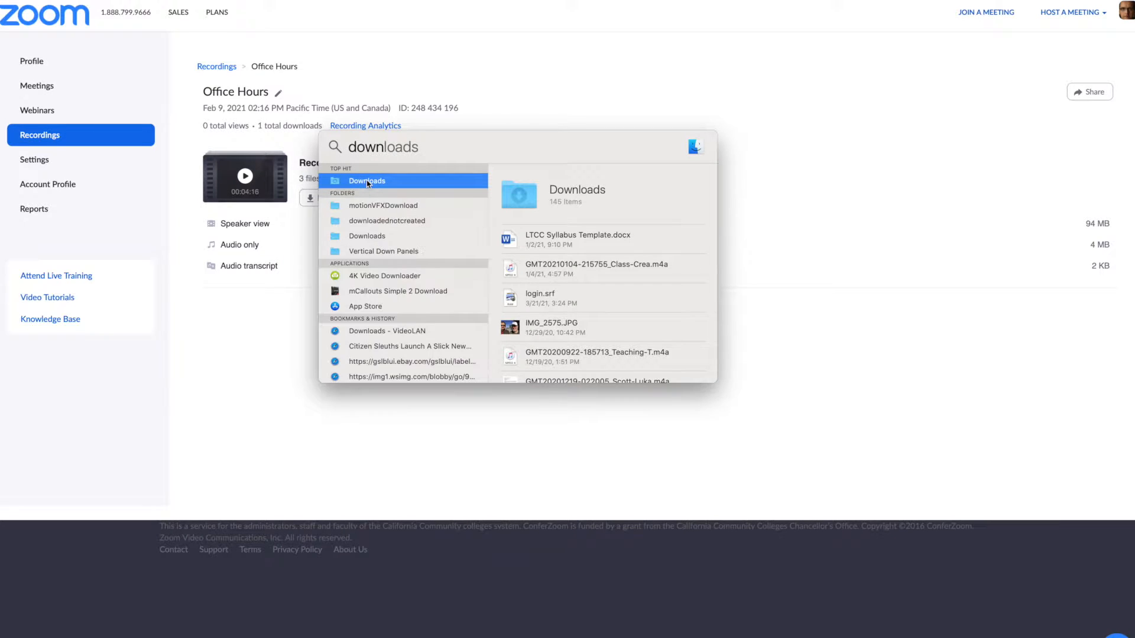
double_click(367, 182)
left_click_drag(674, 18, 489, 1)
scroll(620, 232, "down", 5)
scroll(619, 232, "down", 5)
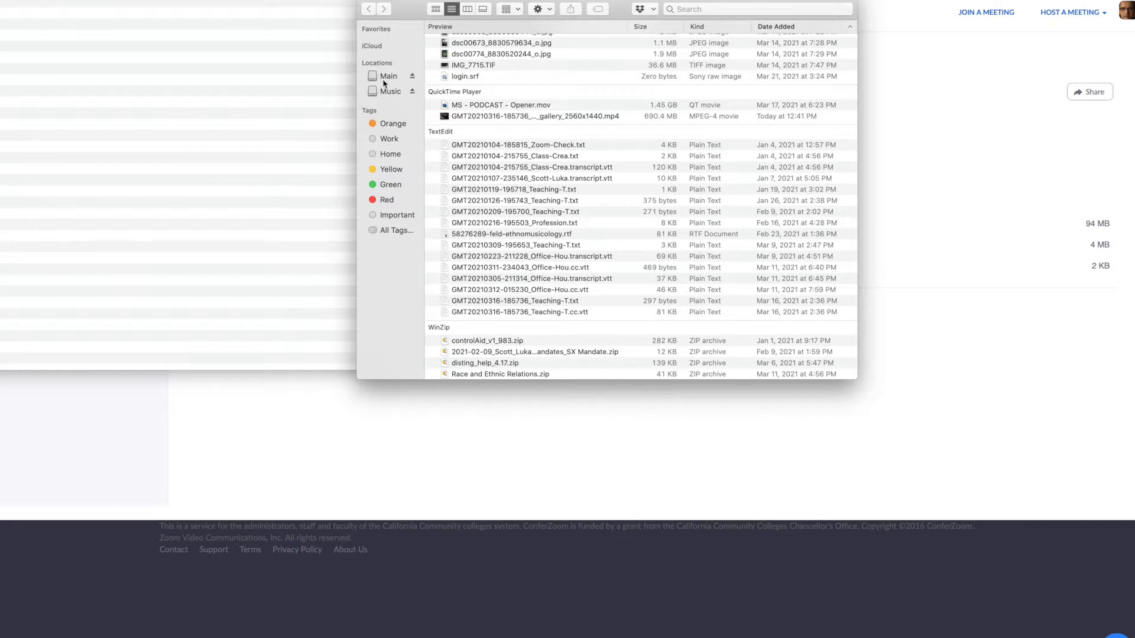
- Look at the contents of the Music drive in Finder and return to the Downloads folder
left_click(385, 93)
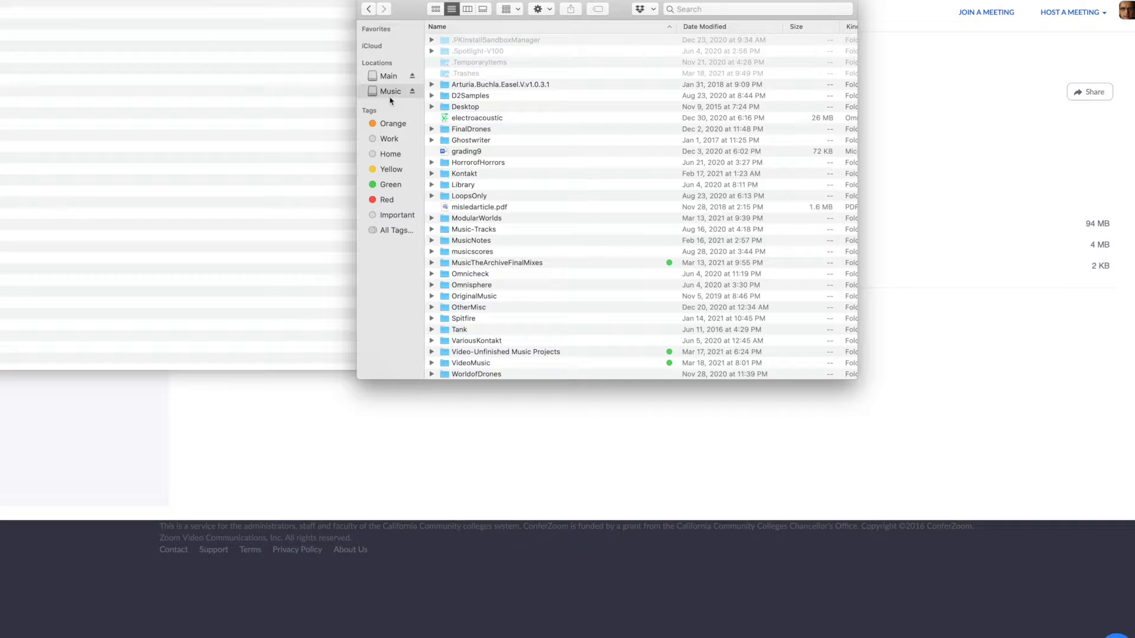
scroll(647, 218, "up", 2)
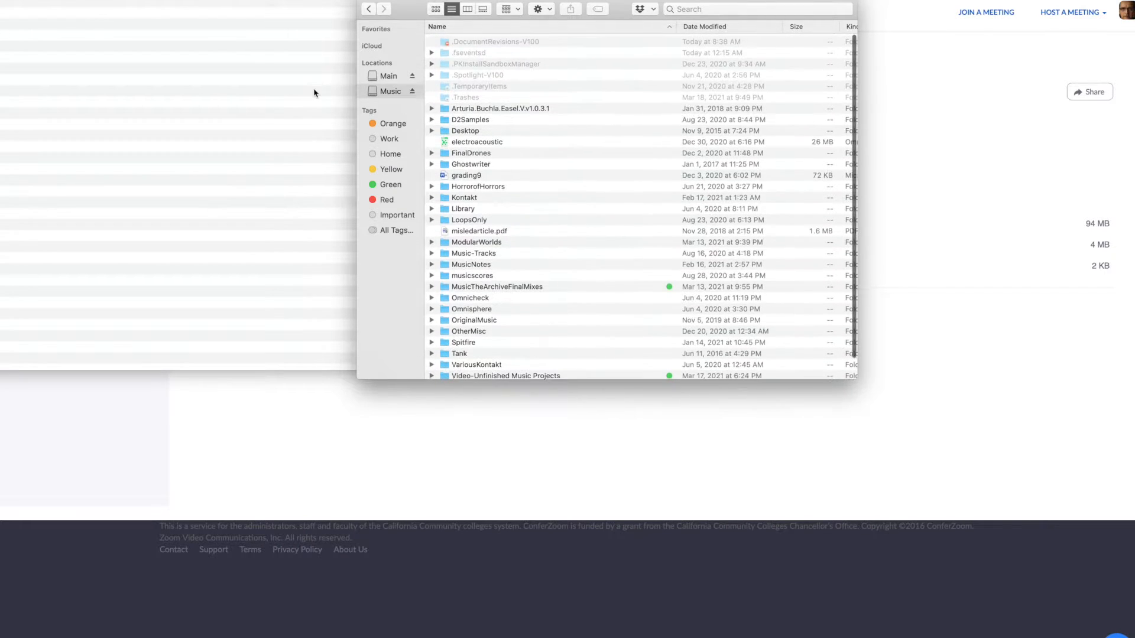
left_click(369, 9)
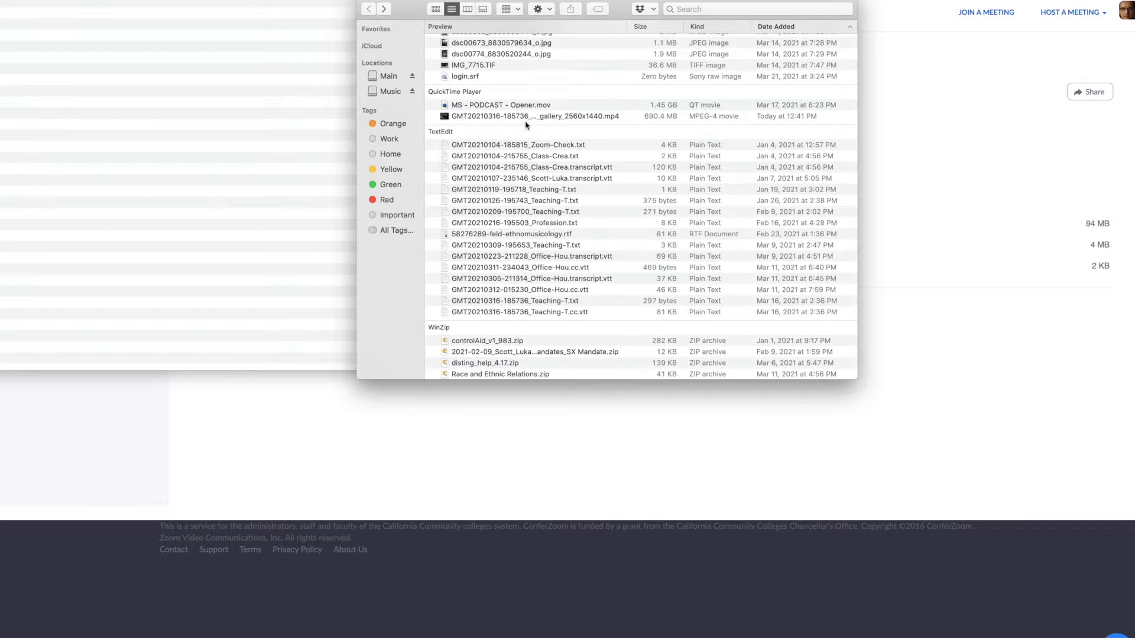
left_click(526, 117)
left_click(548, 117)
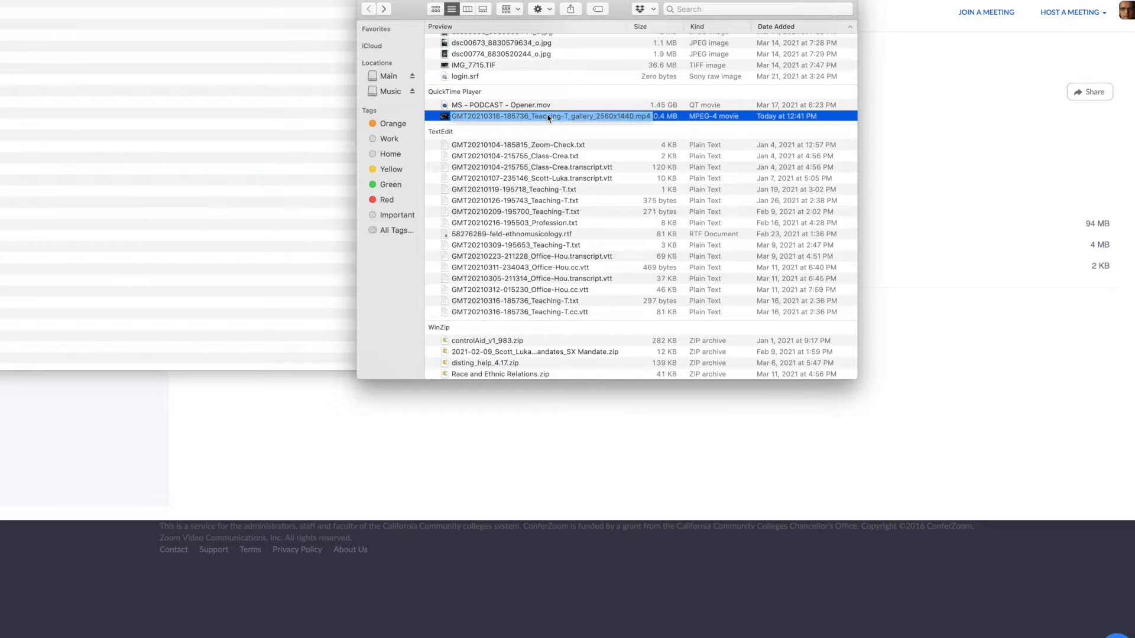
key("Escape")
key("space")
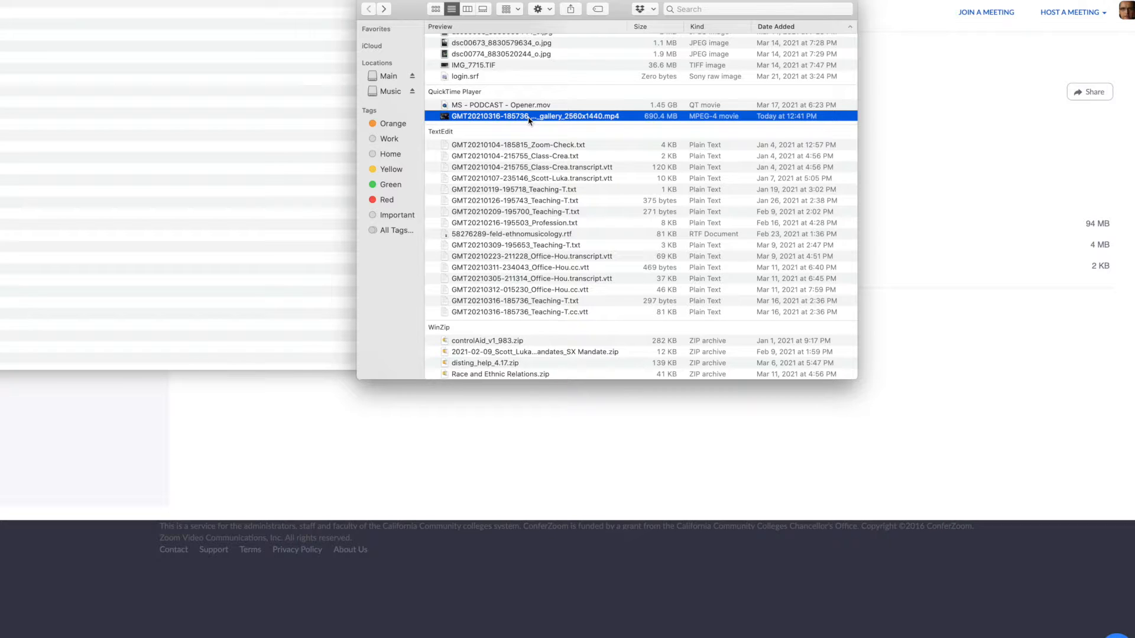
left_click(528, 117)
left_click(572, 118)
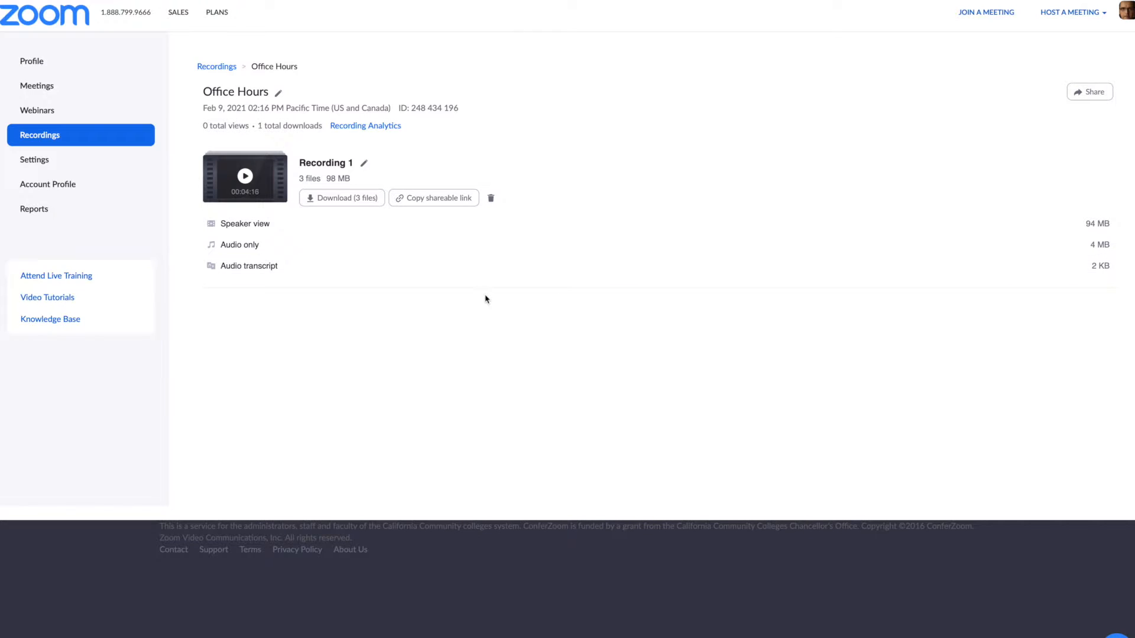
- Copy the shareable link of the Feb 9, 2021 Office Hours recording in Zoom
left_click(406, 201)
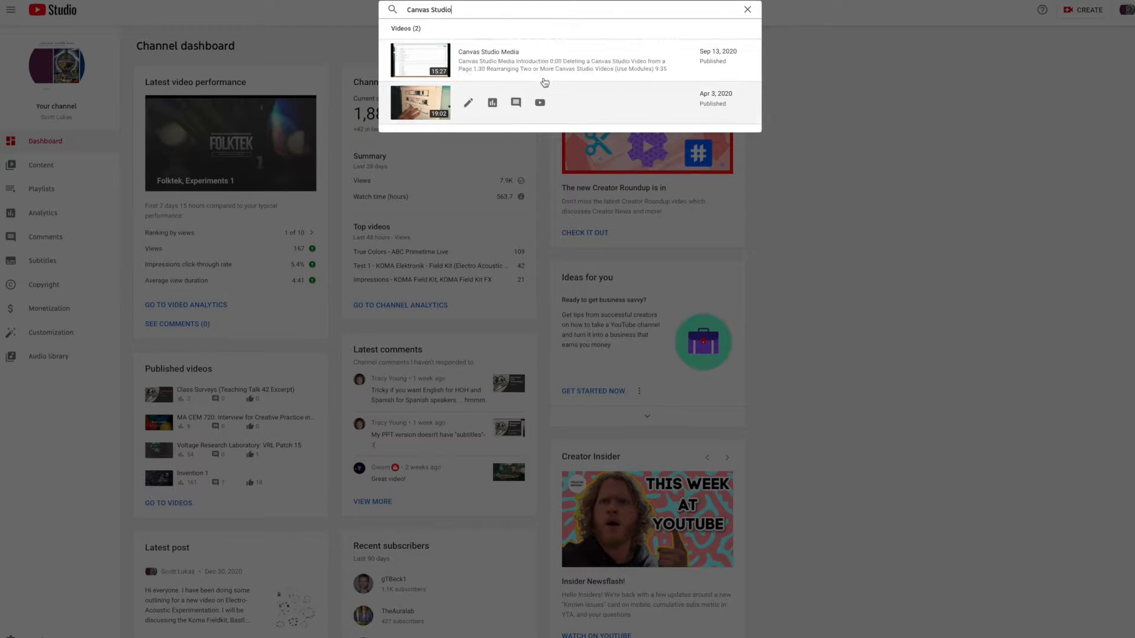
- Open the "Canvas Studio Media" video from the YouTube Studio search results
left_click(412, 65)
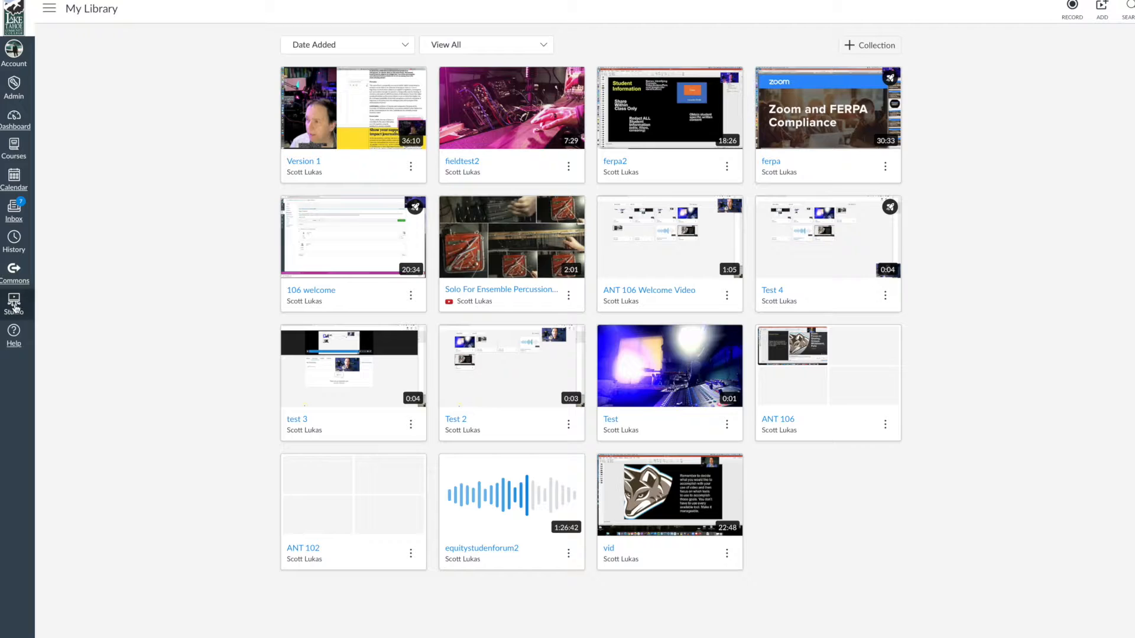
- Create a new collection named Sociology 101 in the Canvas Studio library
key("super+r")
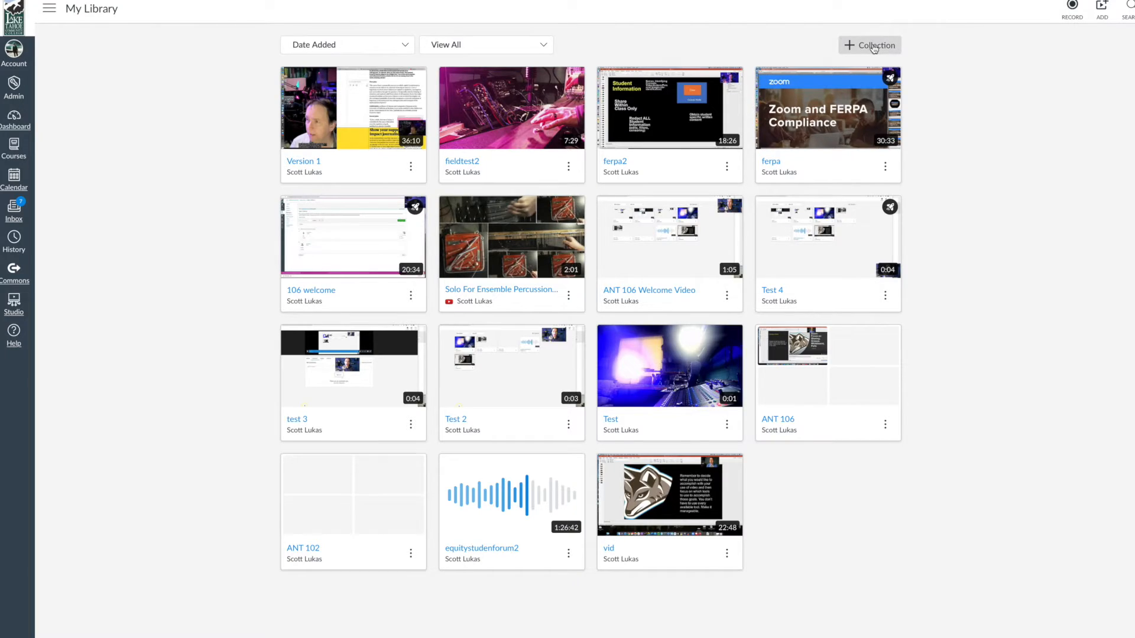
left_click(874, 46)
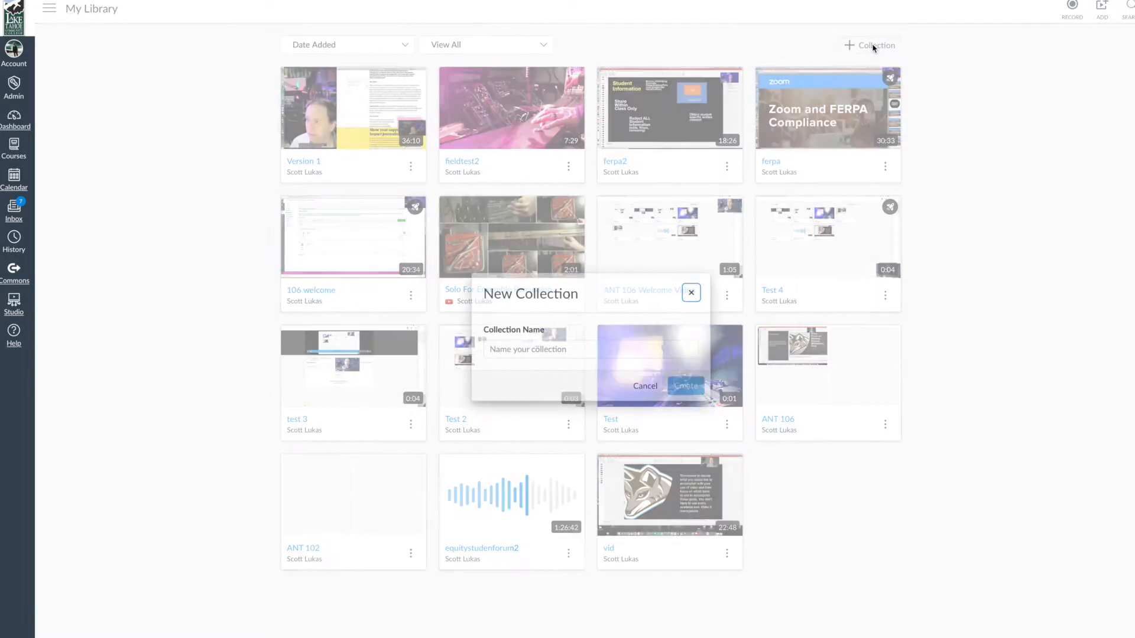
left_click(522, 350)
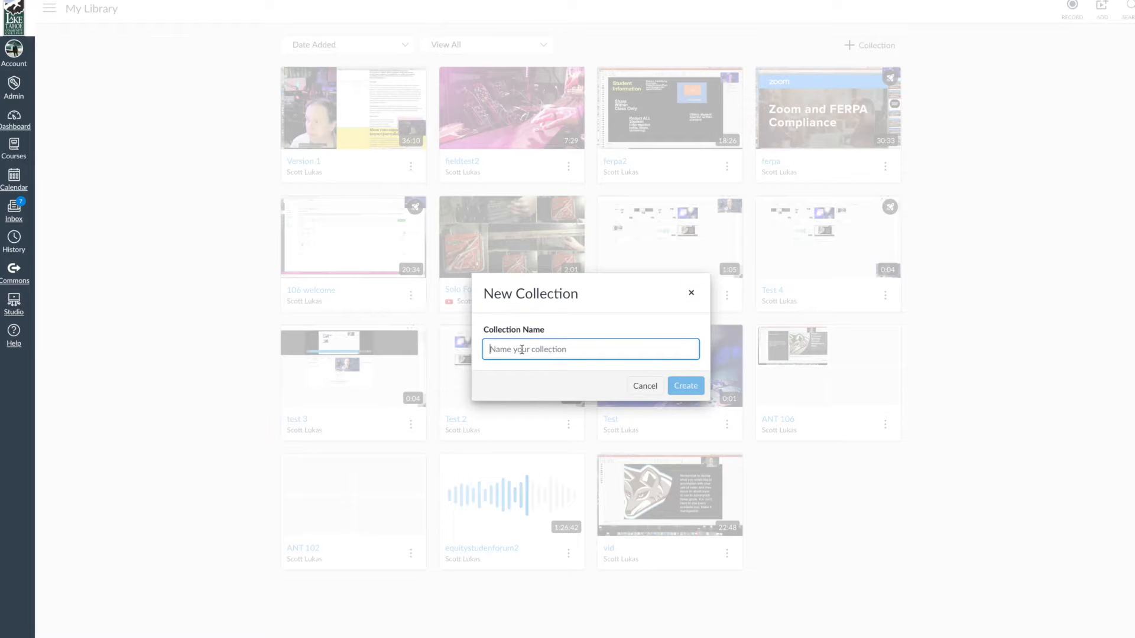
type("Socio")
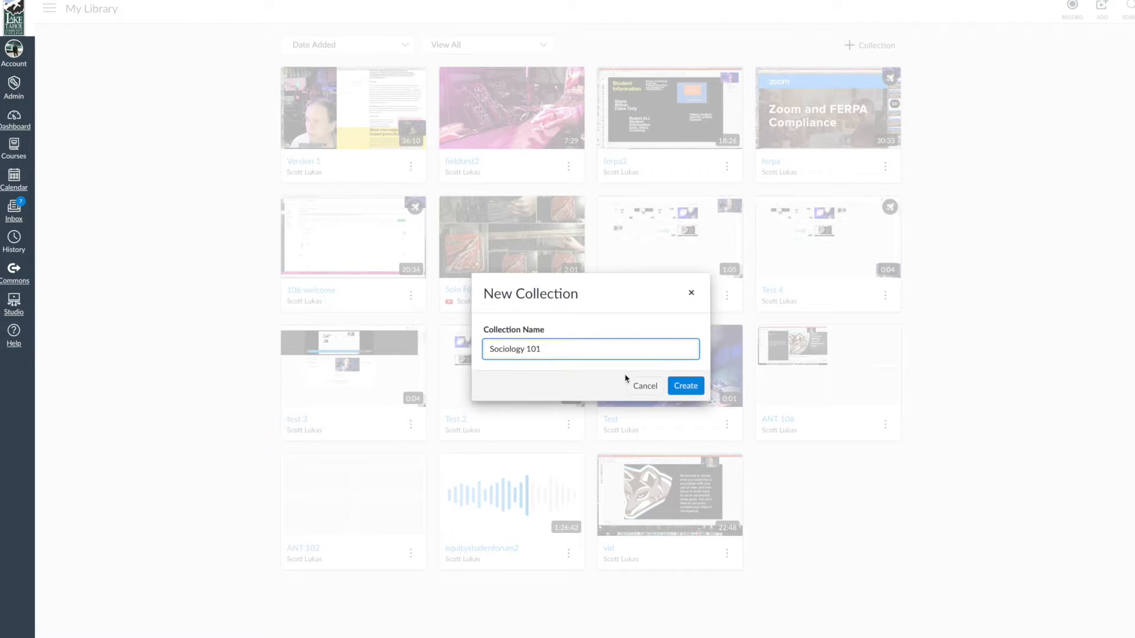
type("logy 101")
left_click(686, 385)
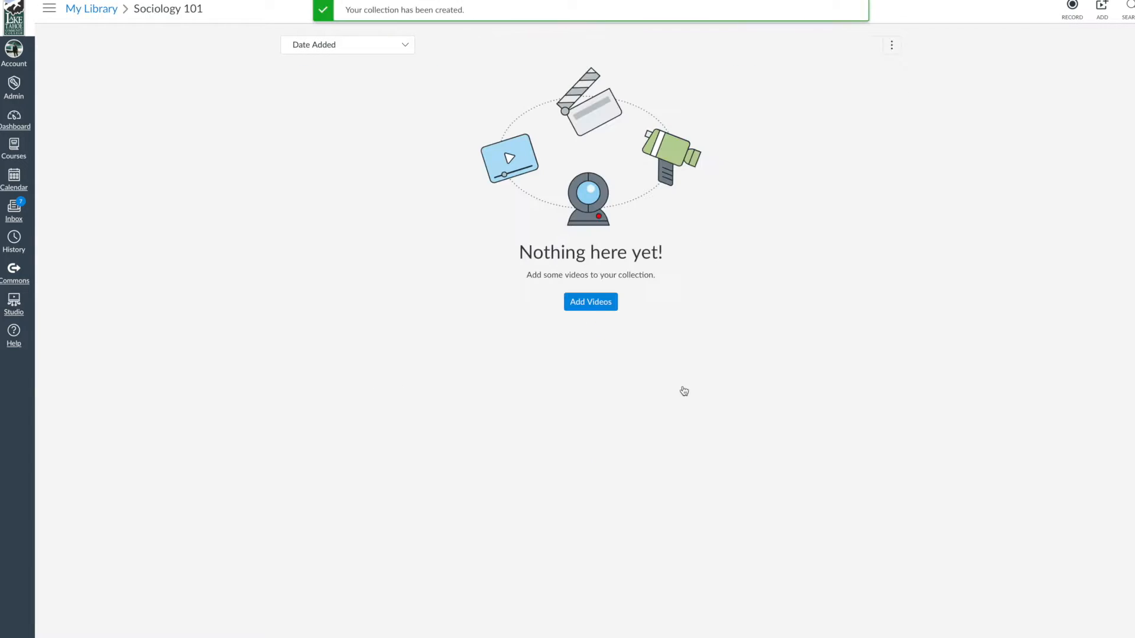
- Look at the options for adding videos to the Sociology 101 collection and return to My Library
left_click(604, 304)
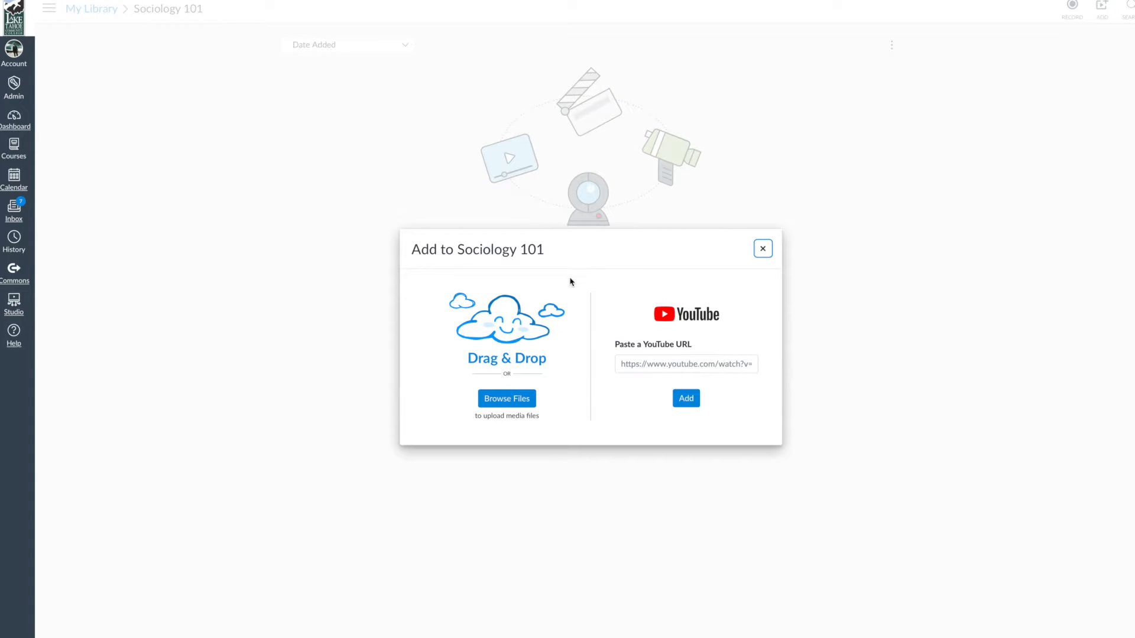
left_click(763, 249)
left_click(107, 9)
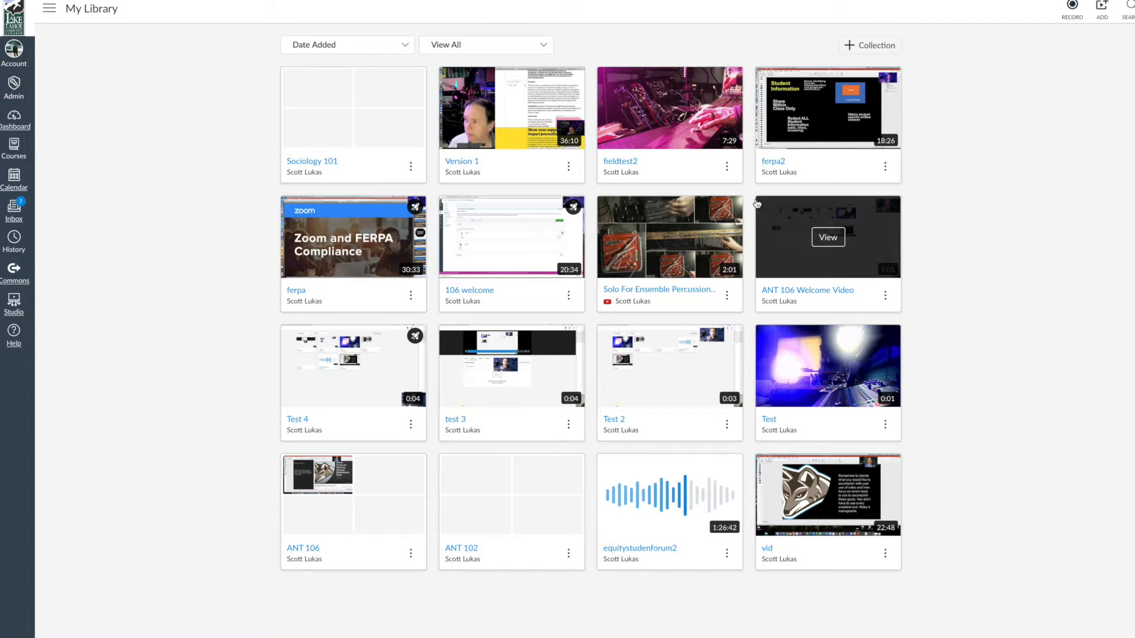
- Try Sociology 101, ANT 106, ANT 102 and a new collection as move destinations for fieldtest2, and cancel the move
left_click(726, 166)
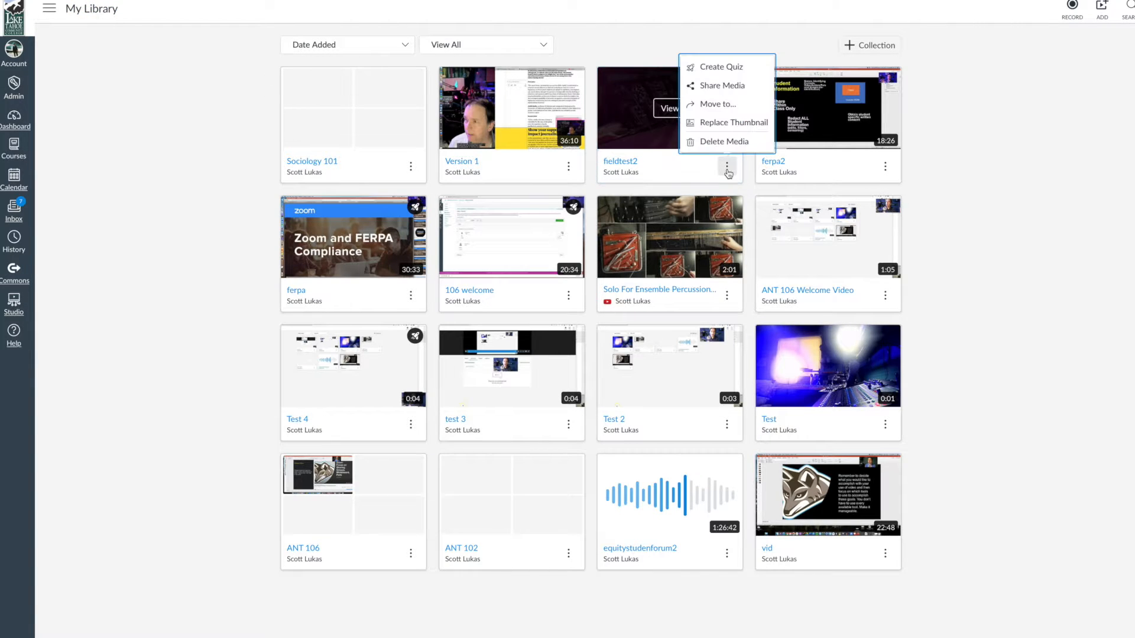
left_click(710, 107)
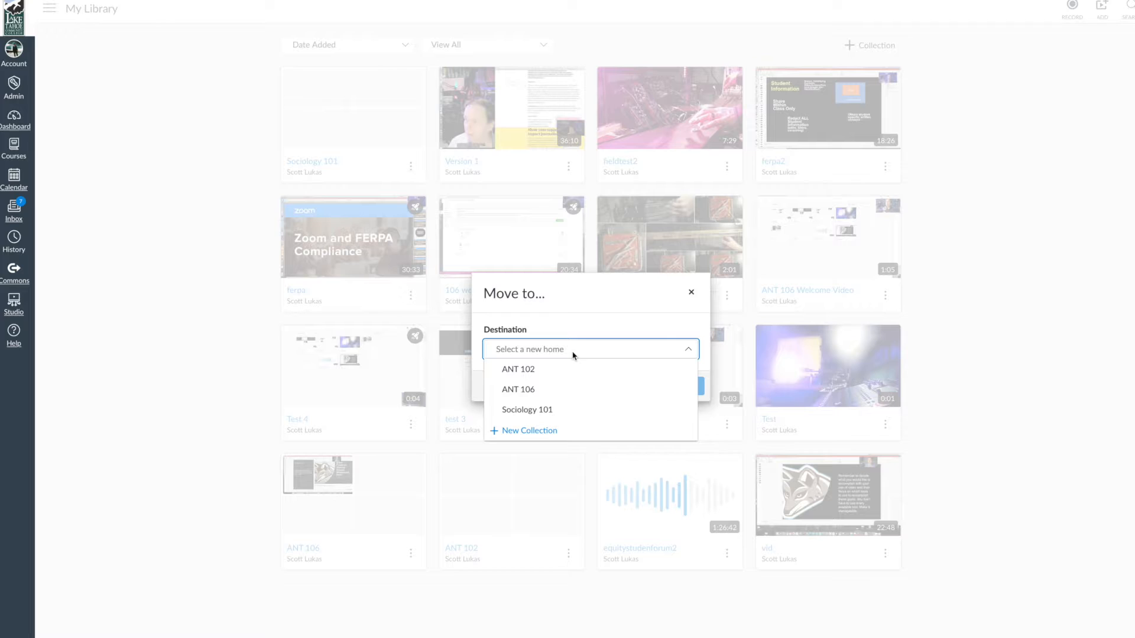
left_click(547, 410)
left_click(611, 355)
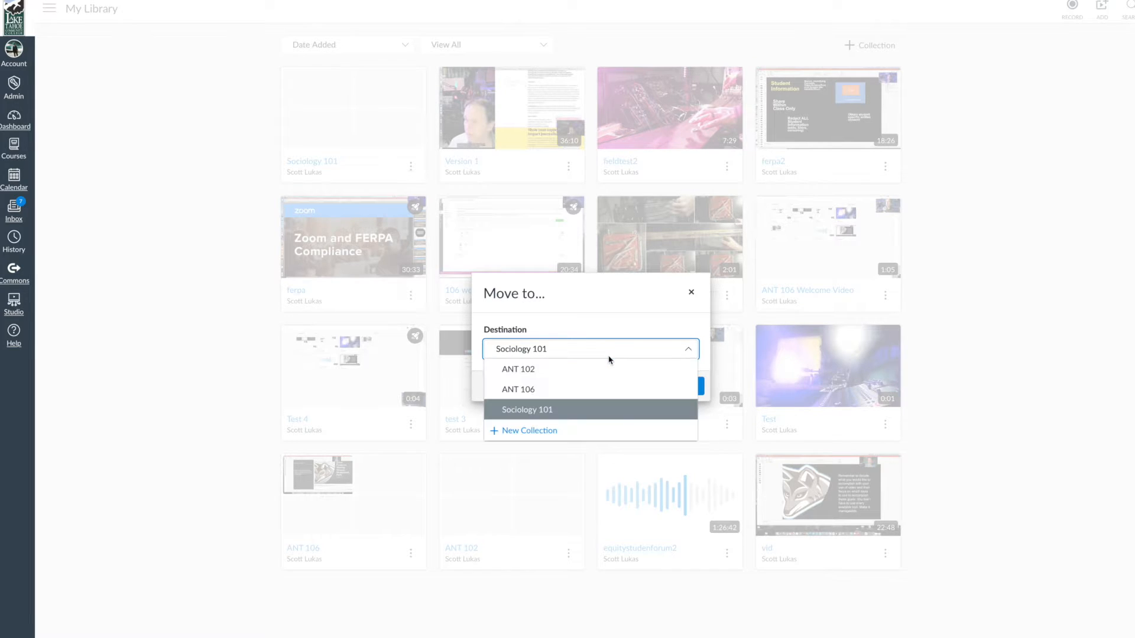
left_click(538, 391)
left_click(533, 353)
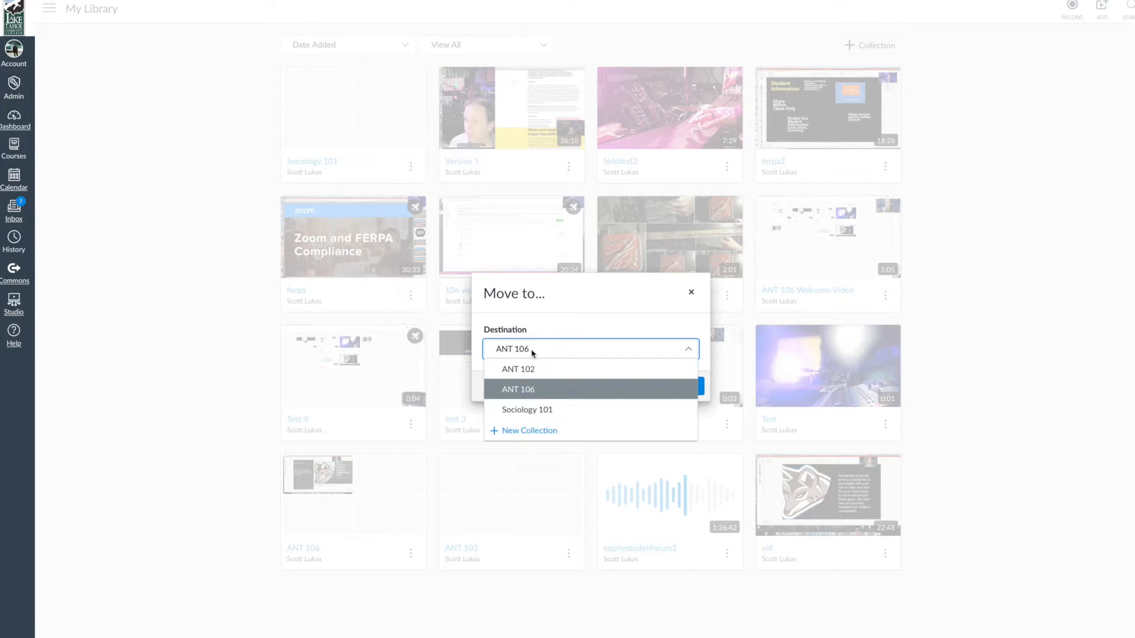
left_click(531, 370)
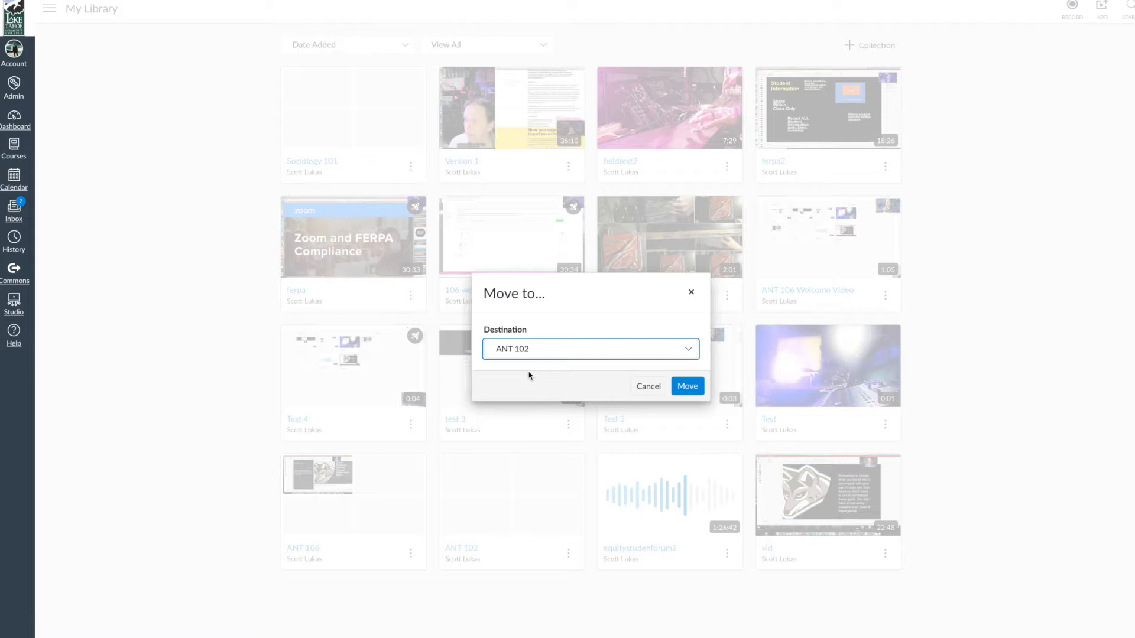
left_click(587, 356)
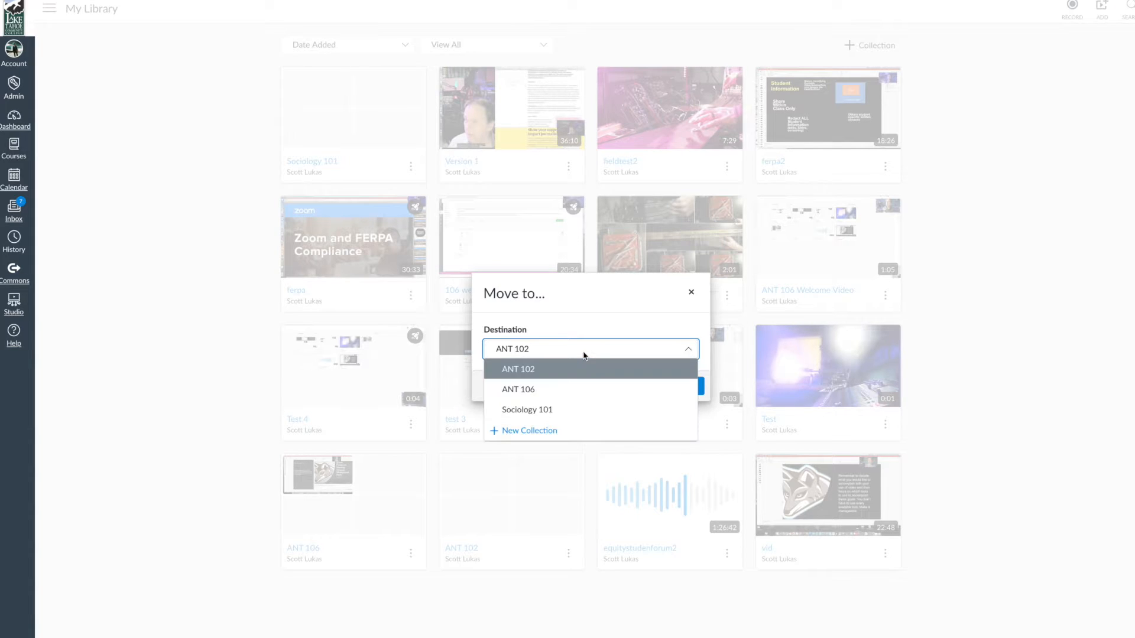
left_click(547, 431)
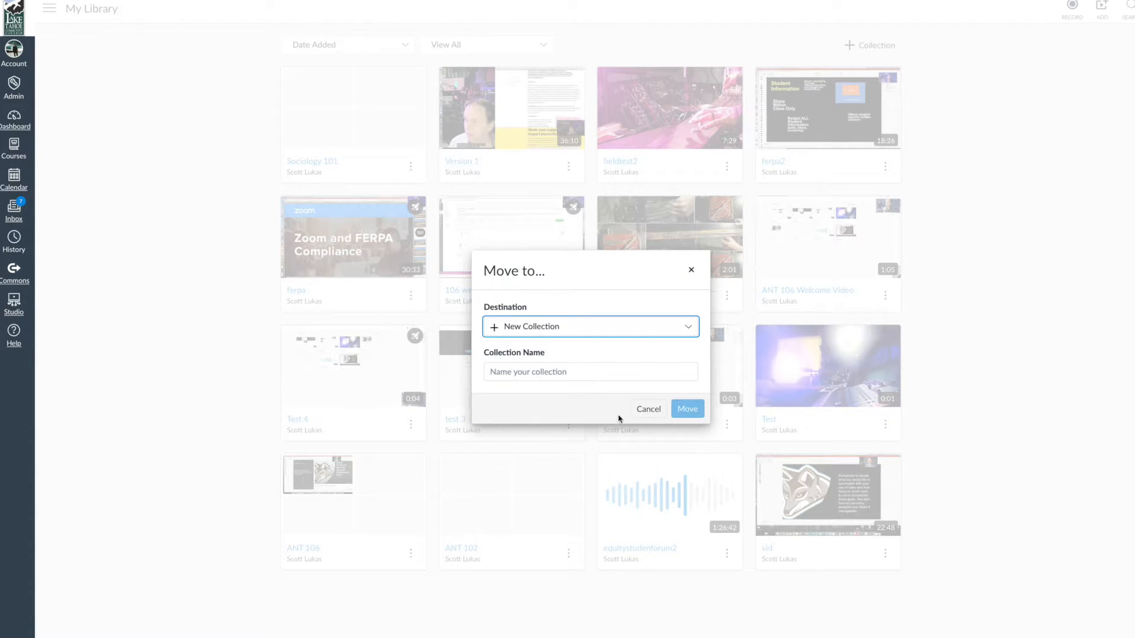
left_click(649, 409)
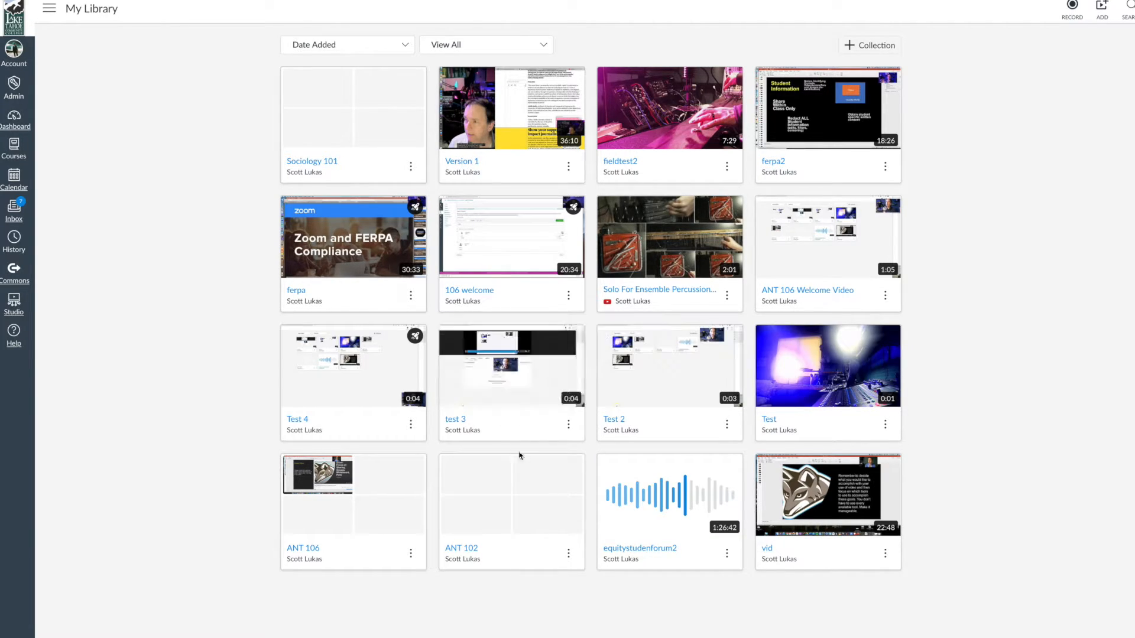
- Delete the test 3 video from My Library
left_click(568, 424)
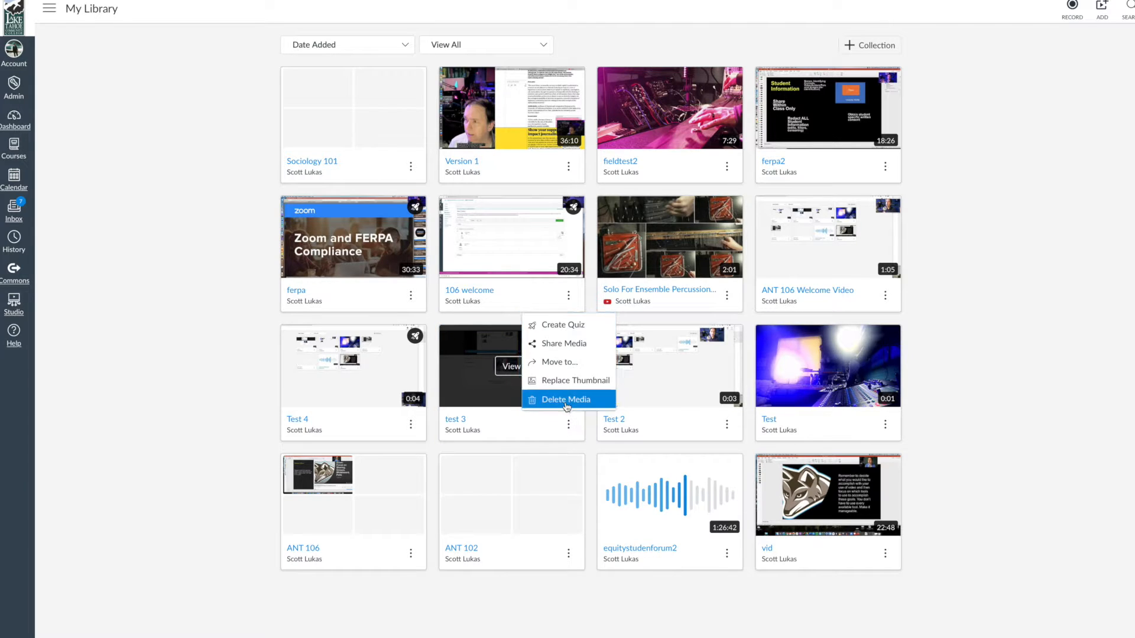
left_click(566, 400)
left_click(684, 376)
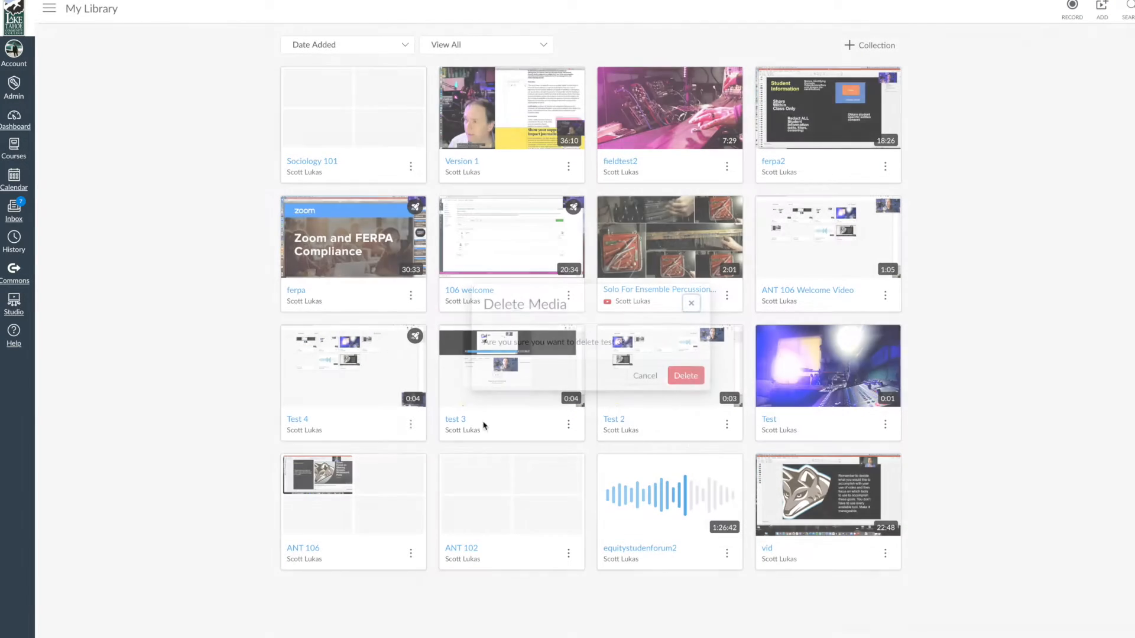
- Check the quiz options of the Test 4 video and delete it from My Library
left_click(411, 425)
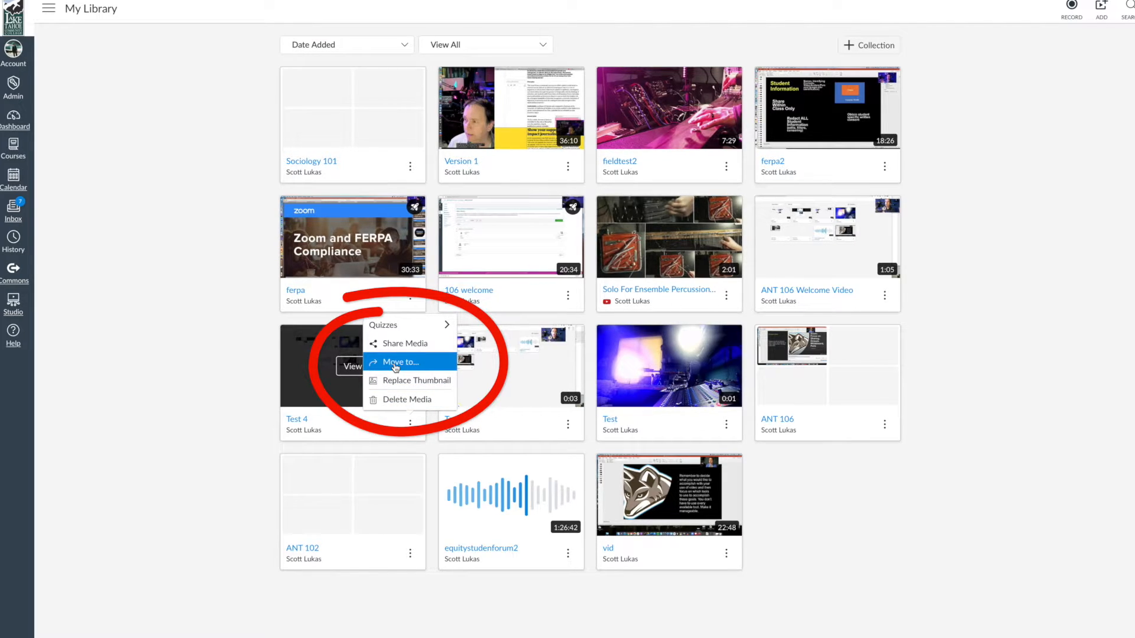
mouse_move(400, 328)
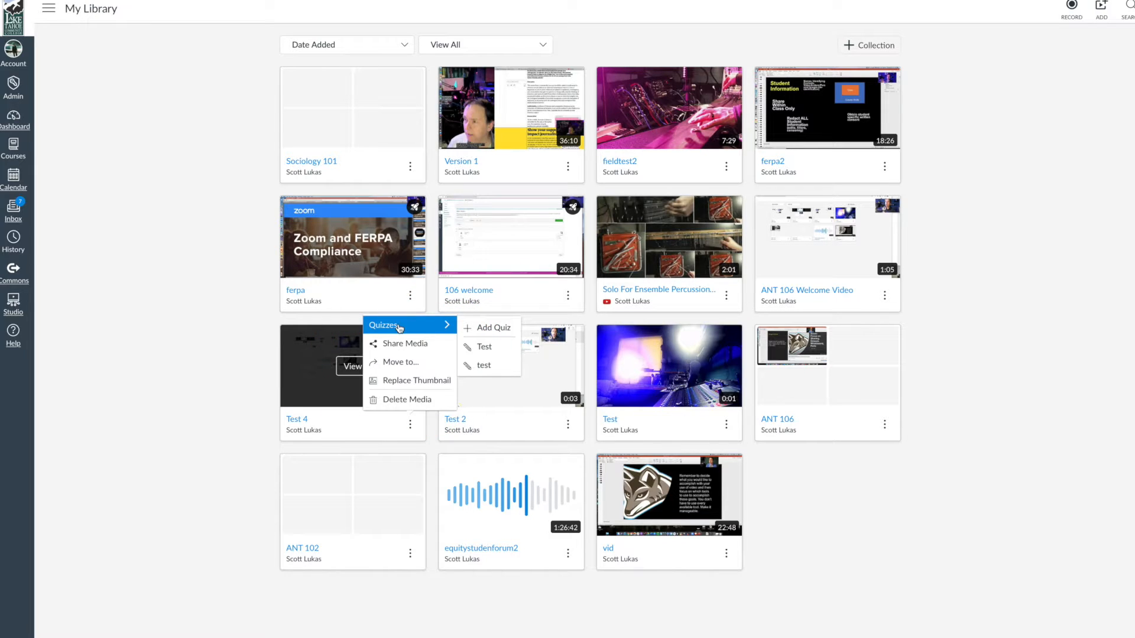
left_click(401, 402)
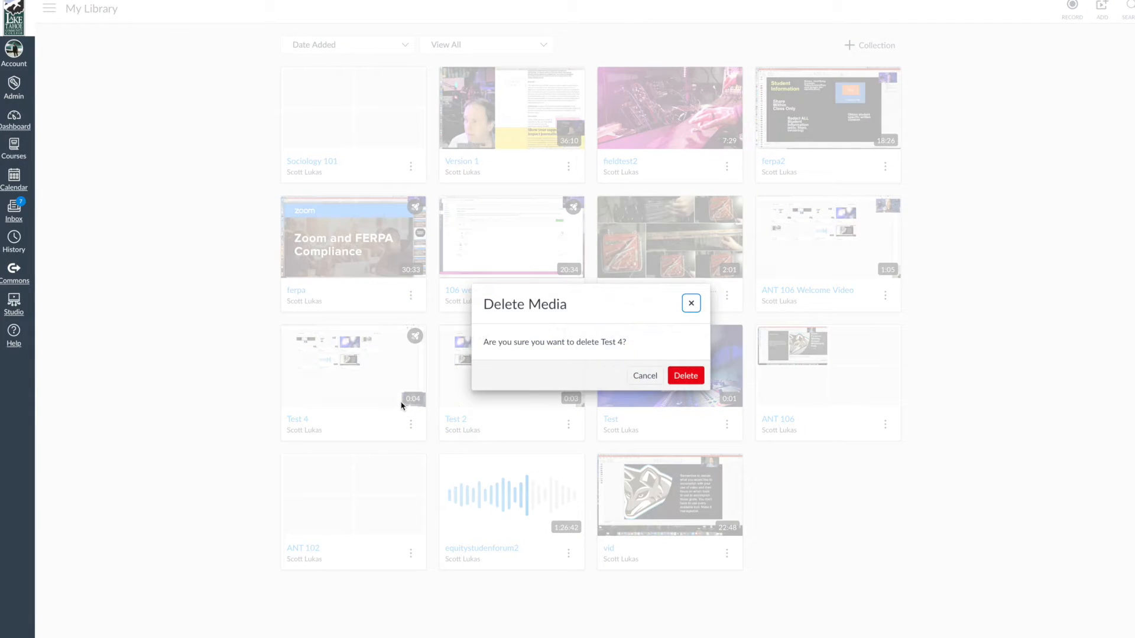
left_click(686, 376)
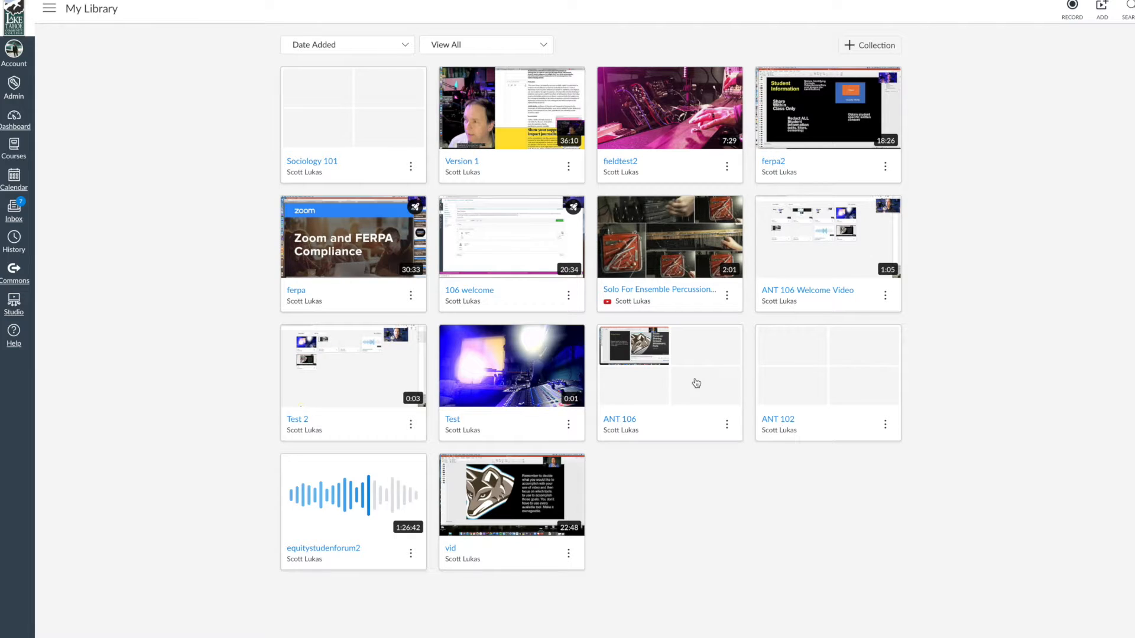
- Open the 30:33 ferpa video and create a public link for sharing it
left_click(411, 297)
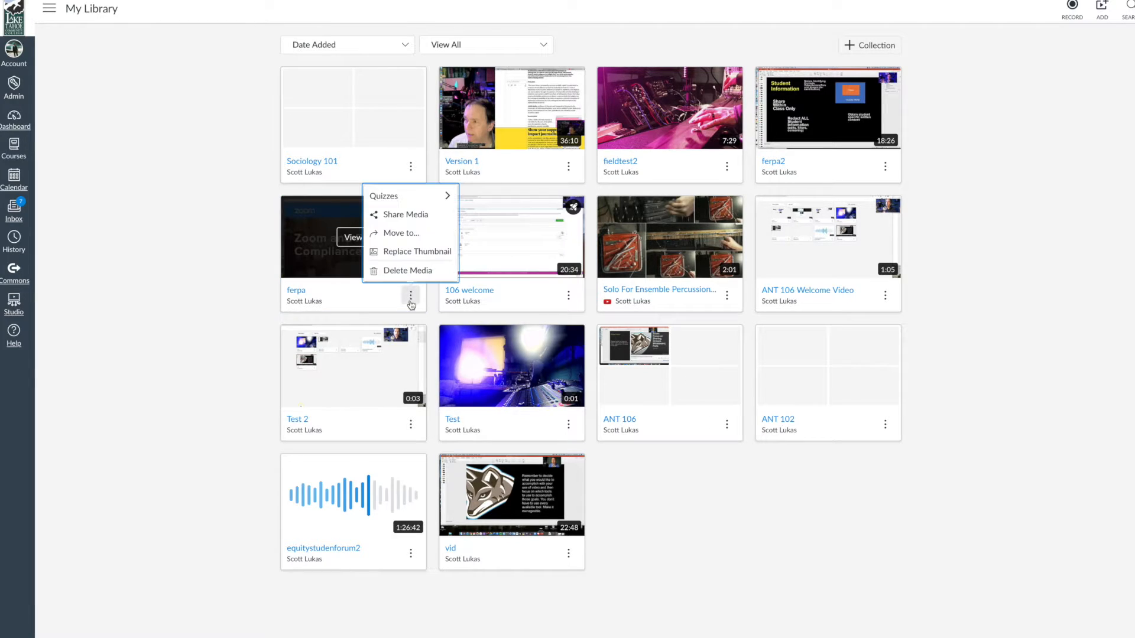
left_click(350, 242)
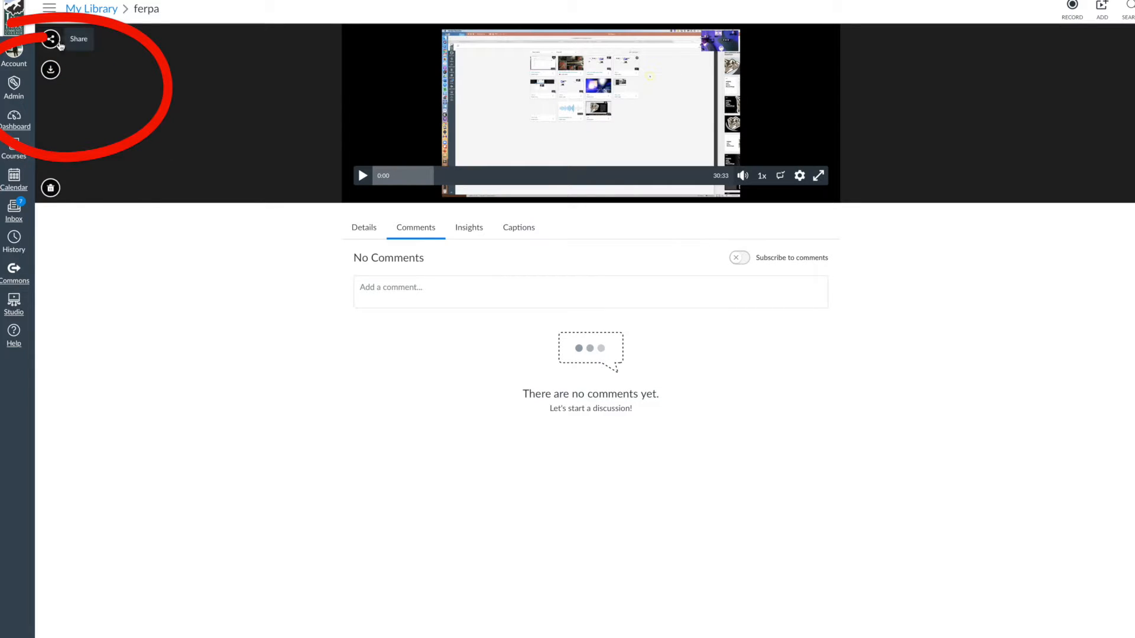
left_click(50, 39)
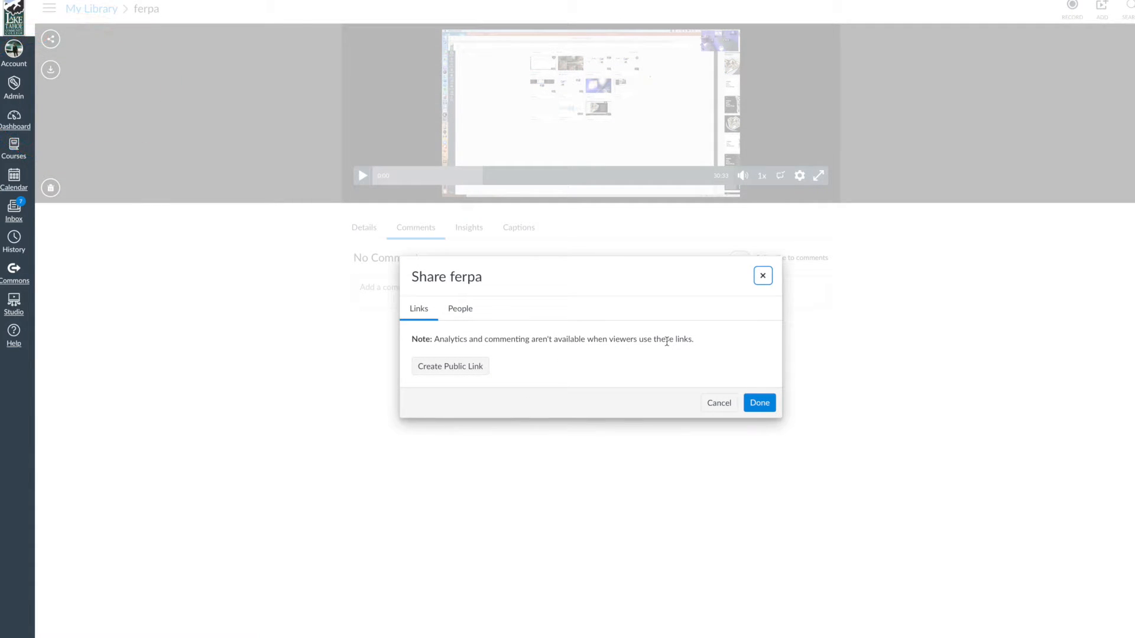
left_click(455, 367)
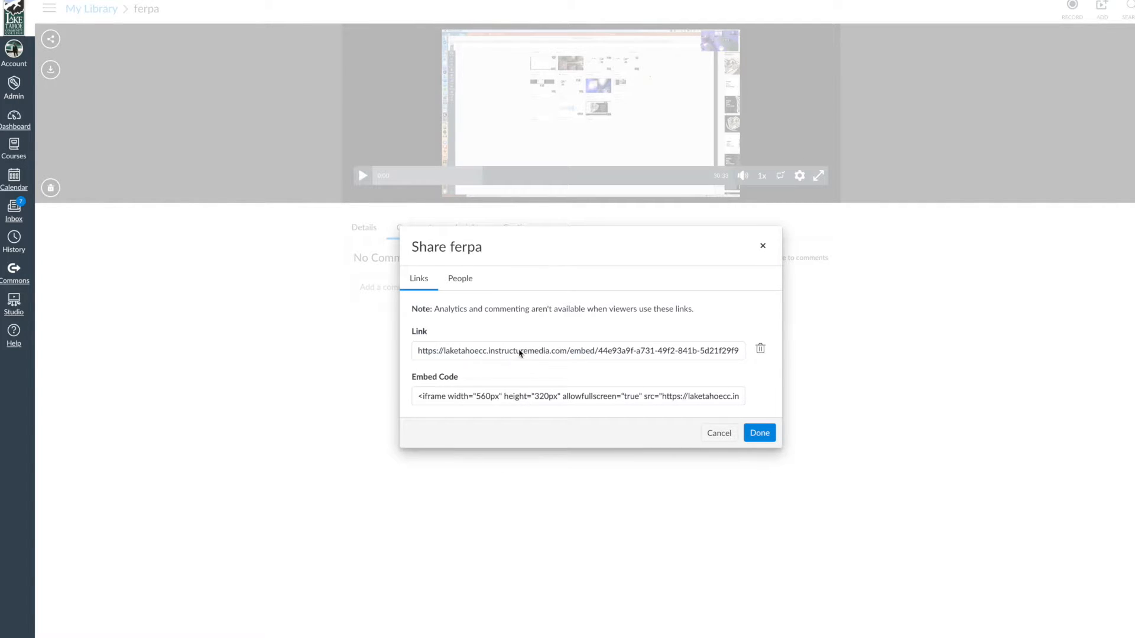
- Select the ferpa video's public link and its embed code in turn, and close the sharing options
double_click(519, 353)
triple_click(519, 352)
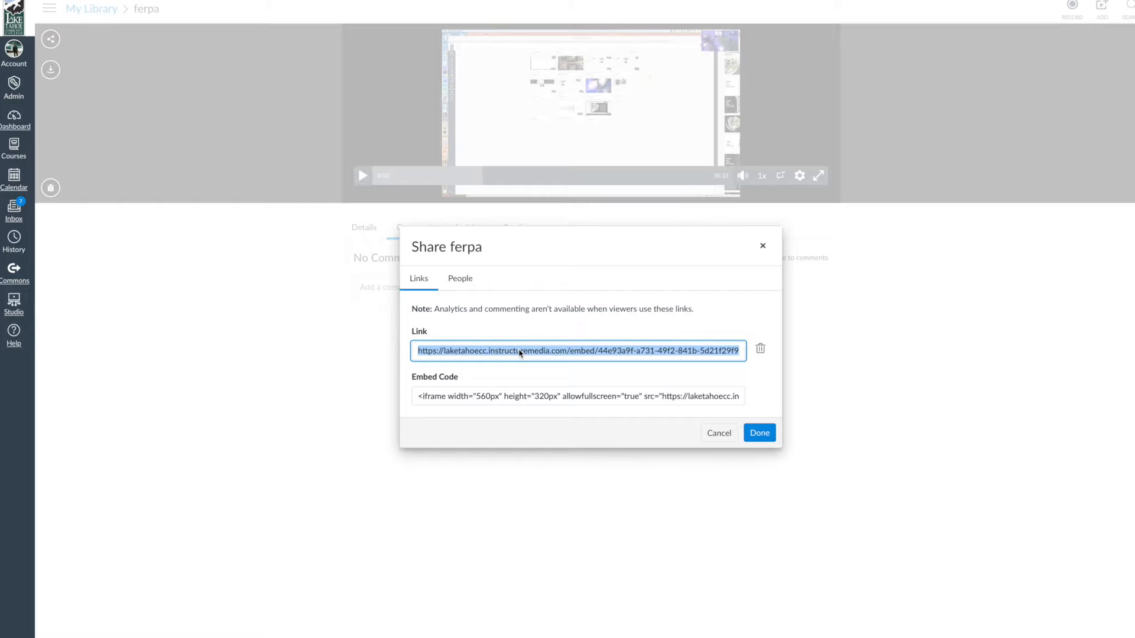
double_click(495, 399)
triple_click(495, 399)
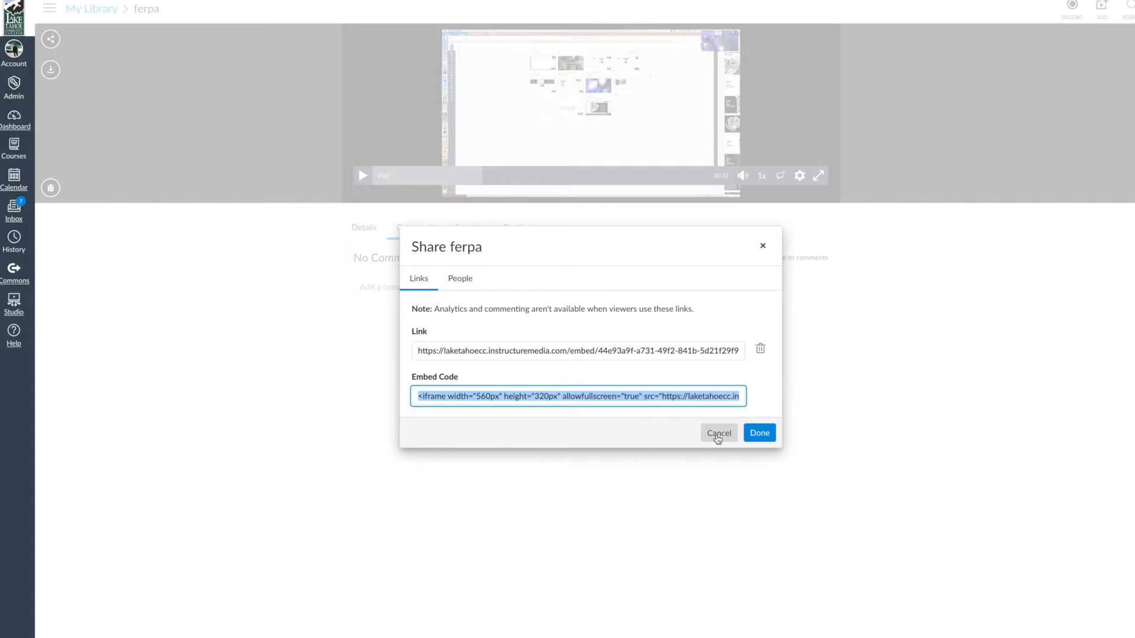
left_click(717, 439)
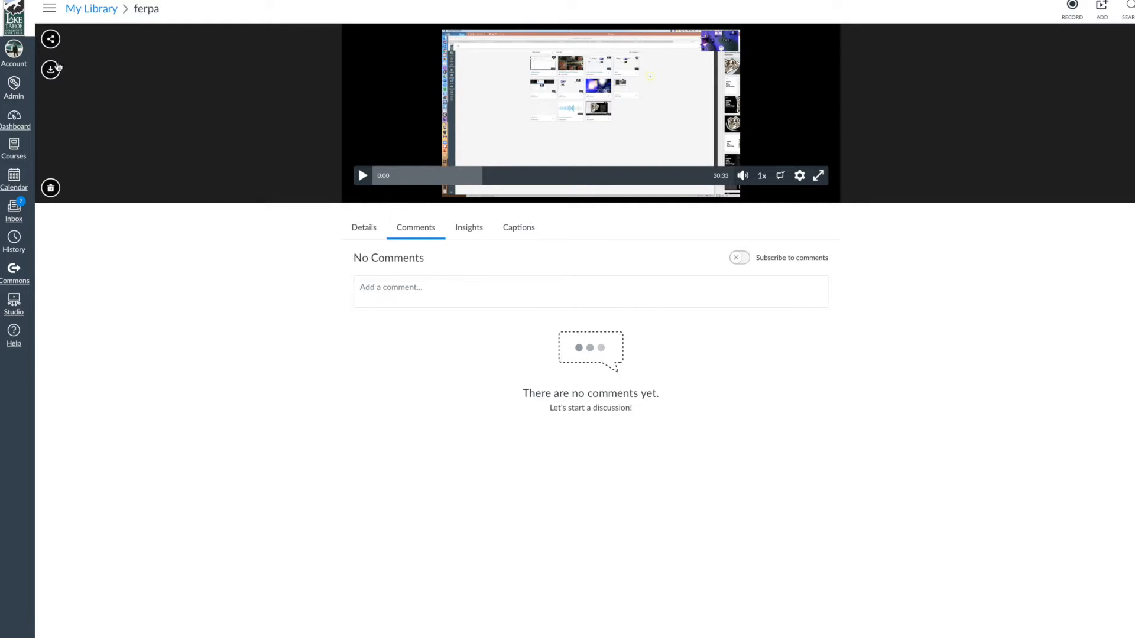
- Download the ferpa video and return to My Library
left_click(52, 72)
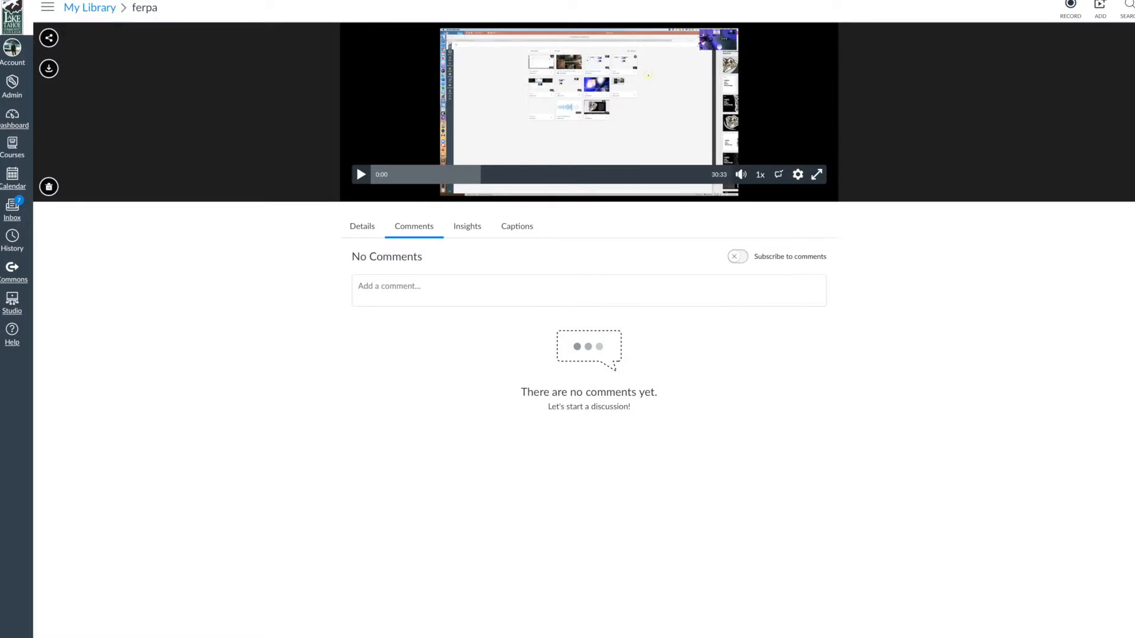
left_click(90, 8)
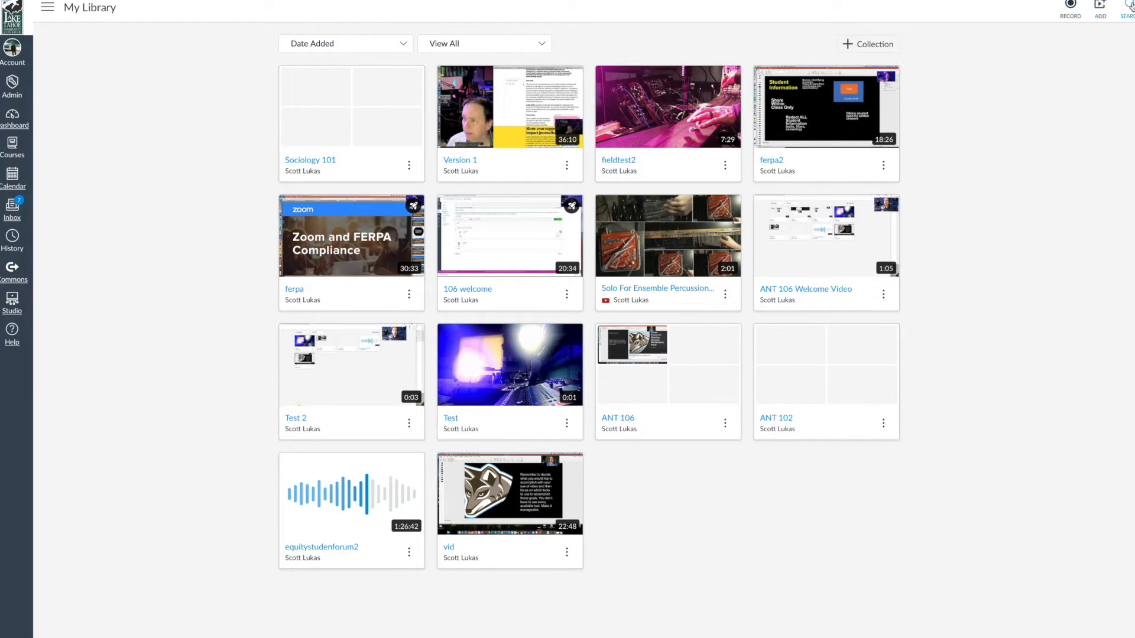
left_click(1100, 7)
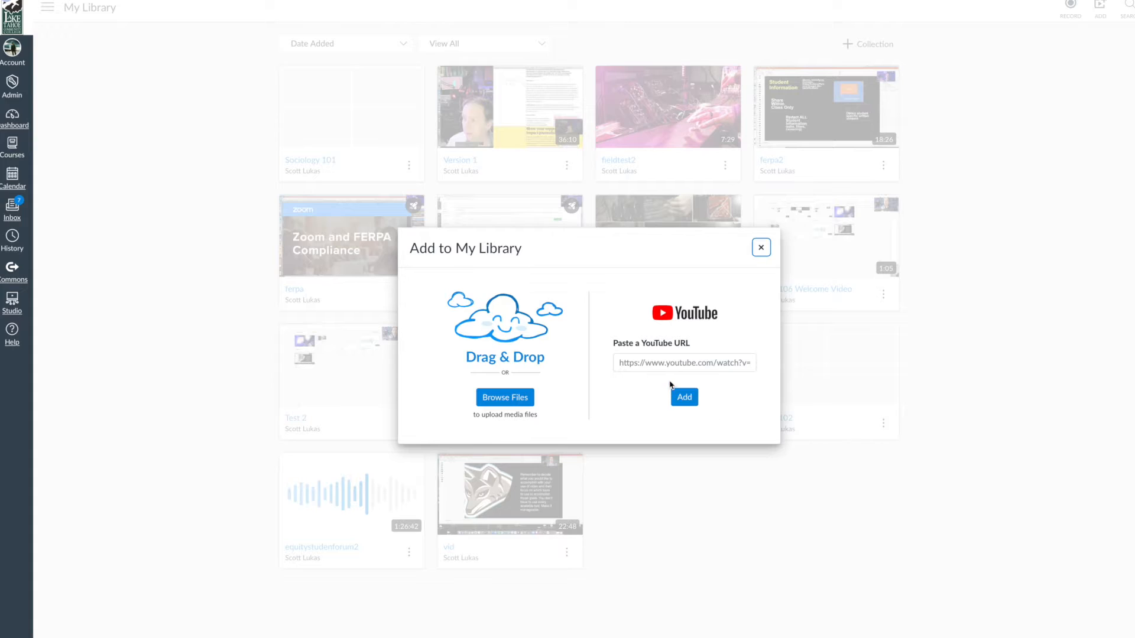
left_click(663, 364)
left_click_drag(304, 398, 0, 485)
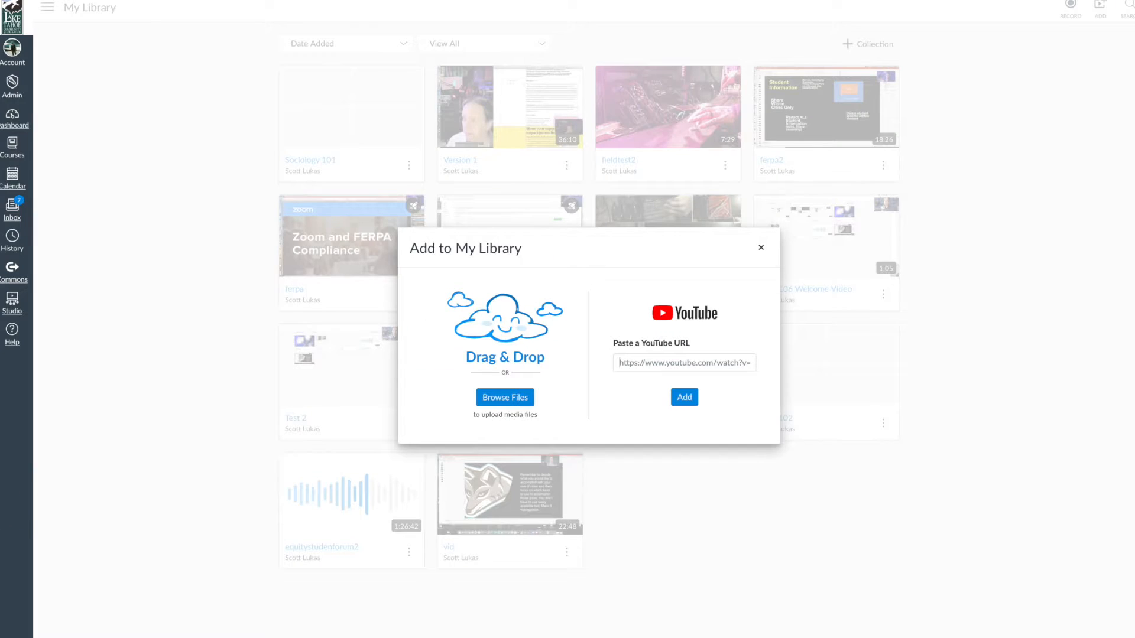
left_click(508, 398)
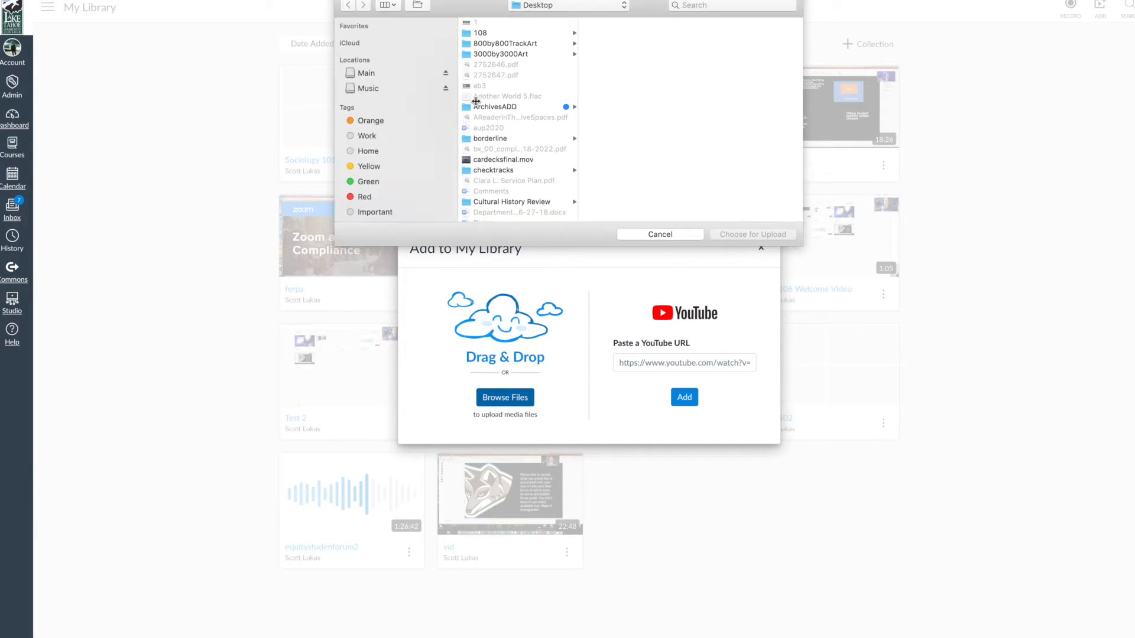
scroll(527, 156, "down", 5)
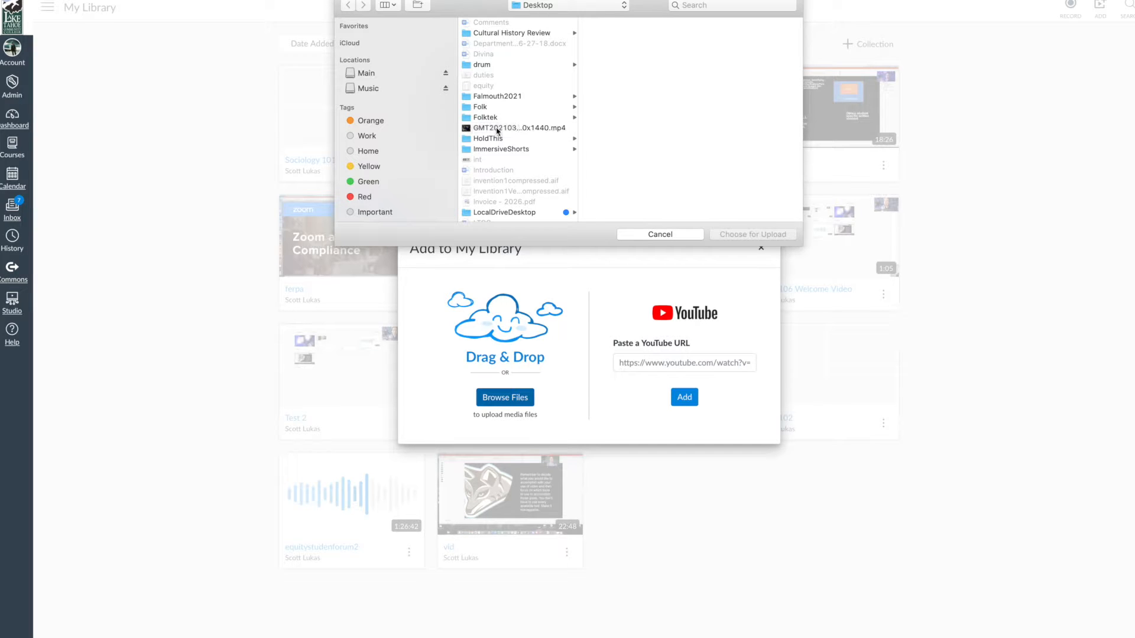
left_click(497, 129)
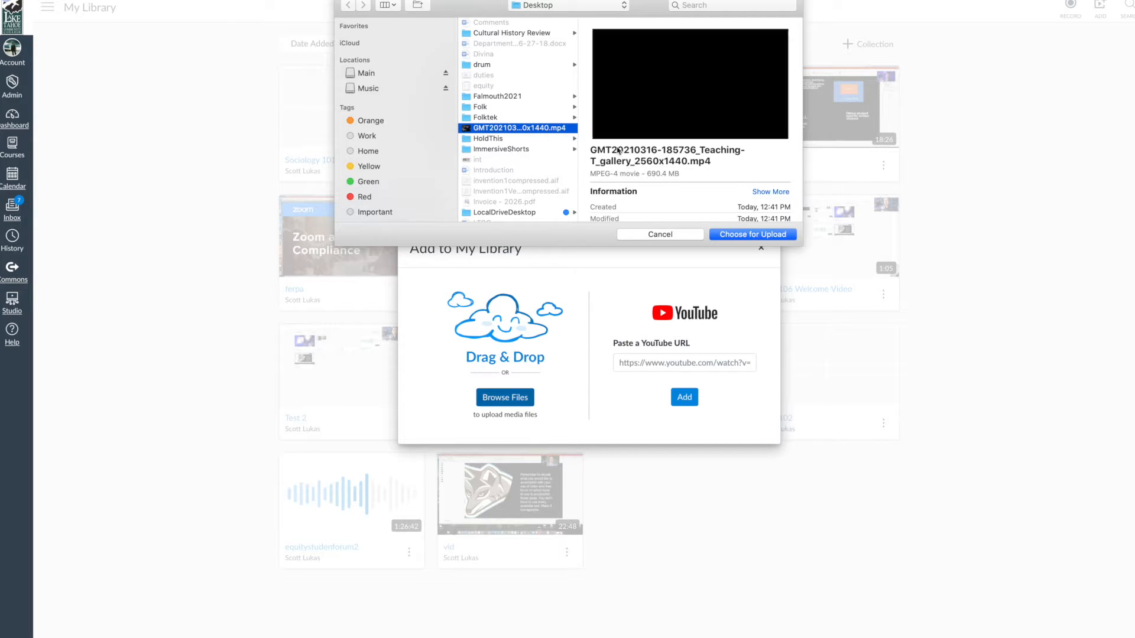
left_click(736, 236)
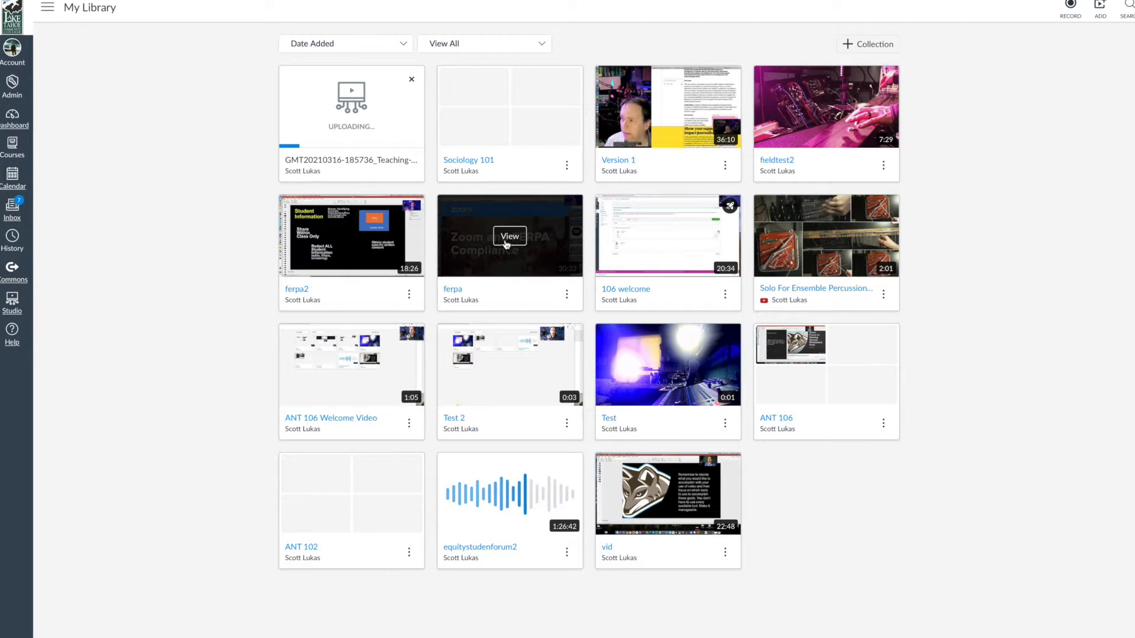
- Open the ferpa video's sharing options, check how to share with people, and select its public link for copying
left_click(510, 240)
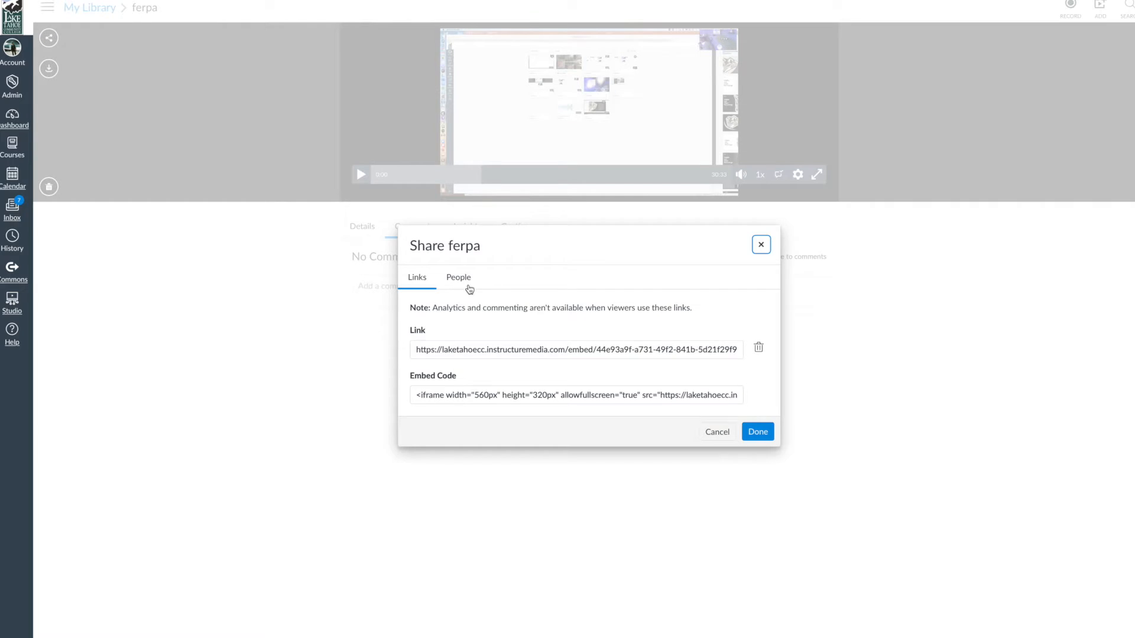
left_click(459, 278)
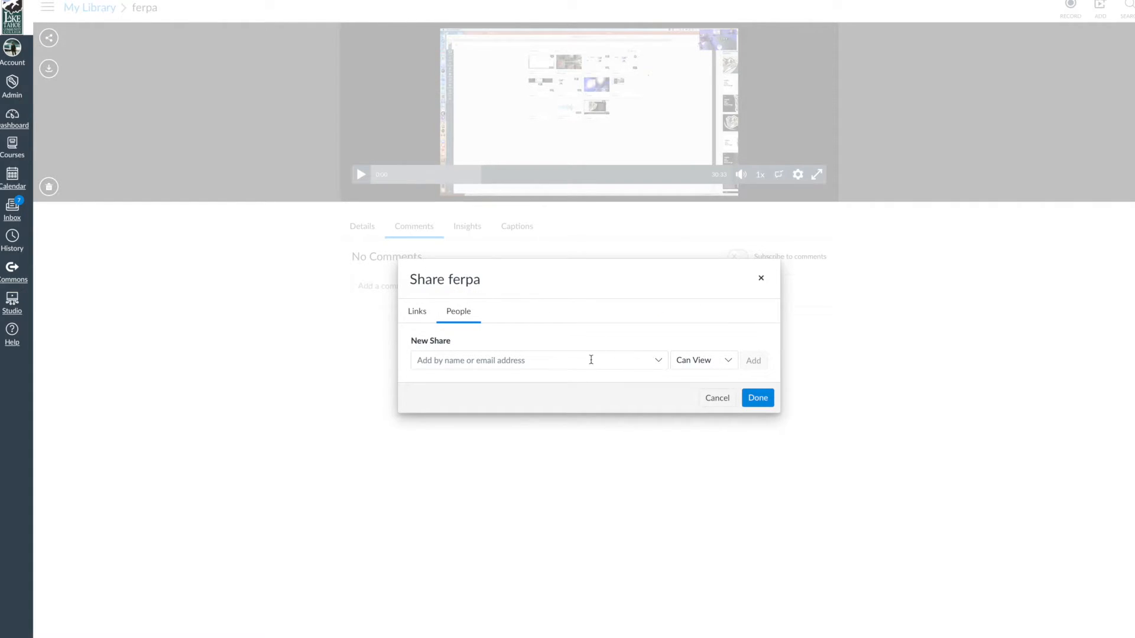
left_click(661, 363)
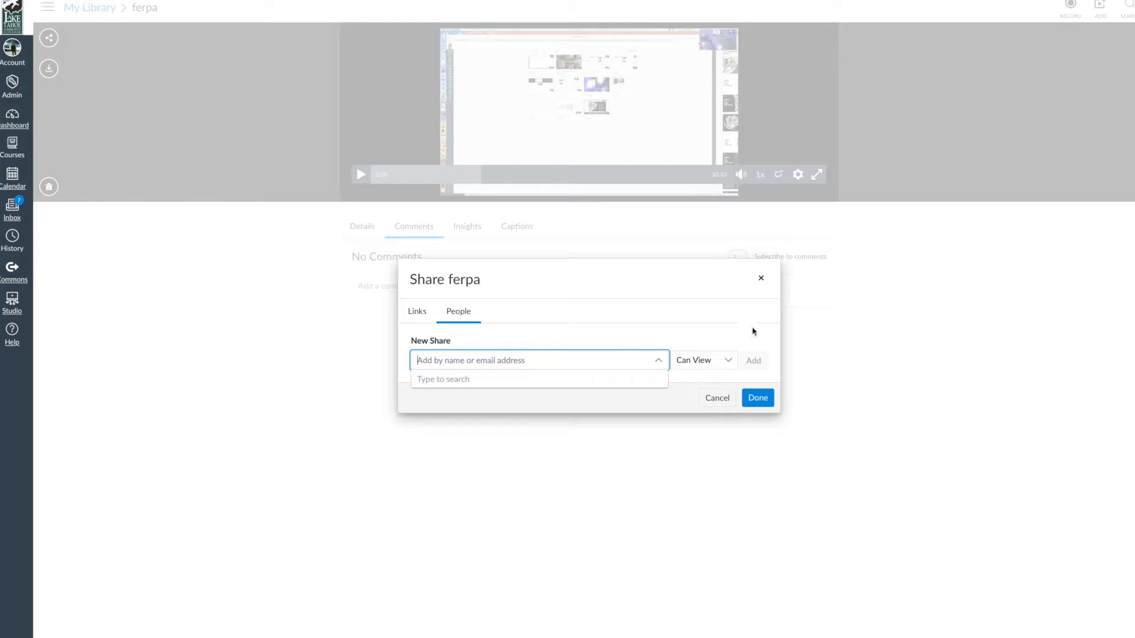
left_click(647, 305)
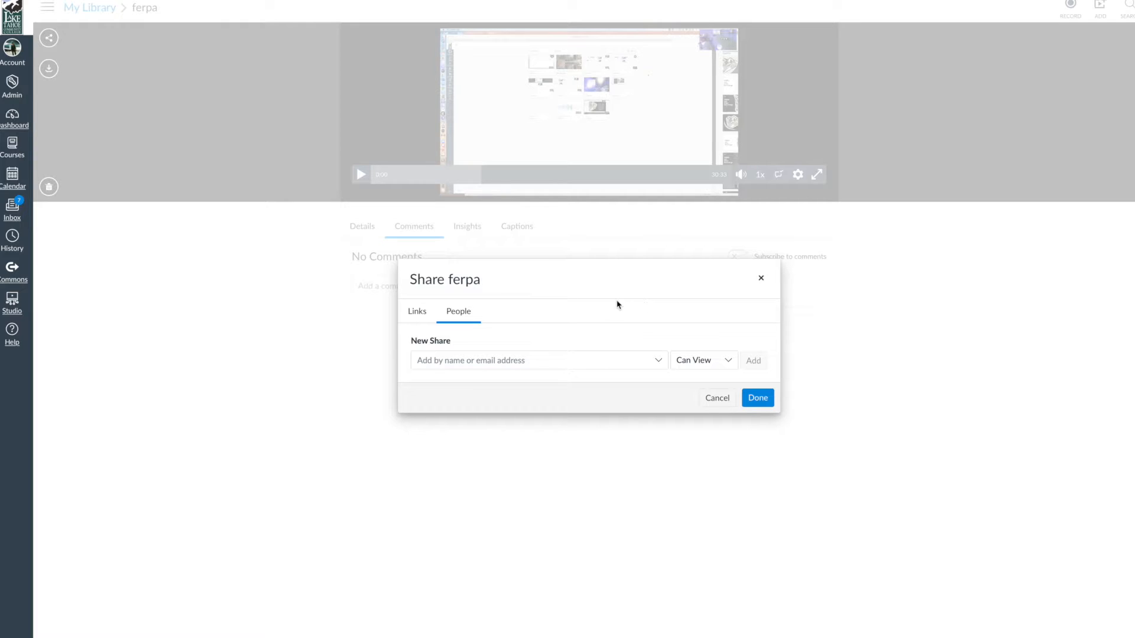
left_click(417, 312)
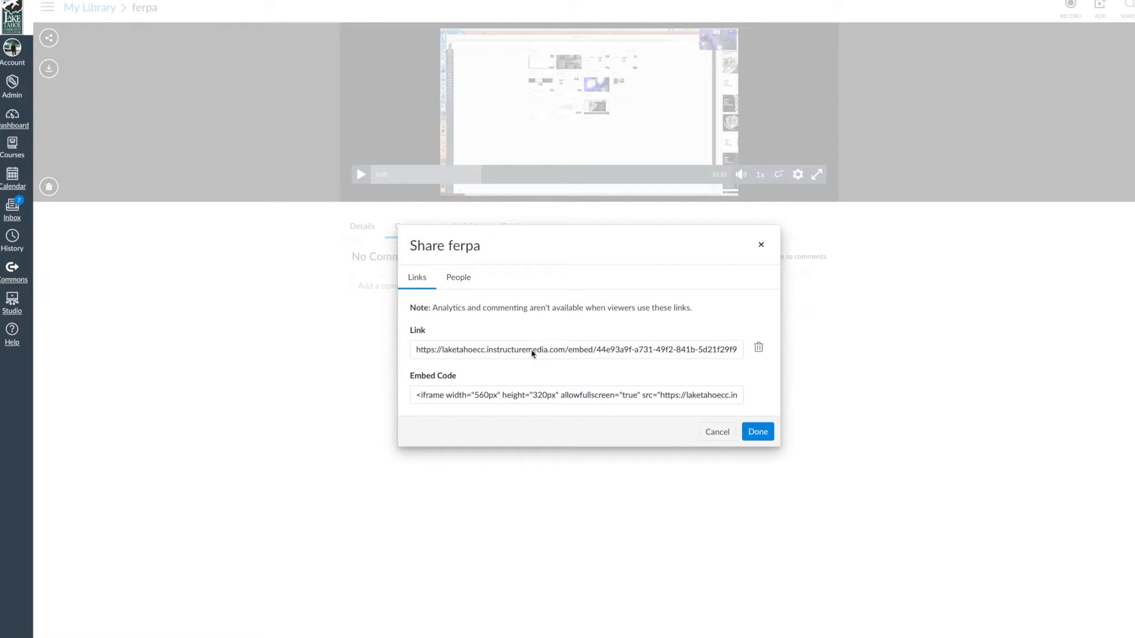
left_click(533, 353)
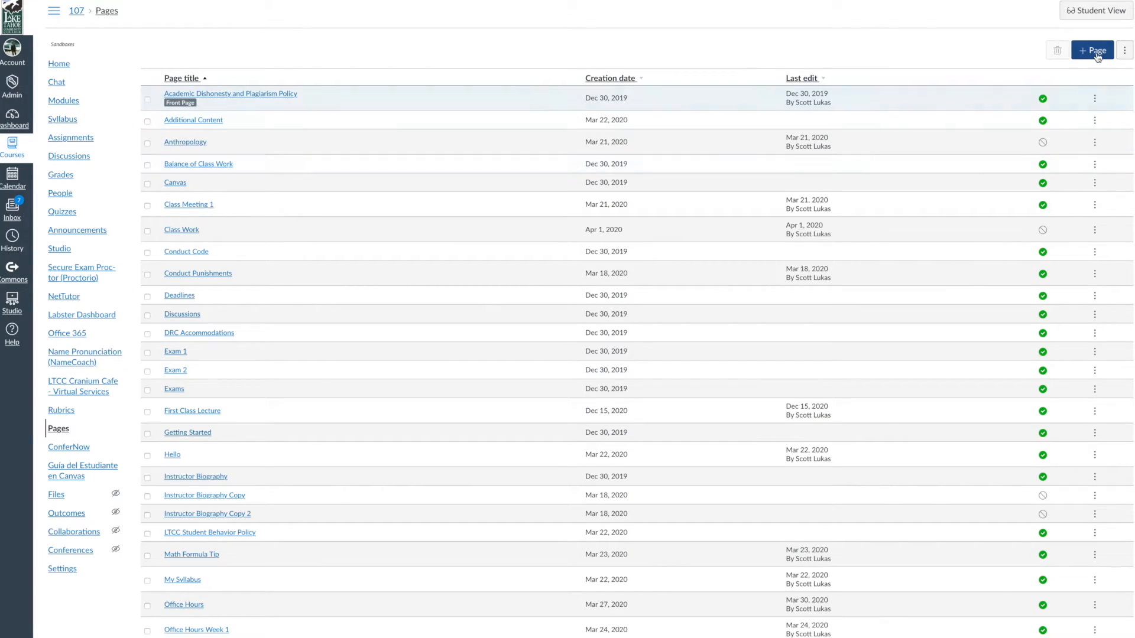
- Create a page in course 107 titled "Video Test Page" with the text "Please watch my lecture:" and the ferpa video's public link address
left_click(1096, 52)
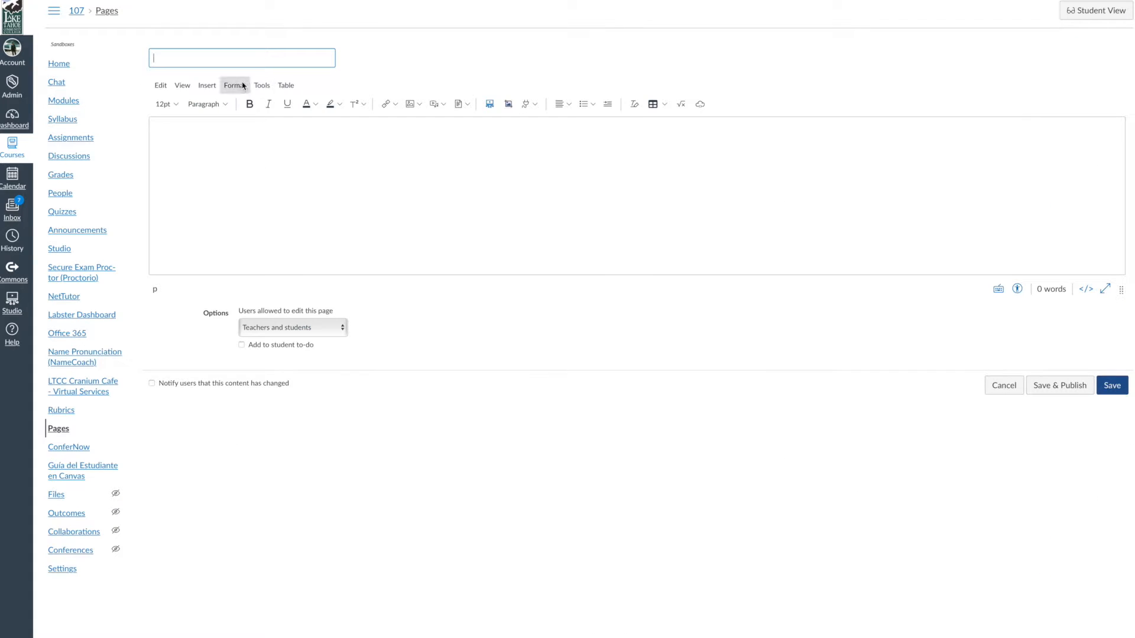
type("Video Test Page")
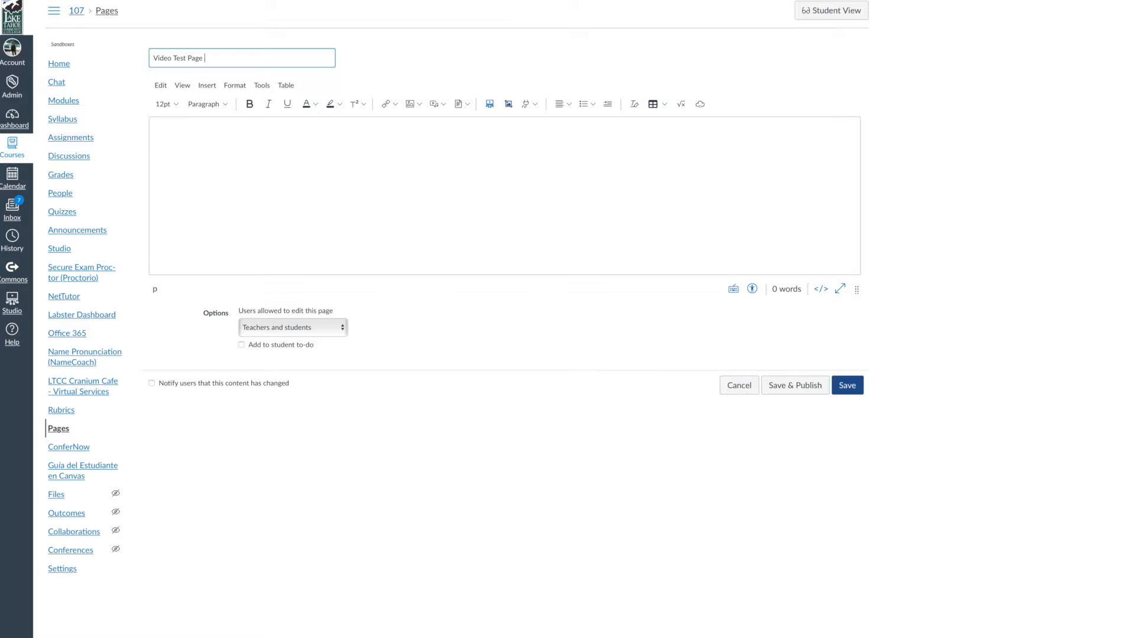
left_click(220, 178)
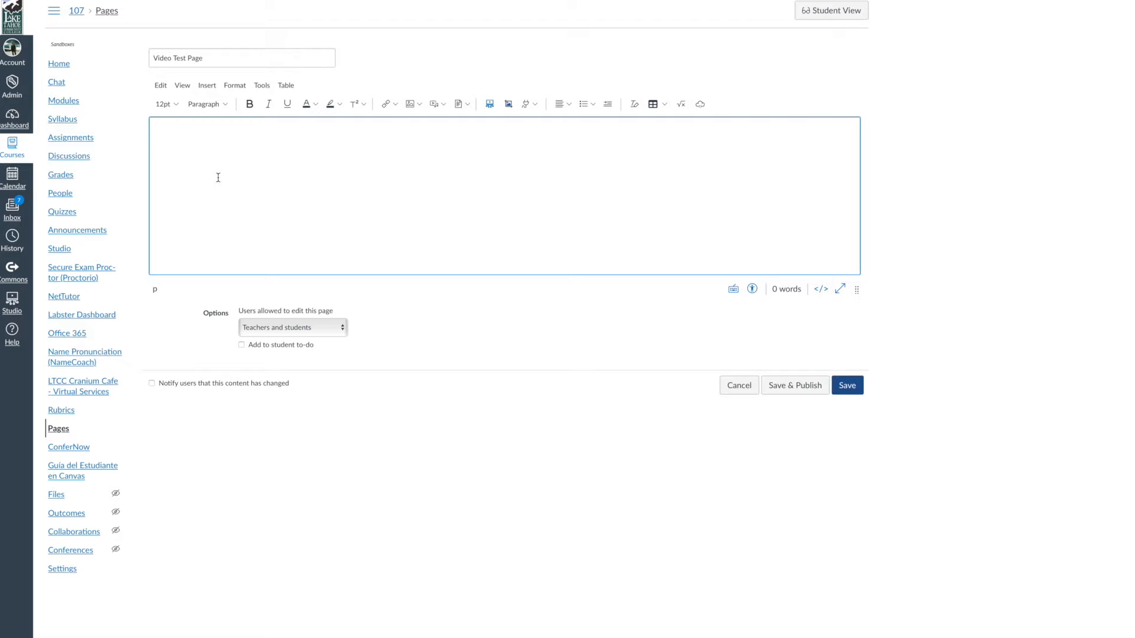
type("Please watch my lecture:")
type("https://laketahoecc.instructuremedia.com/embed/44e93a9f-a731-49f2-841b-5d21f29f9eff")
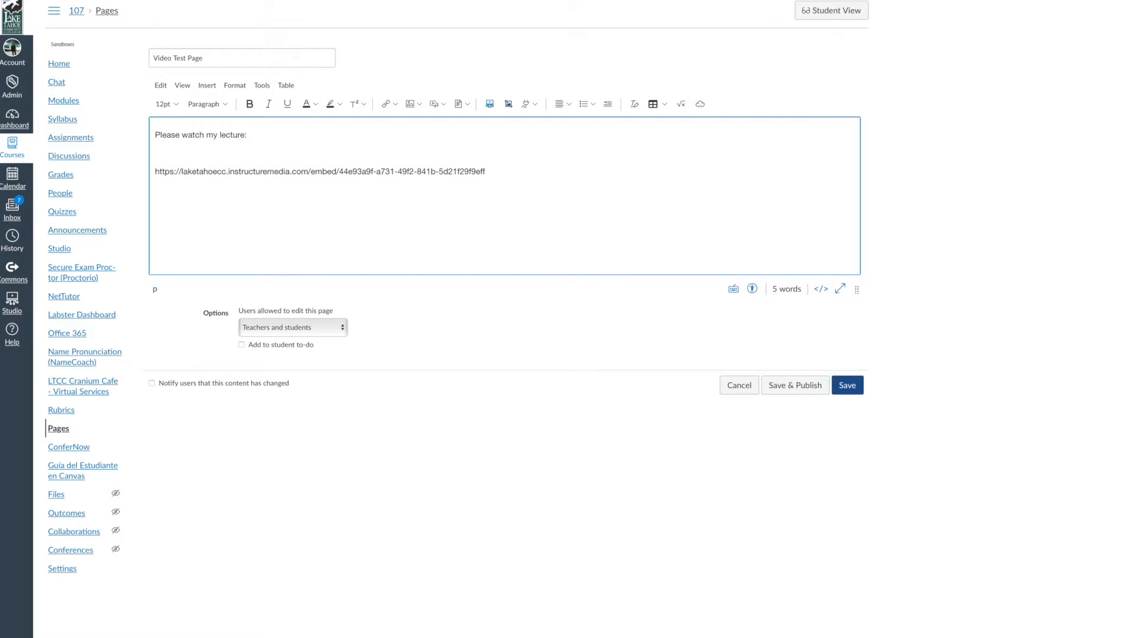
- Turn the video address on the page into an external link to the same URL and remove the link again
triple_click(340, 170)
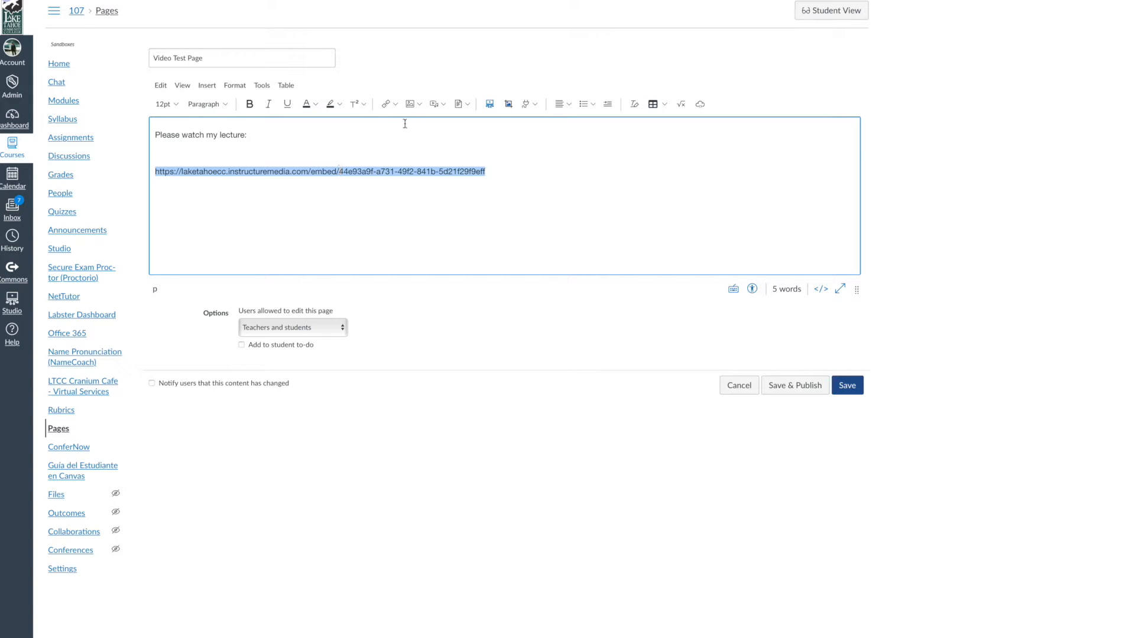
left_click(387, 104)
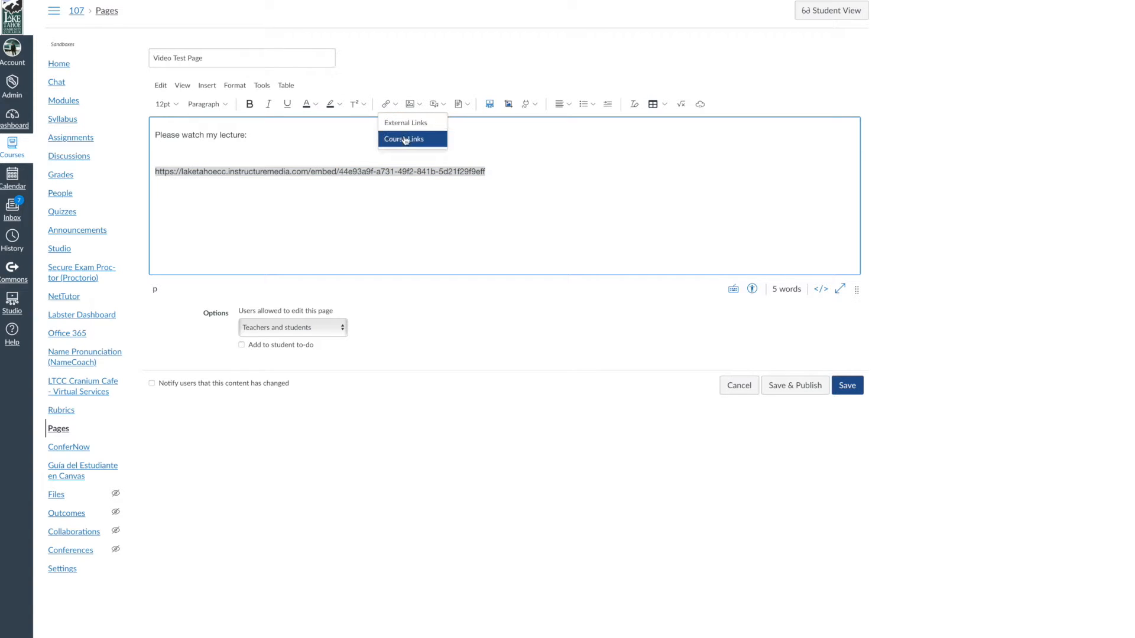
left_click(405, 122)
left_click(417, 361)
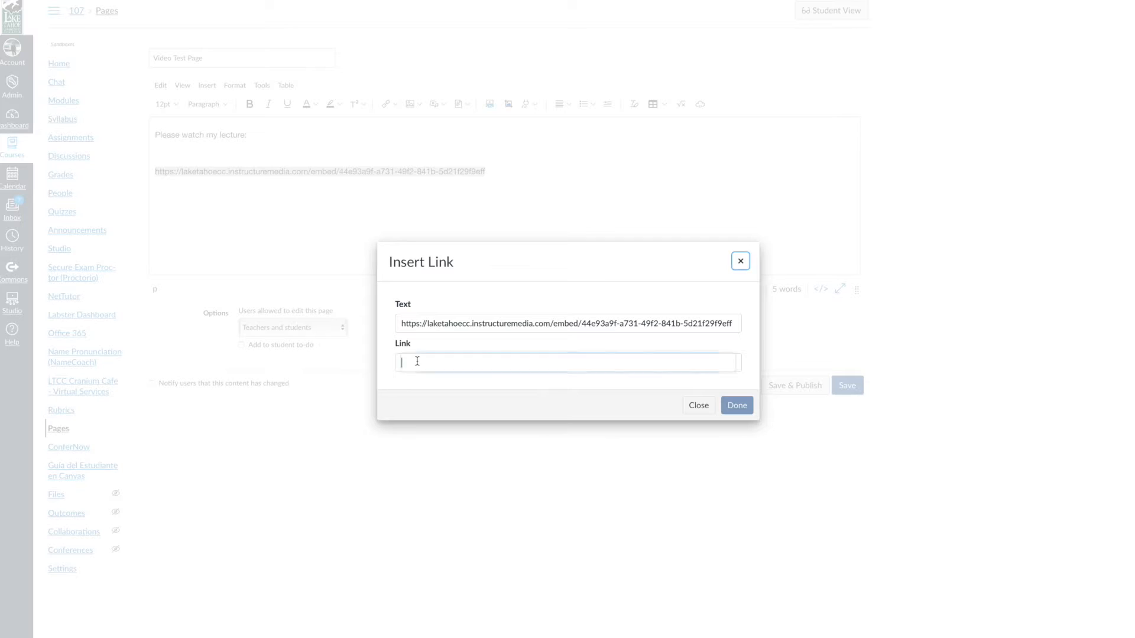
type("https://laketahoecc.instructuremedia.com/embed/44e93a9f-a731-49f2-841b-5d21f29f9eff")
left_click(736, 405)
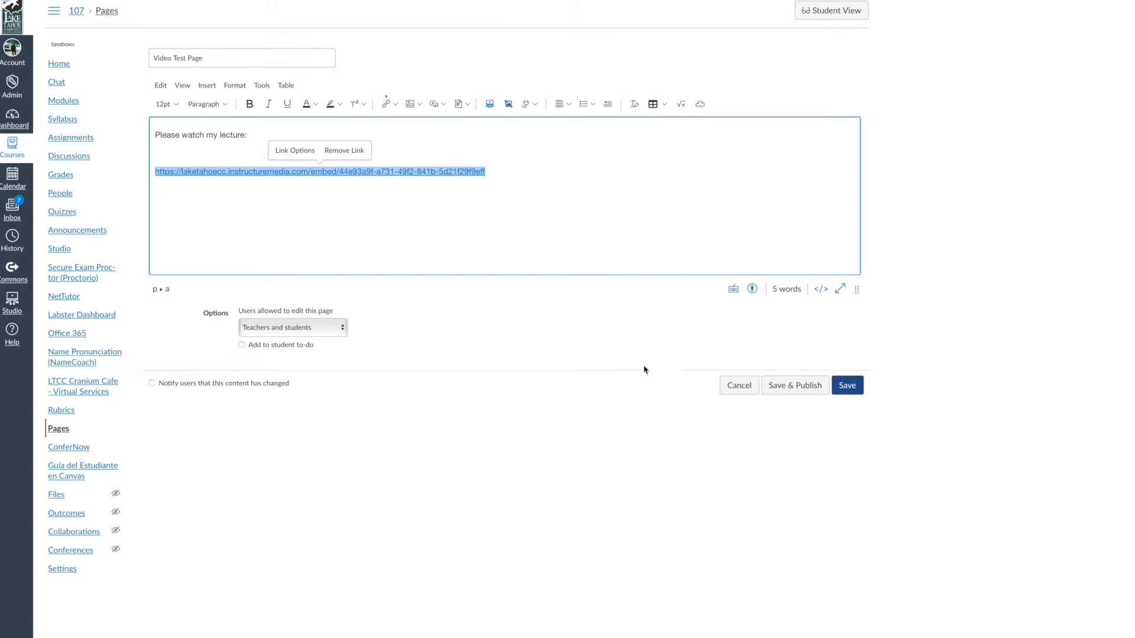
left_click(346, 151)
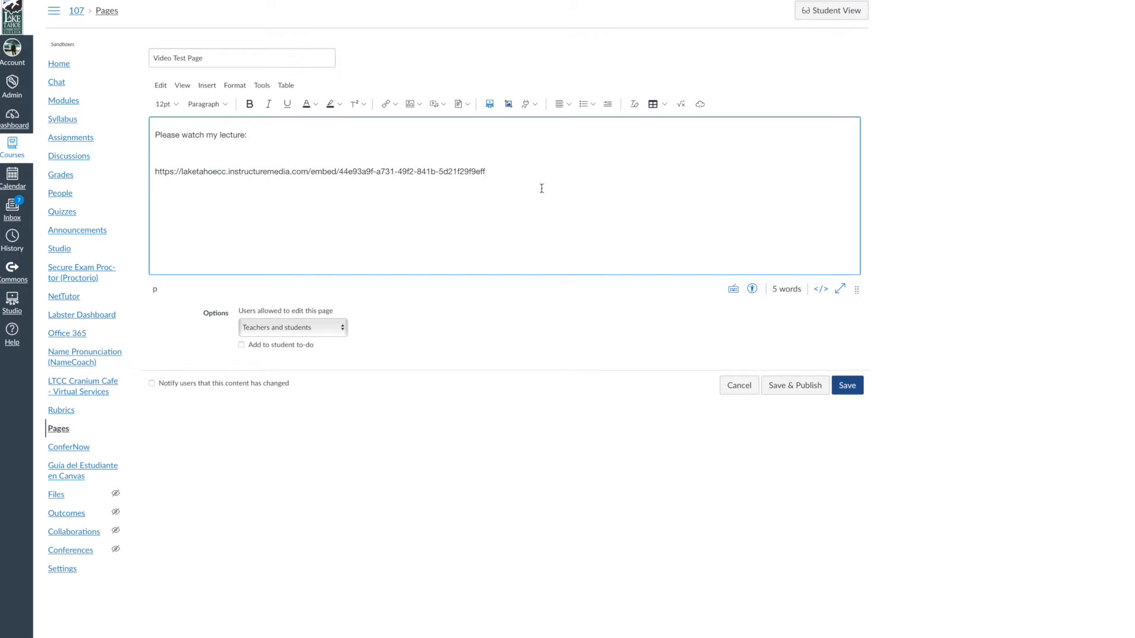
left_click_drag(508, 173, 154, 169)
key("ctrl+c")
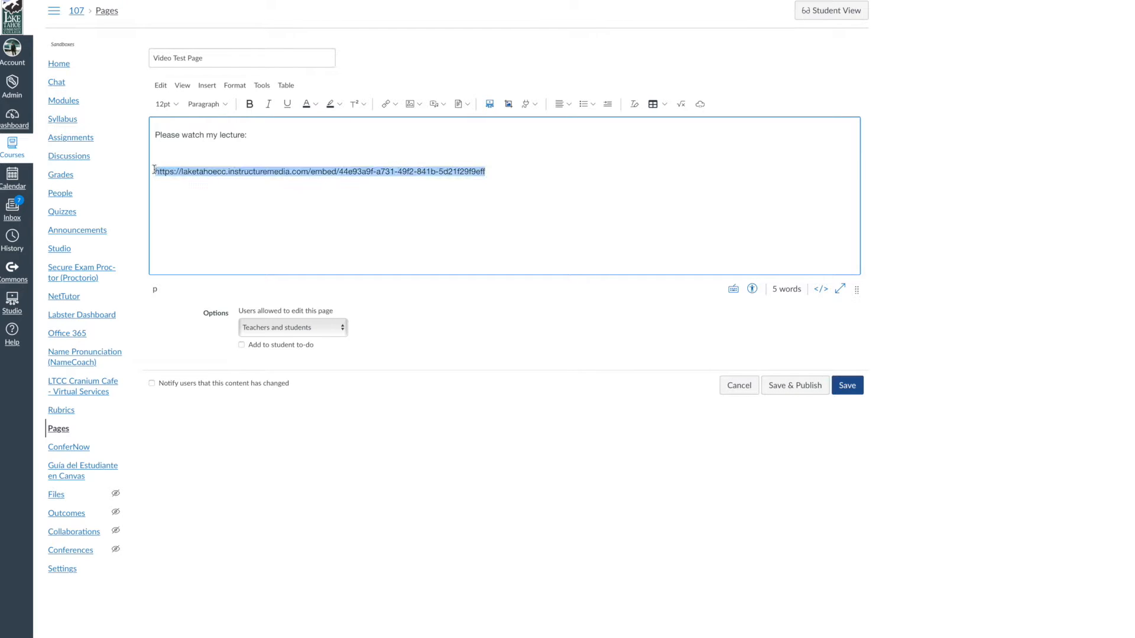
left_click(386, 104)
left_click(448, 361)
key("ctrl+v")
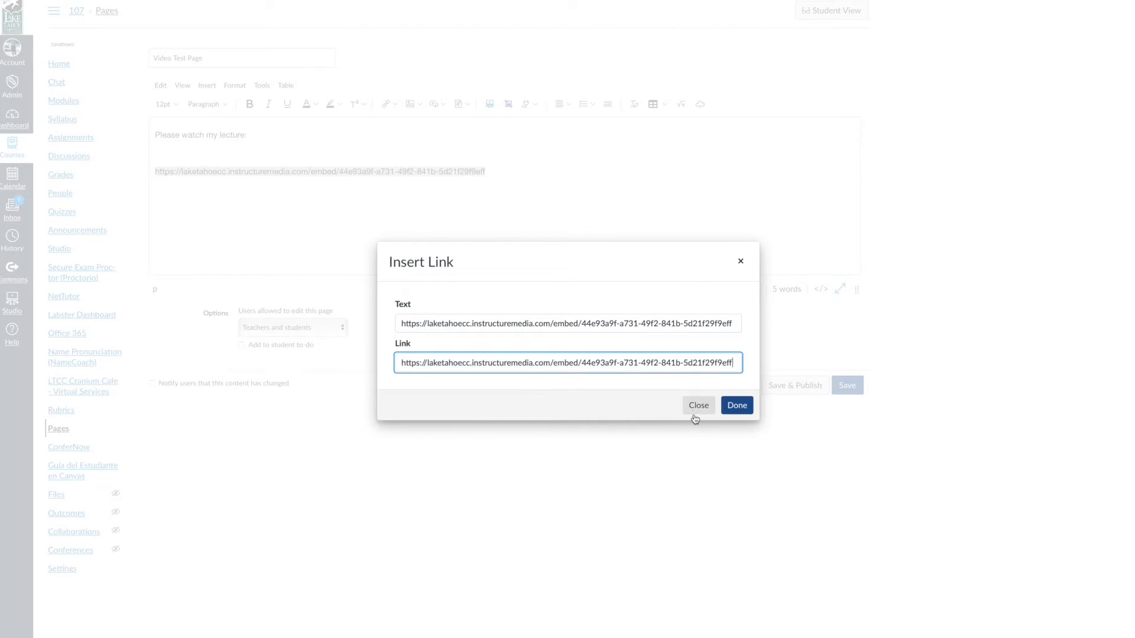
left_click(698, 405)
- Make the video address on the page a clickable link by ending its line, and save and publish the page
left_click(526, 206)
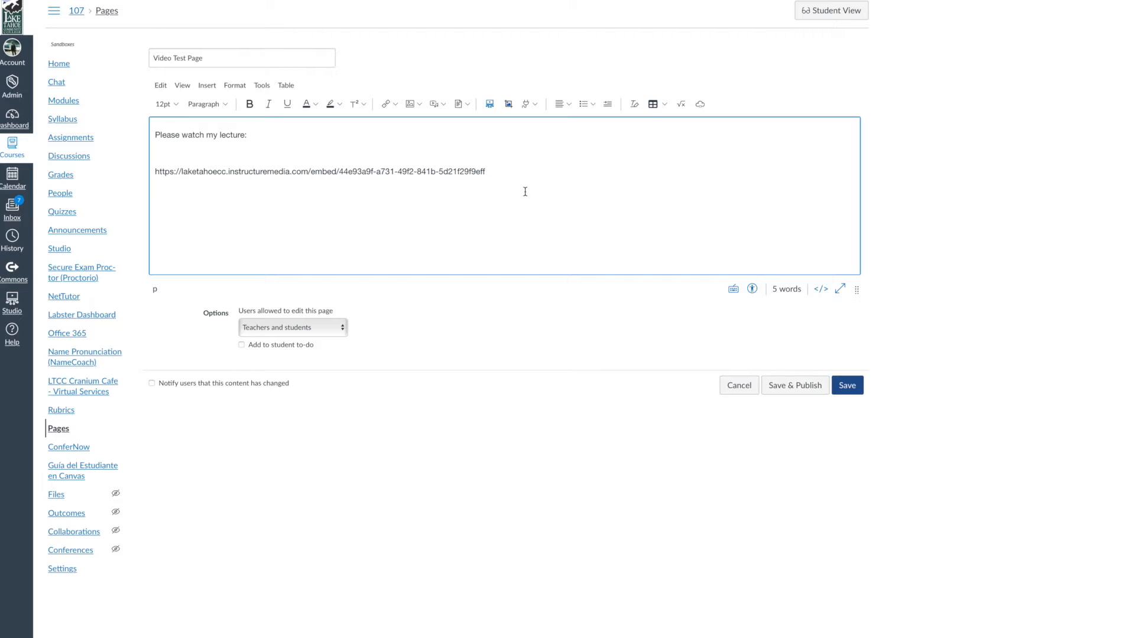
key("Return")
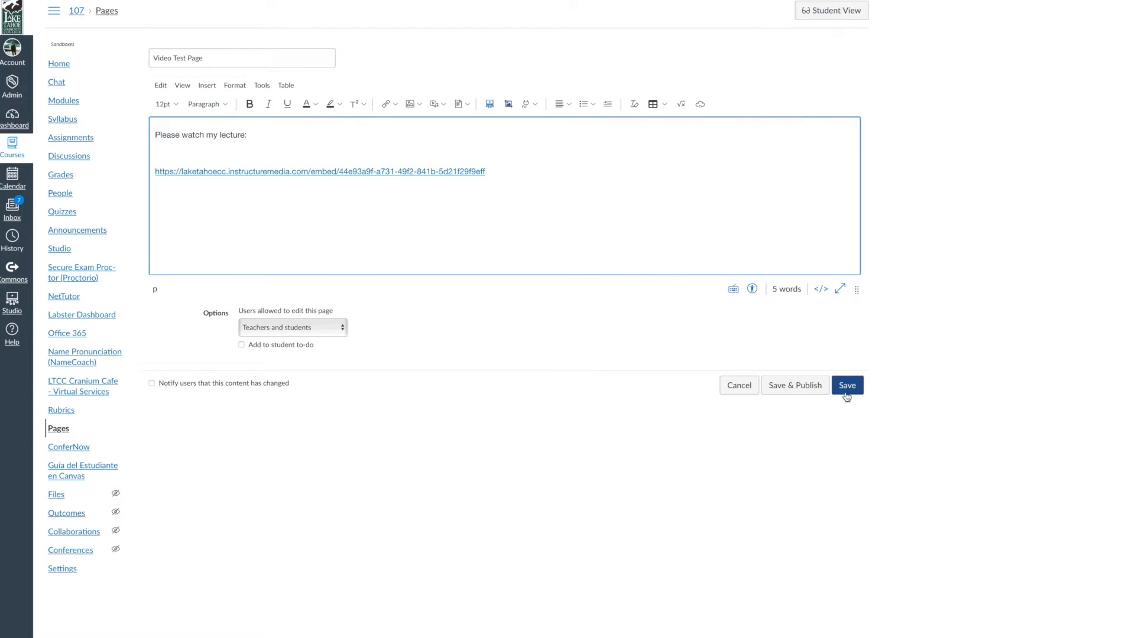
left_click(802, 392)
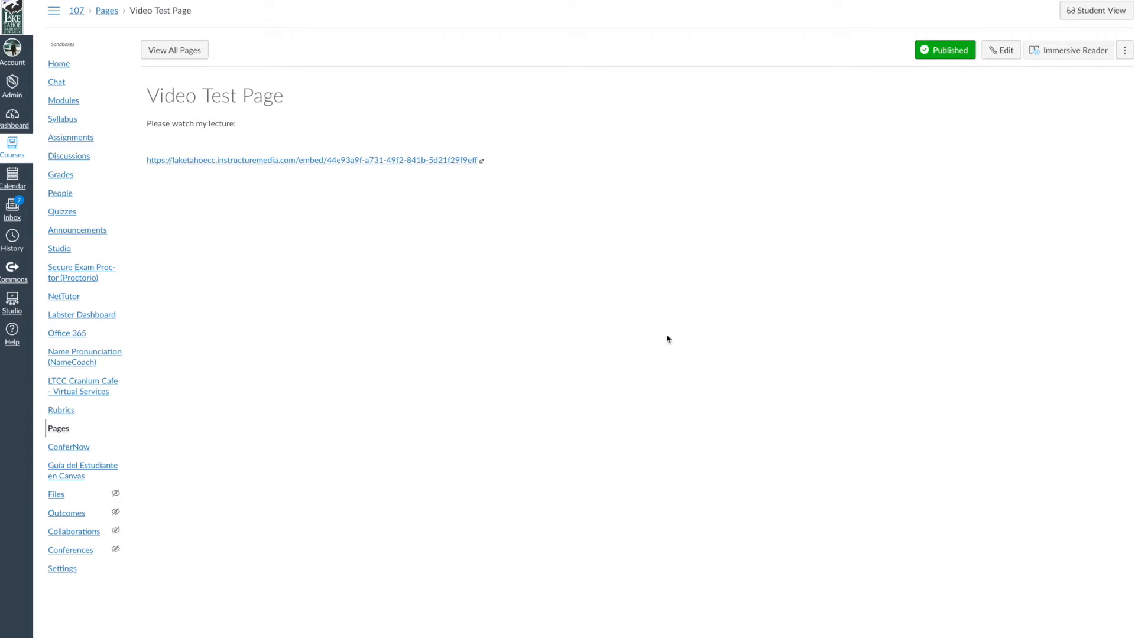
- Test the video link on the published page, and reopen the page for editing to delete the link
left_click(411, 162)
left_click(1001, 50)
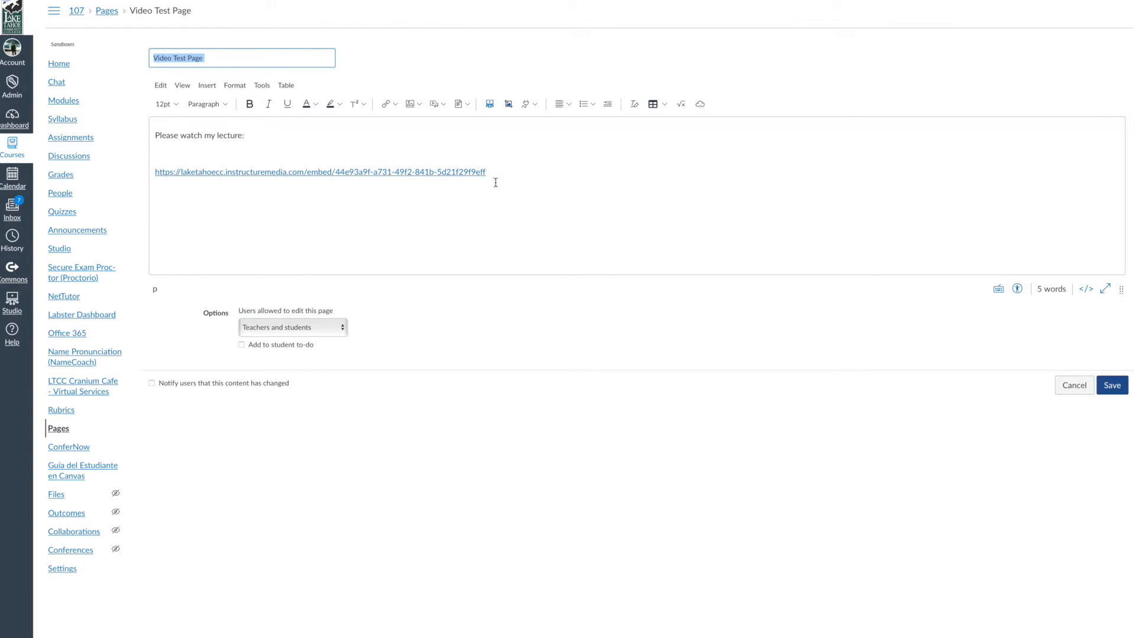
left_click_drag(527, 171, 116, 176)
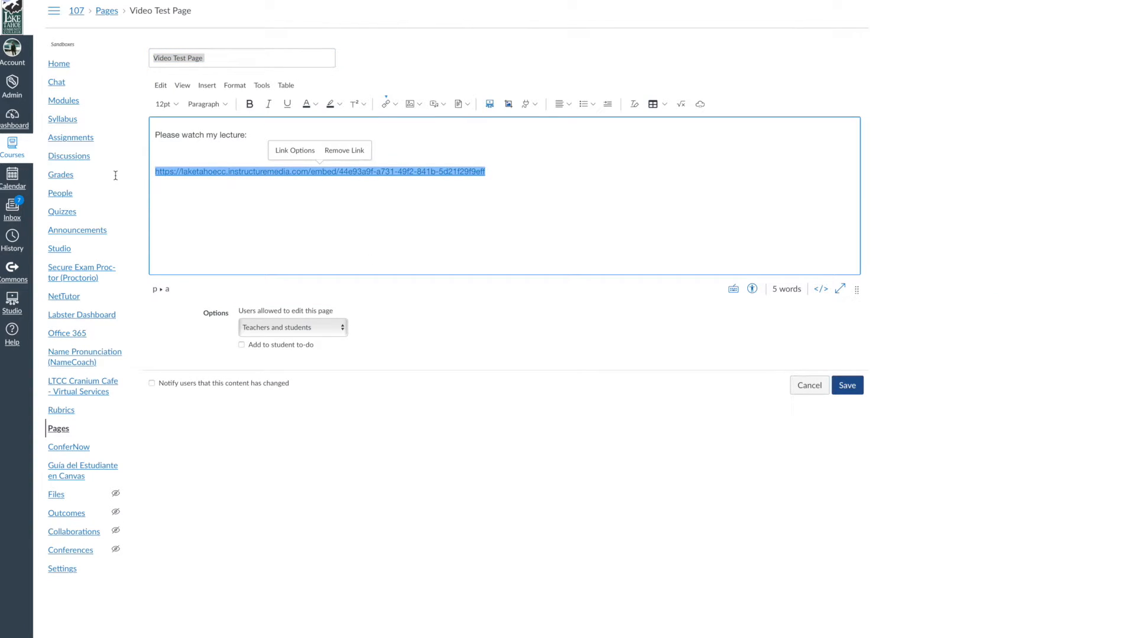
key("BackSpace")
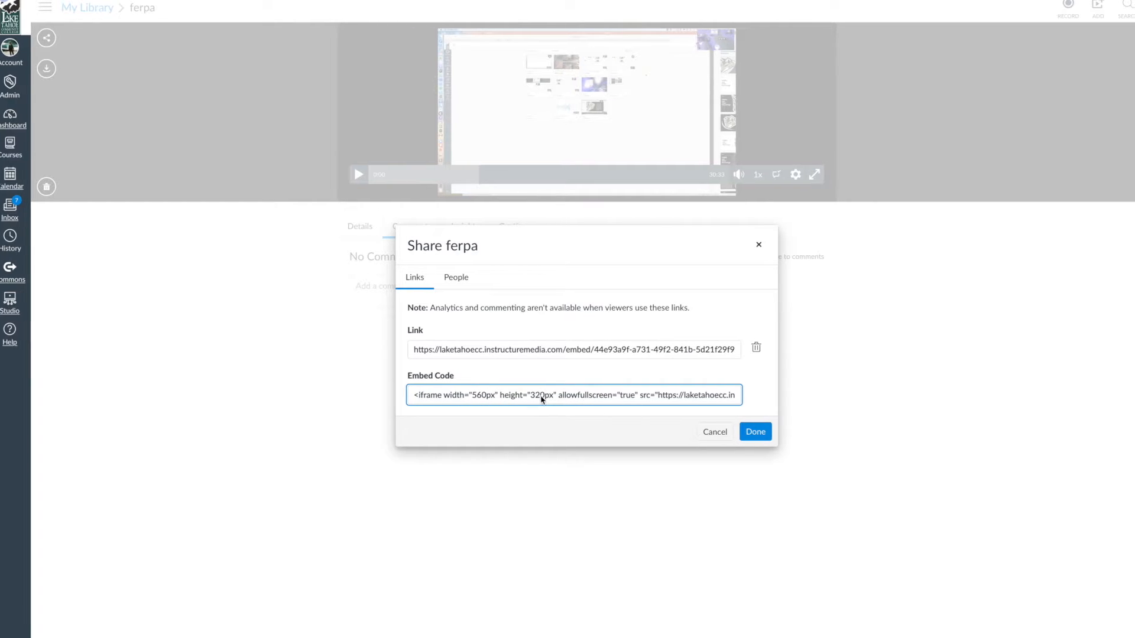
- Select the ferpa video's whole embed code for copying and close the sharing options
left_click_drag(662, 396, 422, 396)
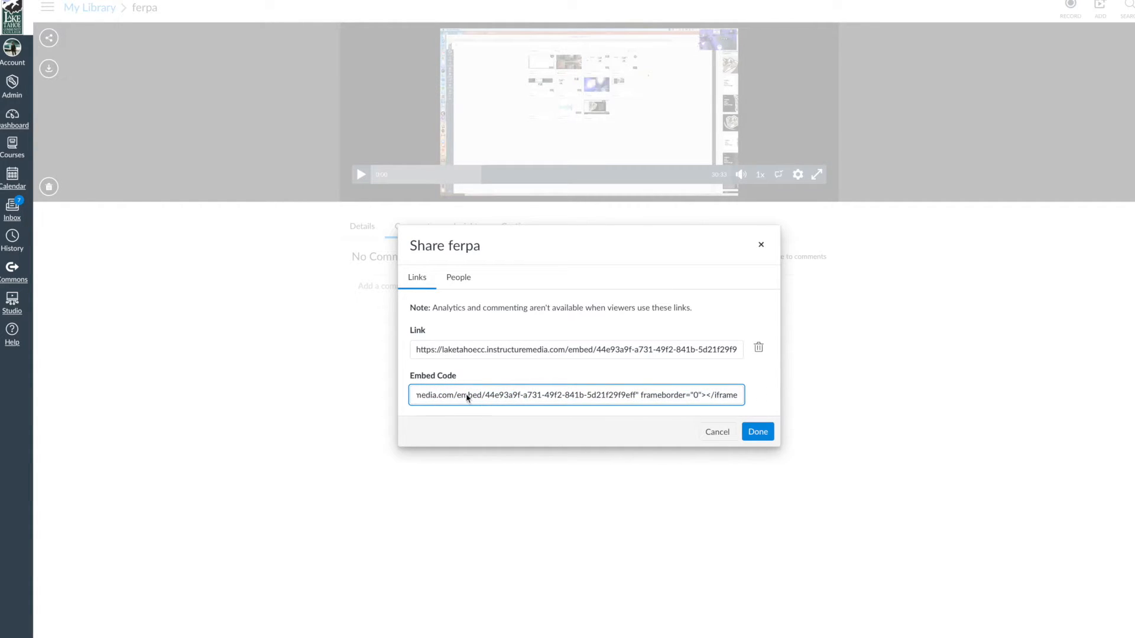
scroll(530, 397, "left", 6)
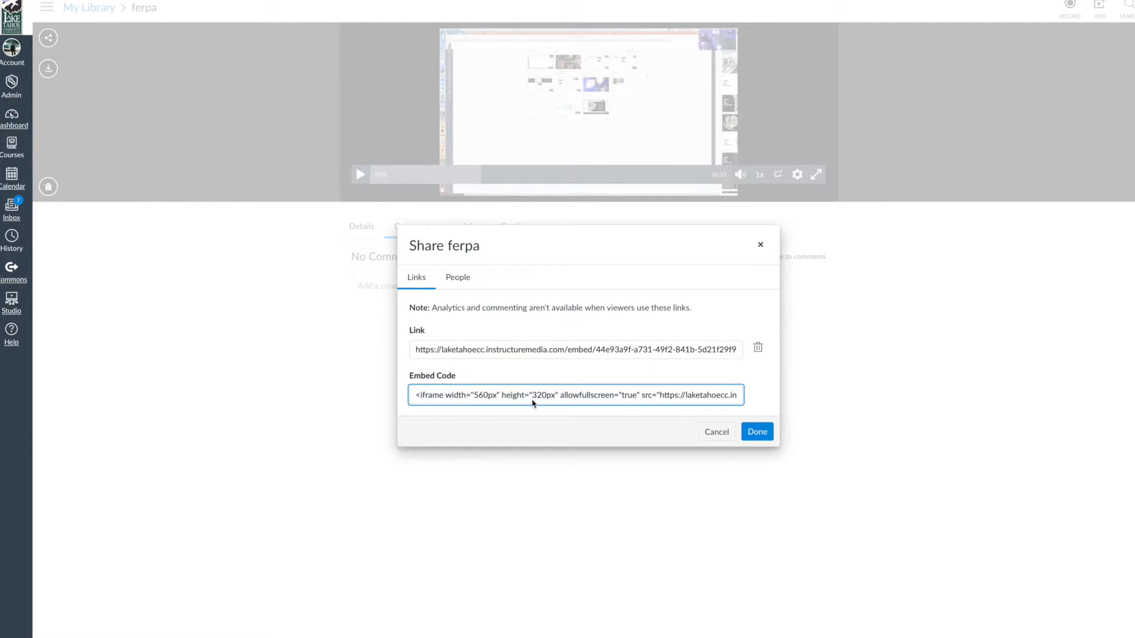
triple_click(462, 395)
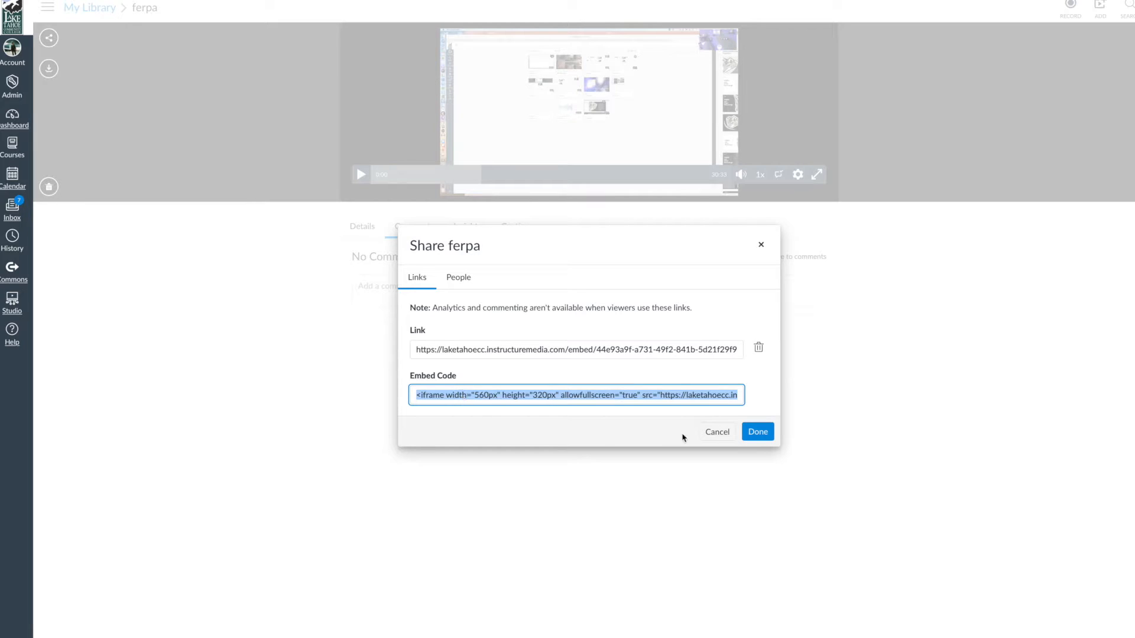
left_click(759, 431)
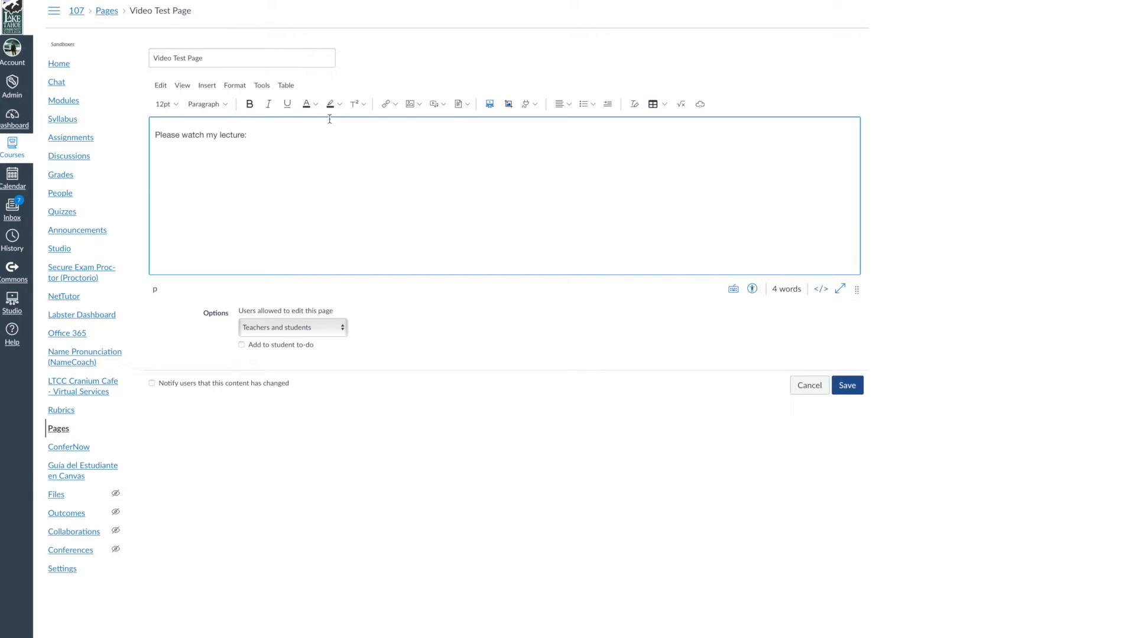
- Embed the Version 1 video from the Canvas Studio library below the lecture text and save the page
left_click(262, 86)
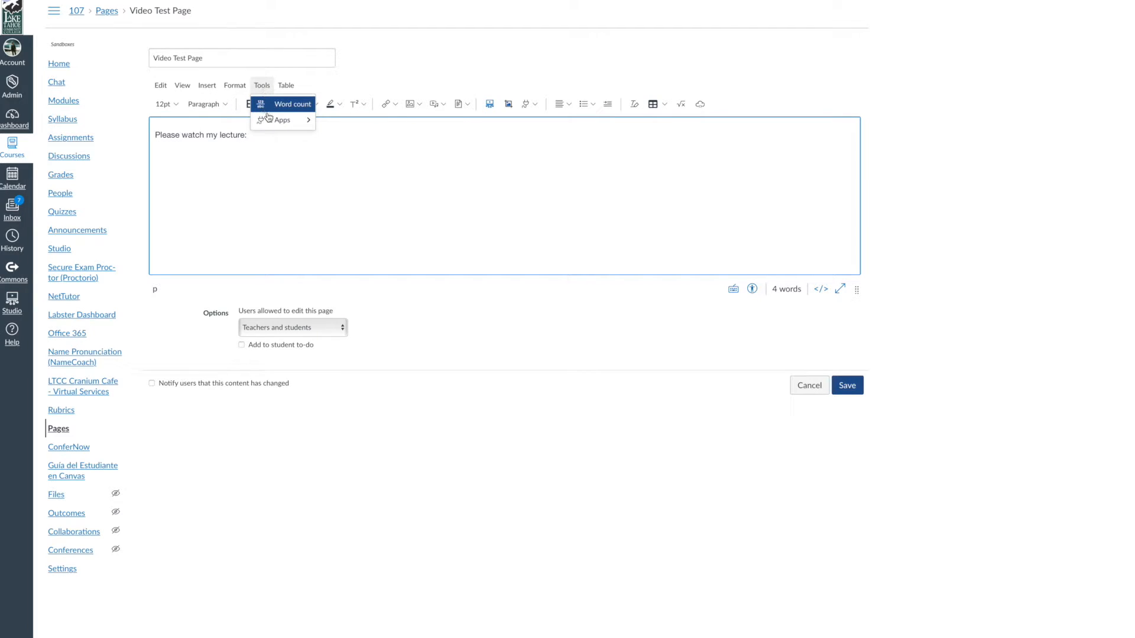
mouse_move(273, 123)
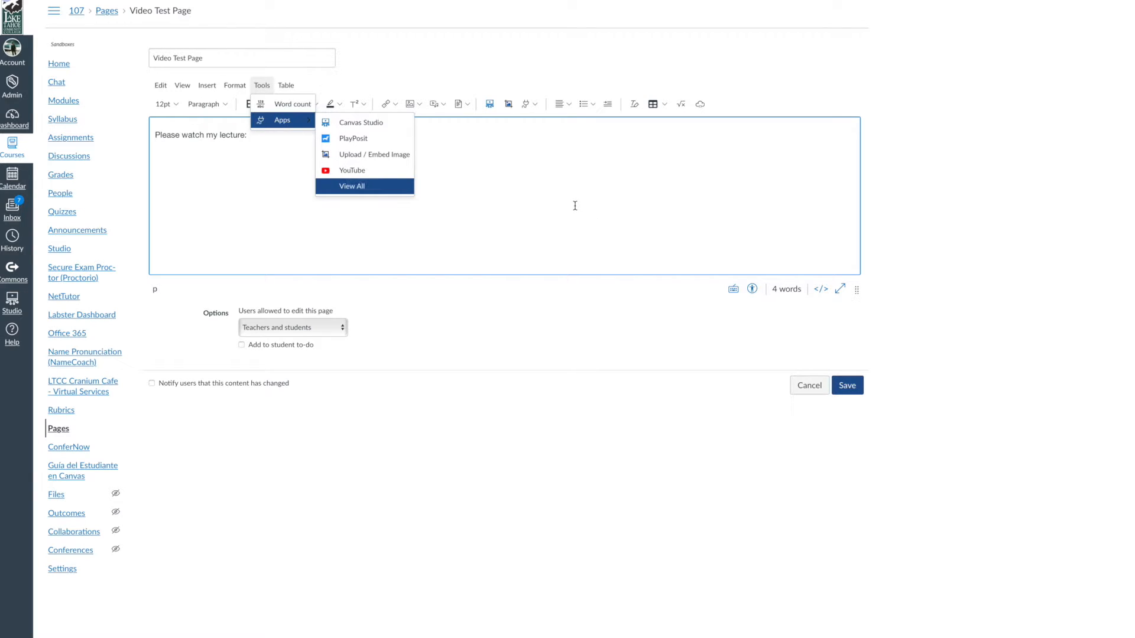
left_click(368, 124)
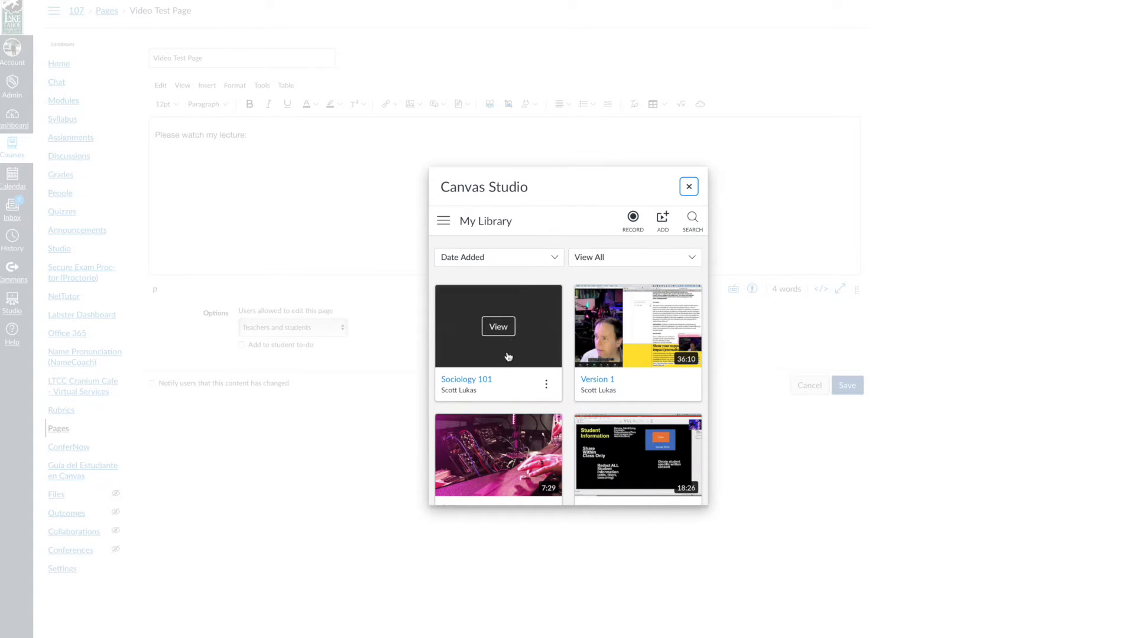
left_click(638, 329)
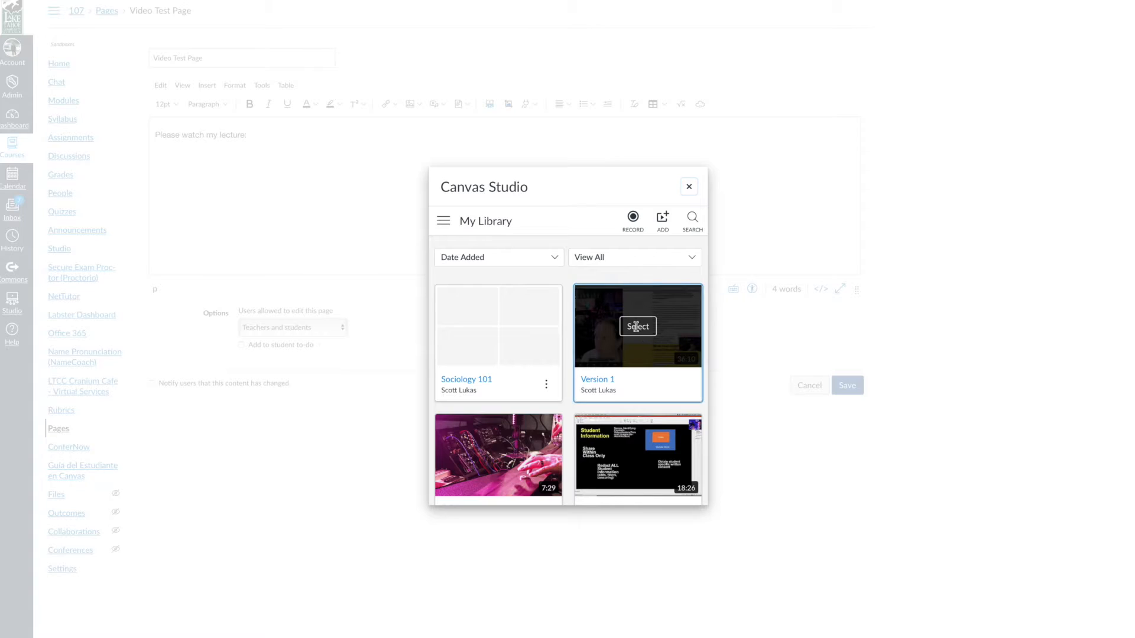
left_click(689, 490)
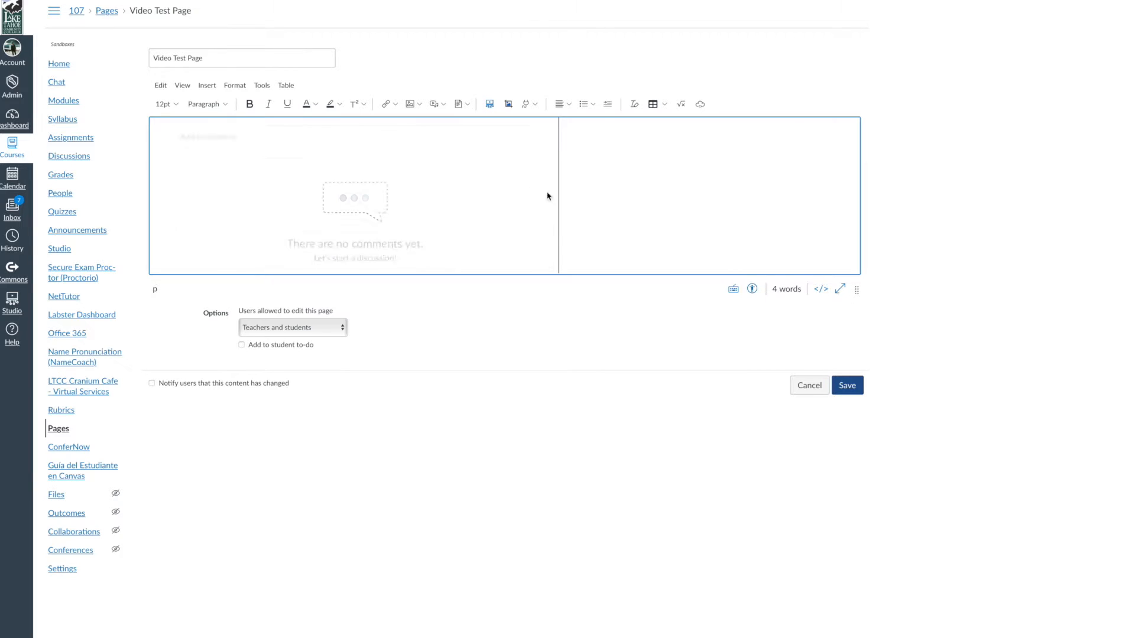
left_click(844, 387)
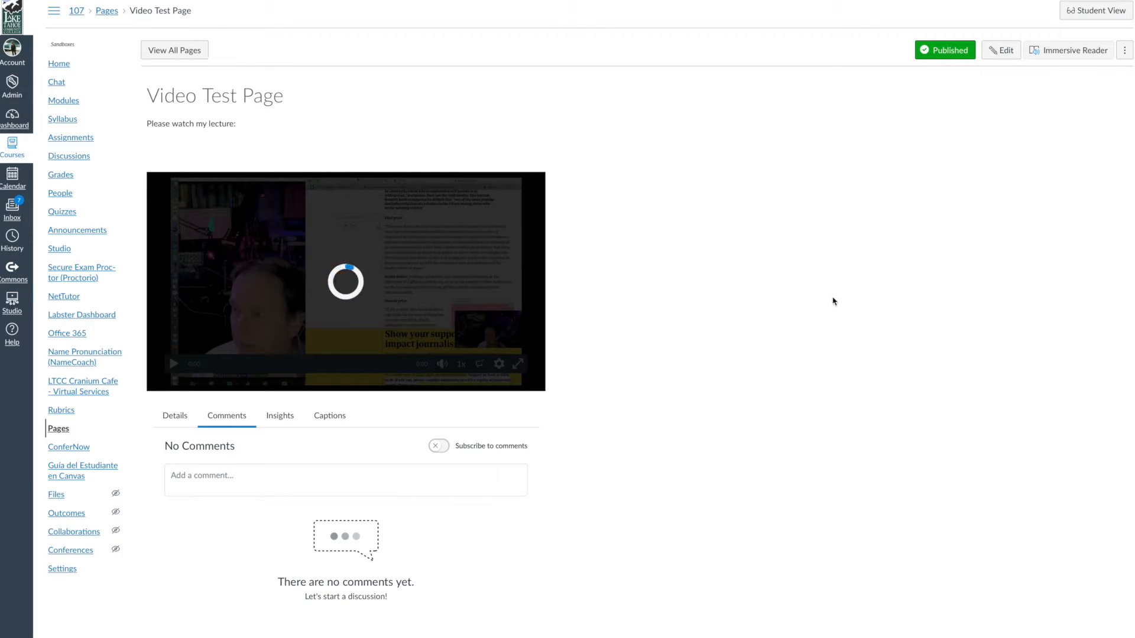
- Reopen the page for editing and delete the embedded Version 1 video
left_click(1004, 52)
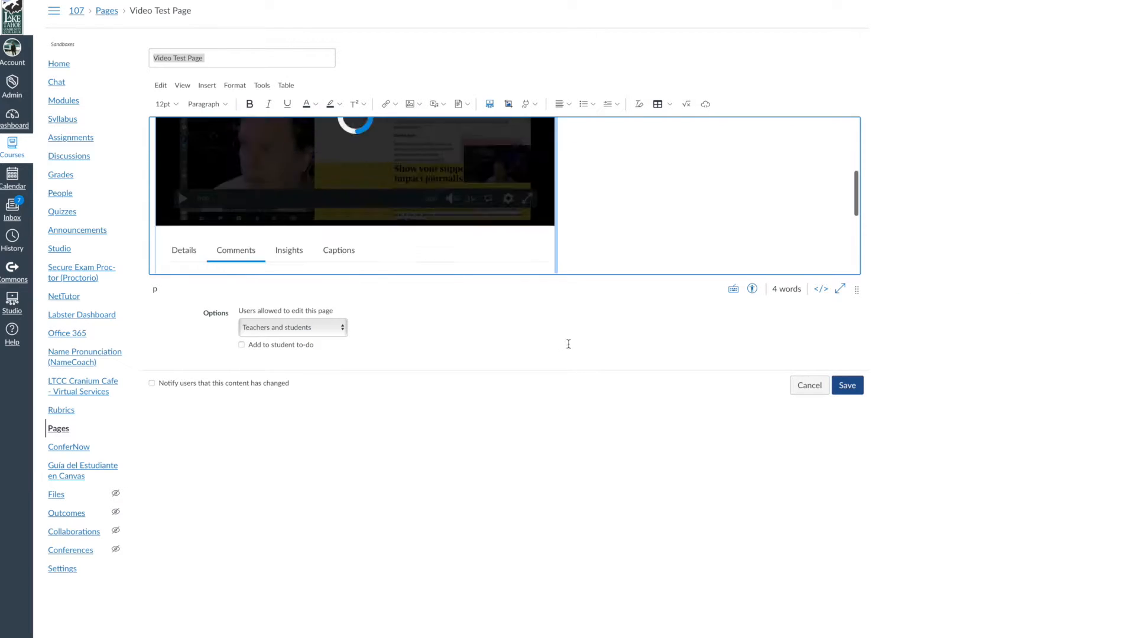
key("BackSpace")
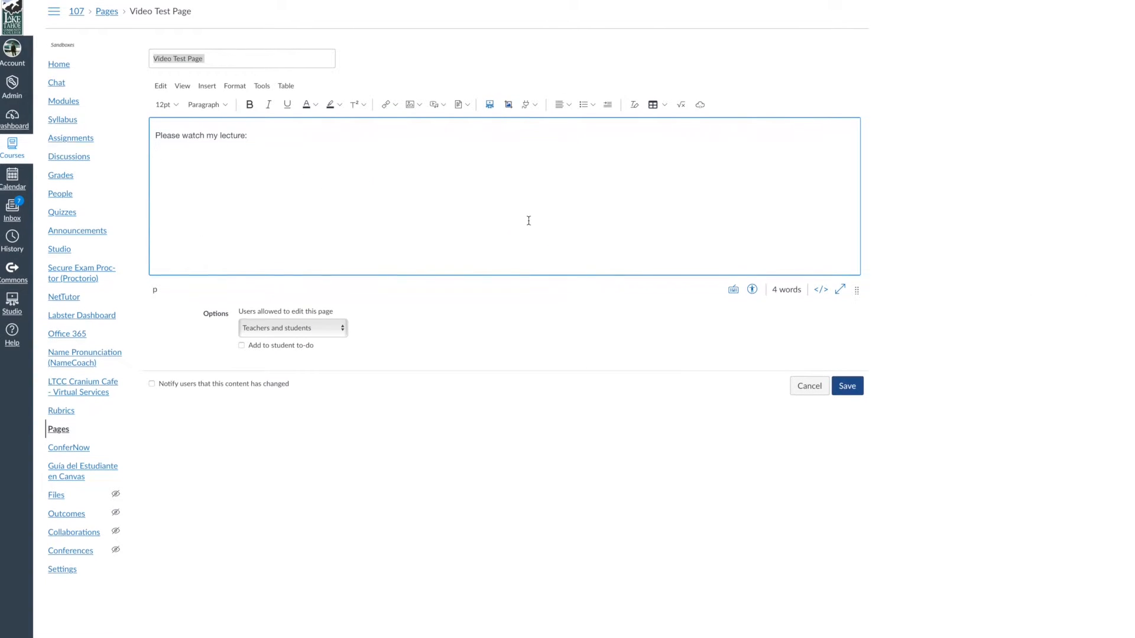
left_click(262, 85)
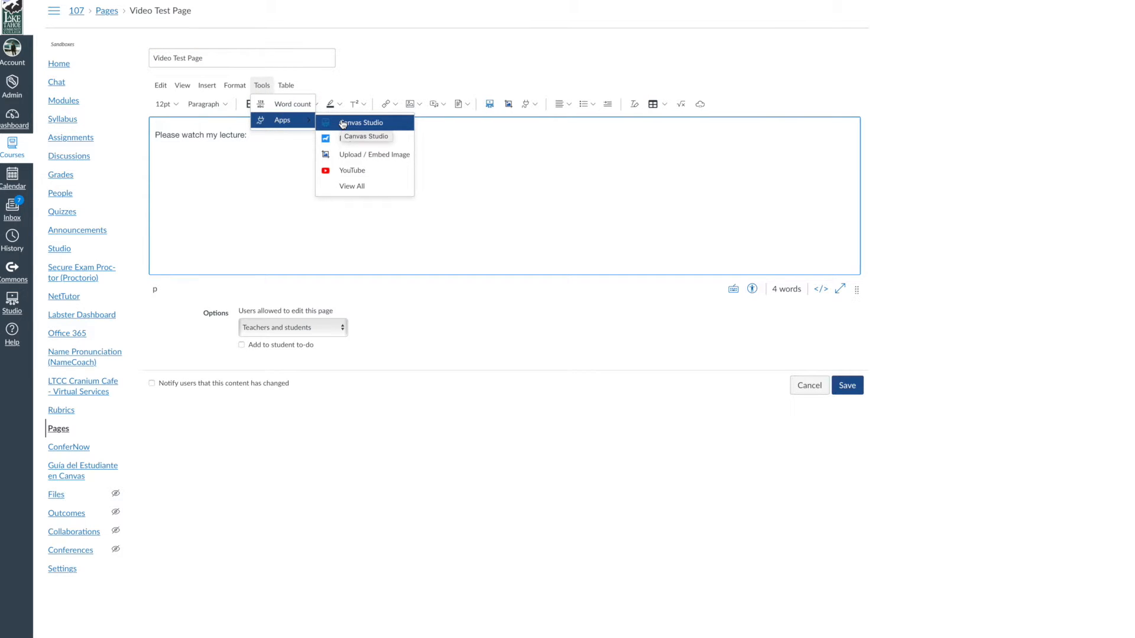
left_click(652, 178)
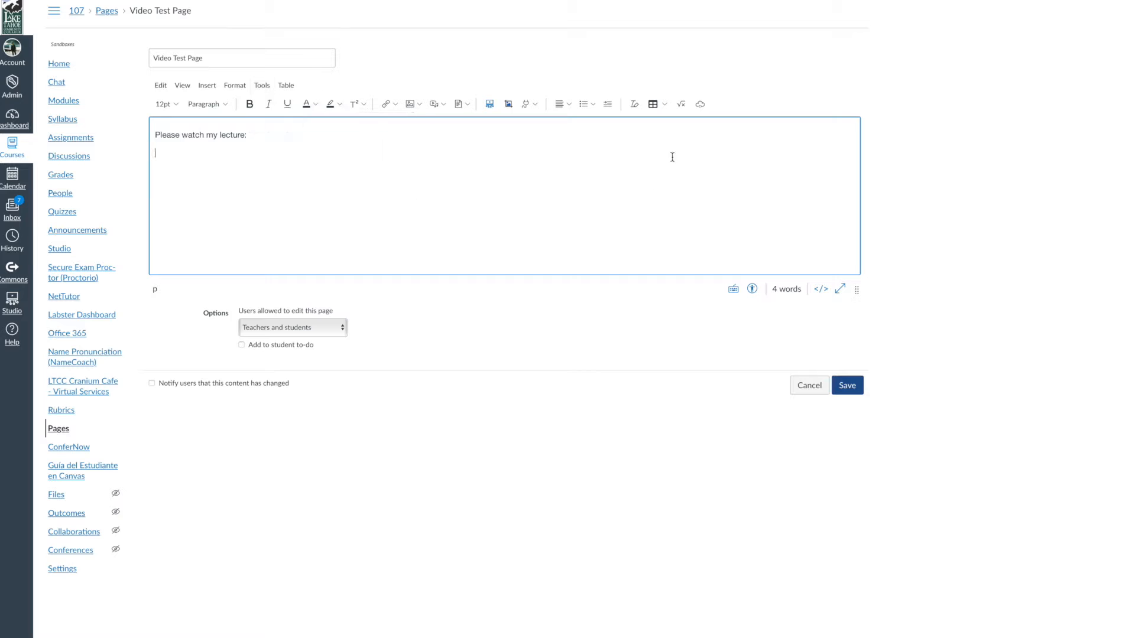
- Embed the ferpa video below the lecture text using its copied 560px by 320px iframe code, and save the page
left_click(700, 104)
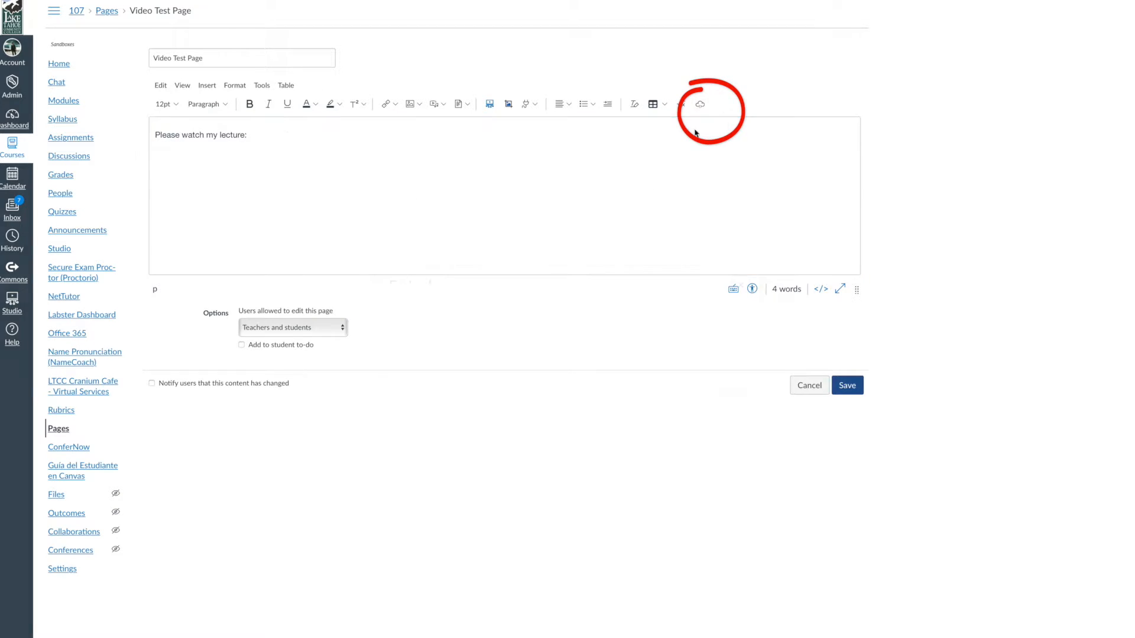
left_click(422, 346)
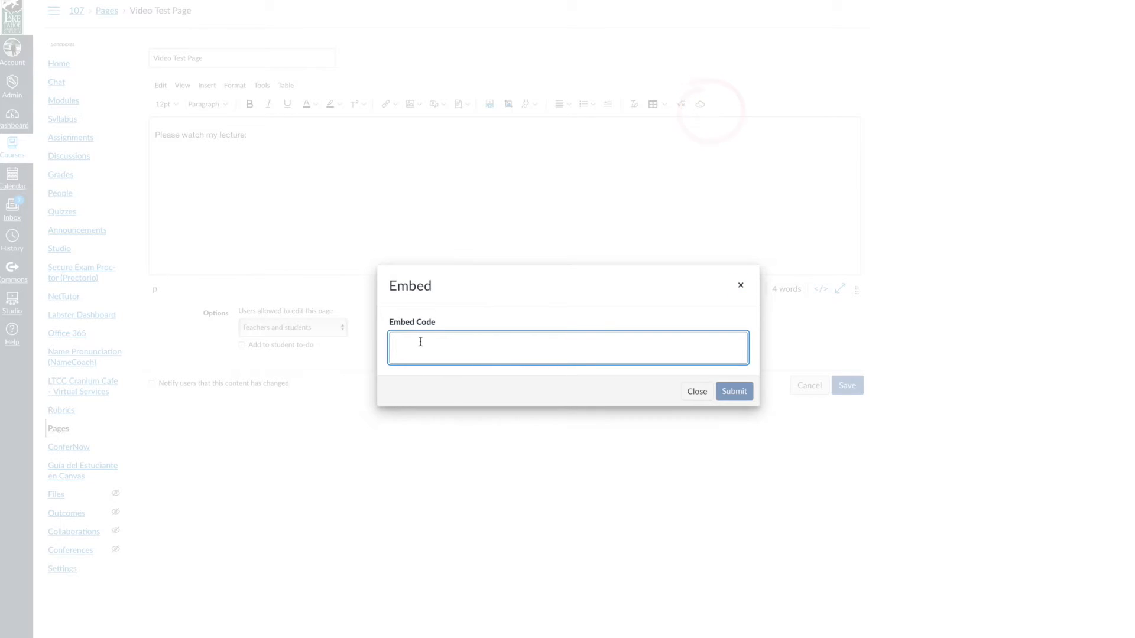
type("<iframe width=\"560px\" height=\"320px\" allowfullscreen=\"true\" src=\"https://laketahoecc.instructuremedia.com/embed/44e93a9f-a731-49f2-841b-5d21f29f9eff\" frameborder=\"0\"></iframe>")
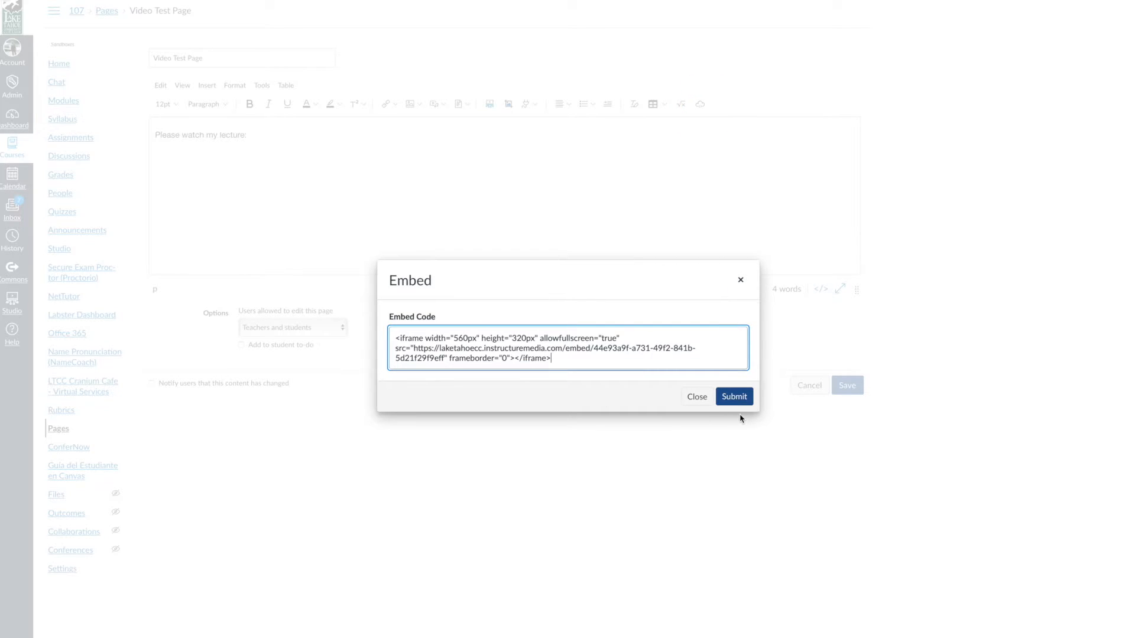
left_click(734, 396)
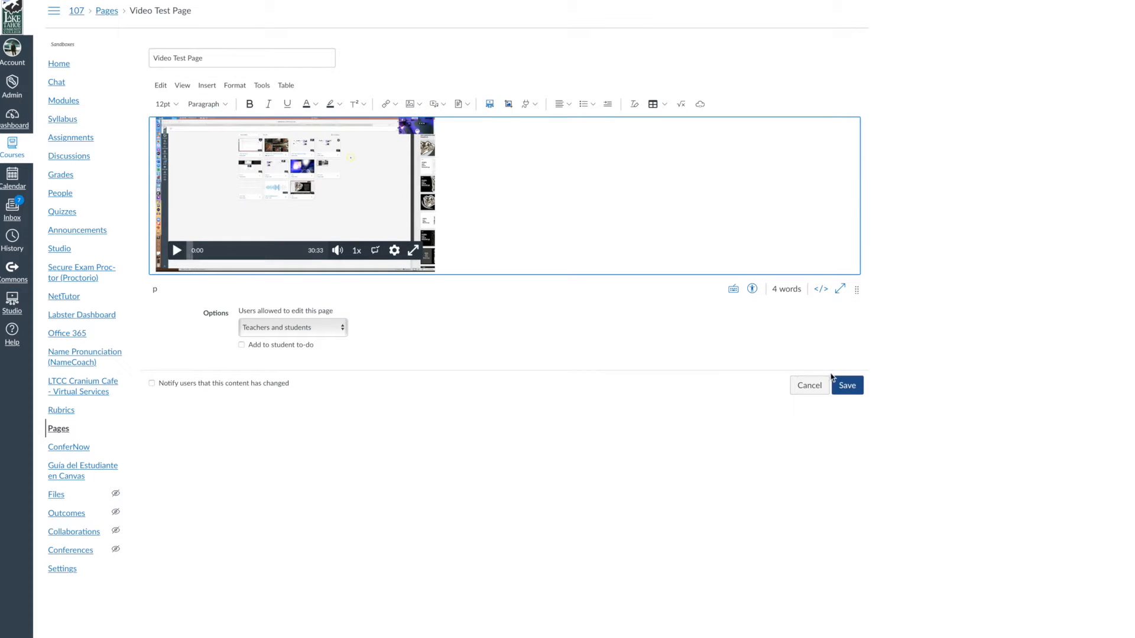
left_click(847, 386)
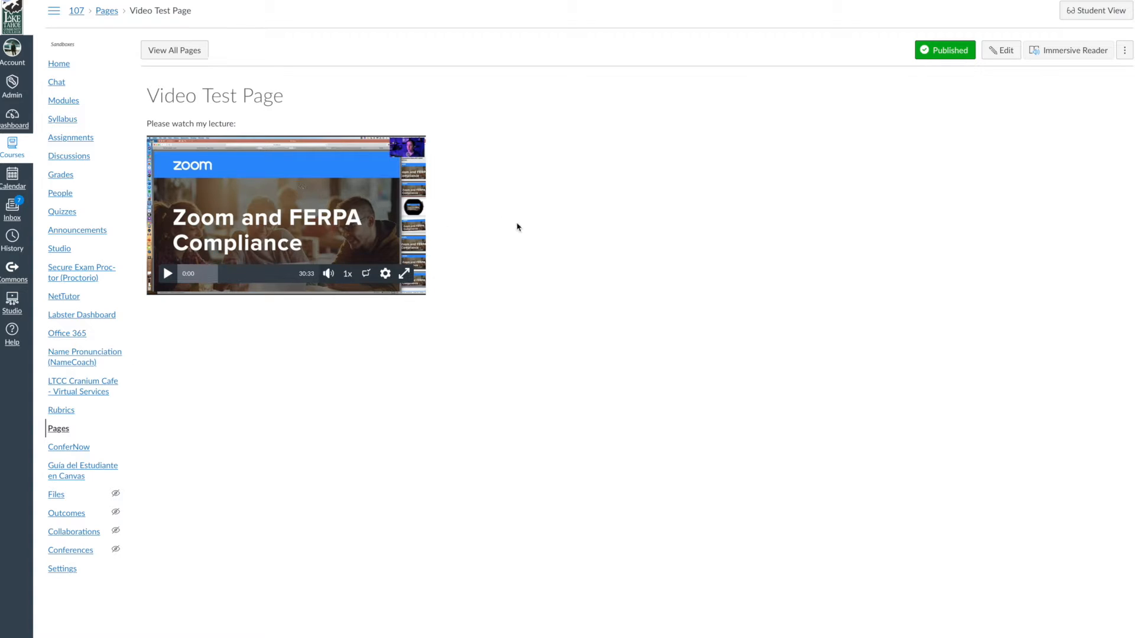
- Reopen the page for editing and delete the embedded ferpa video
left_click(1002, 51)
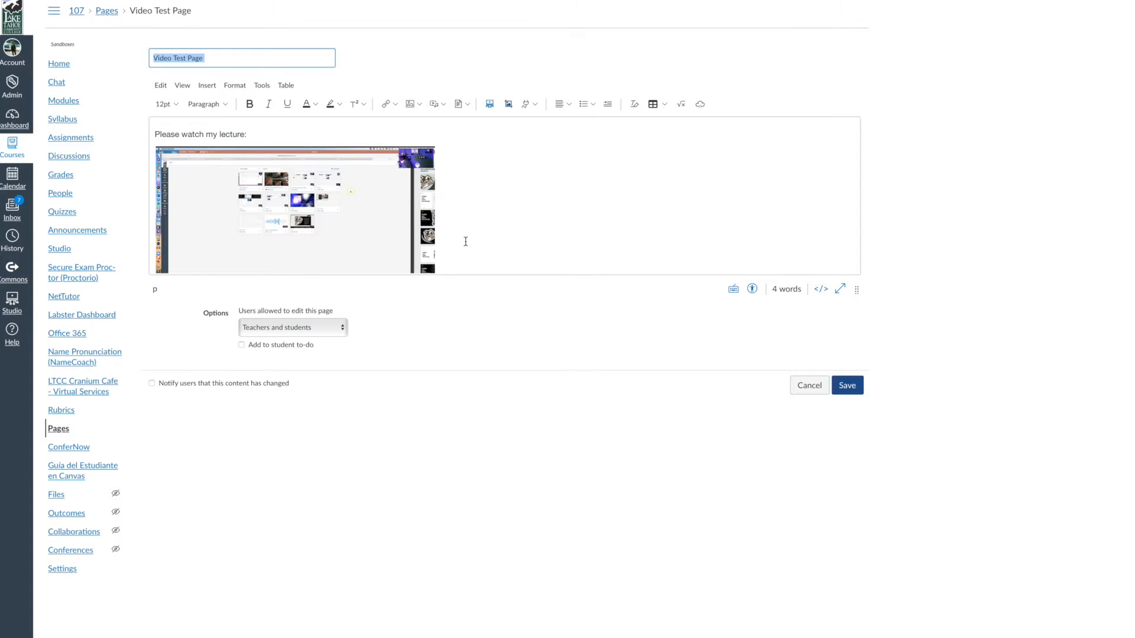
left_click(220, 207)
key("BackSpace")
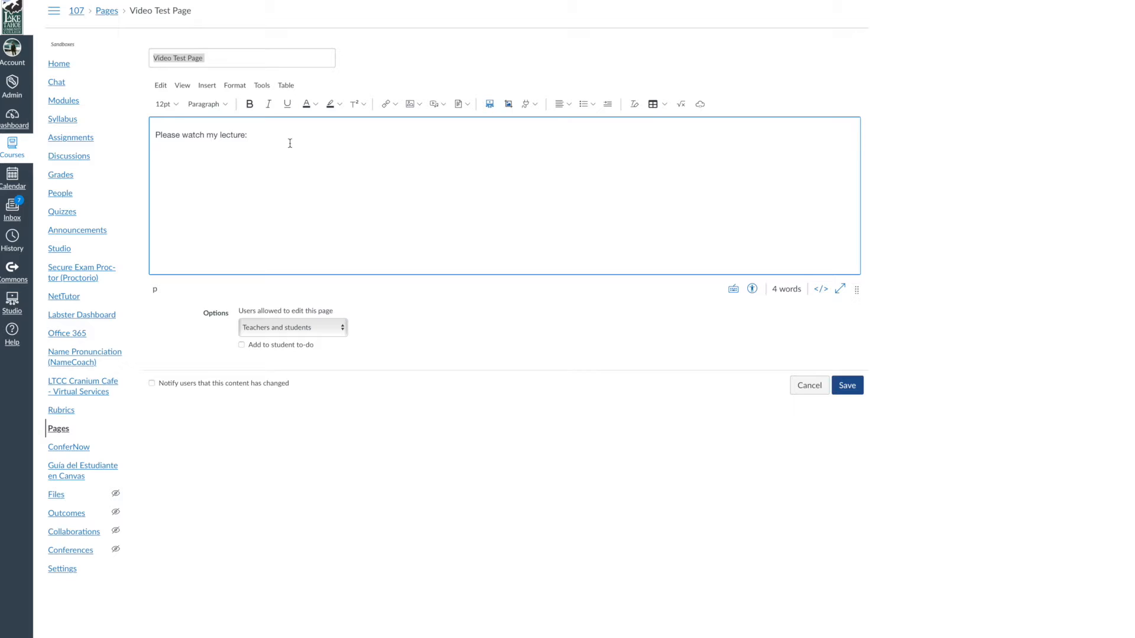
- Embed the Version 1 video from Canvas Studio with comments allowed and the download option displayed, and save the page
left_click(262, 86)
mouse_move(284, 124)
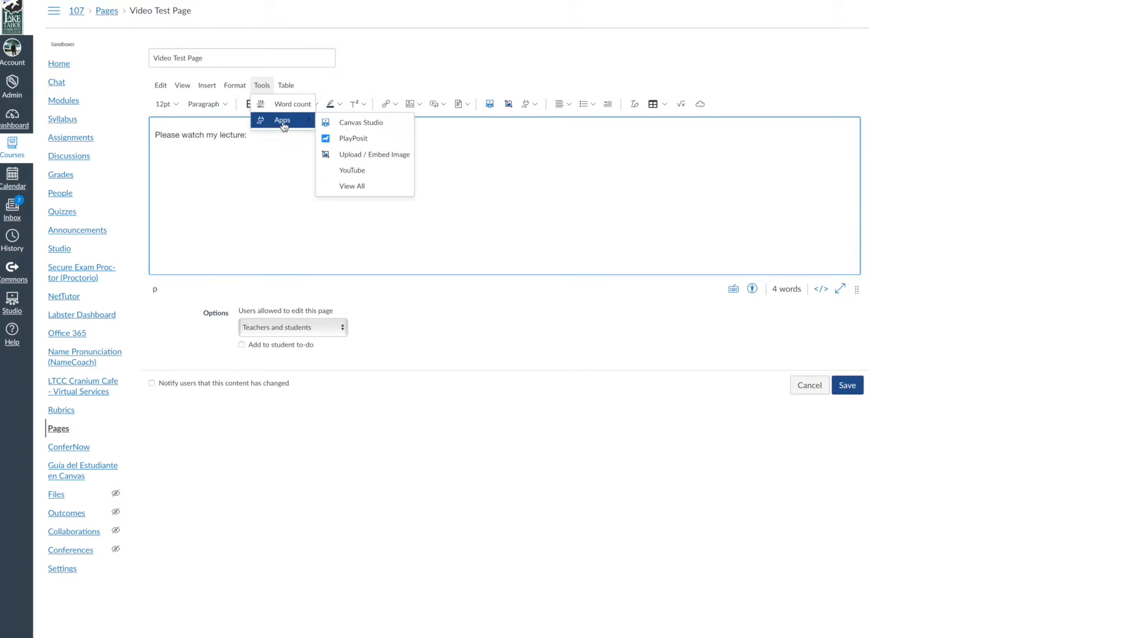
left_click(358, 124)
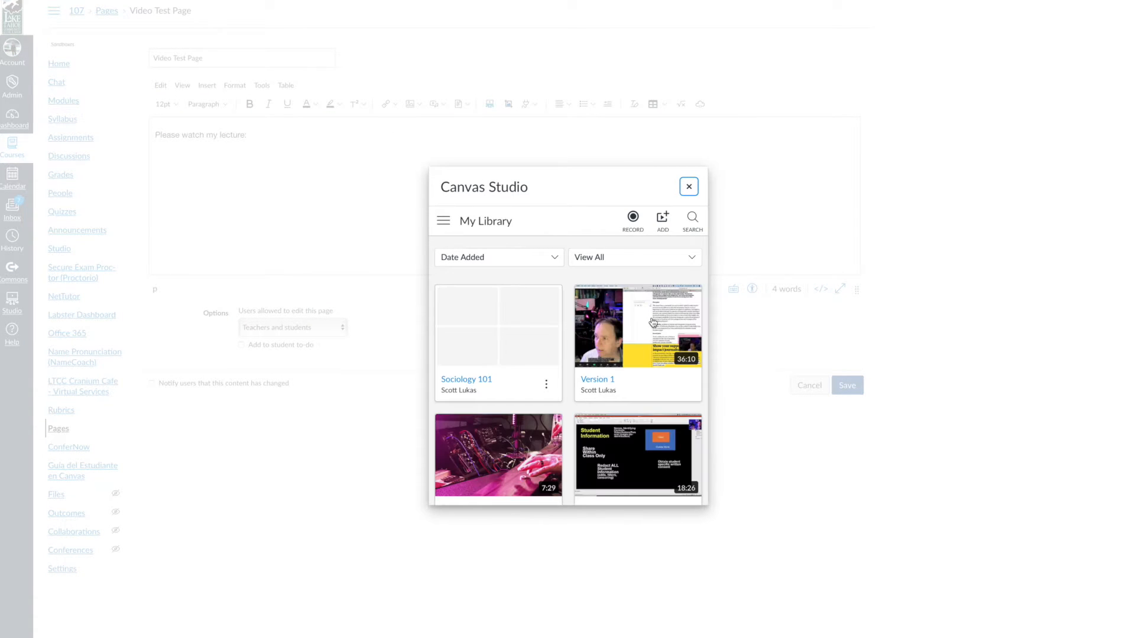
left_click(647, 326)
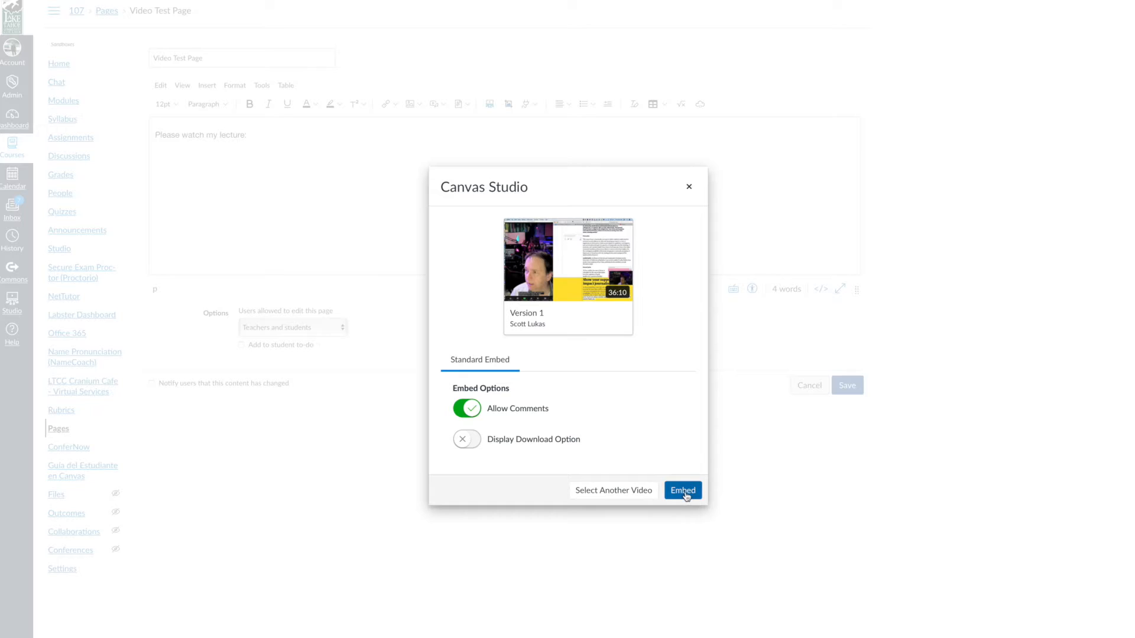
left_click(472, 442)
left_click(686, 493)
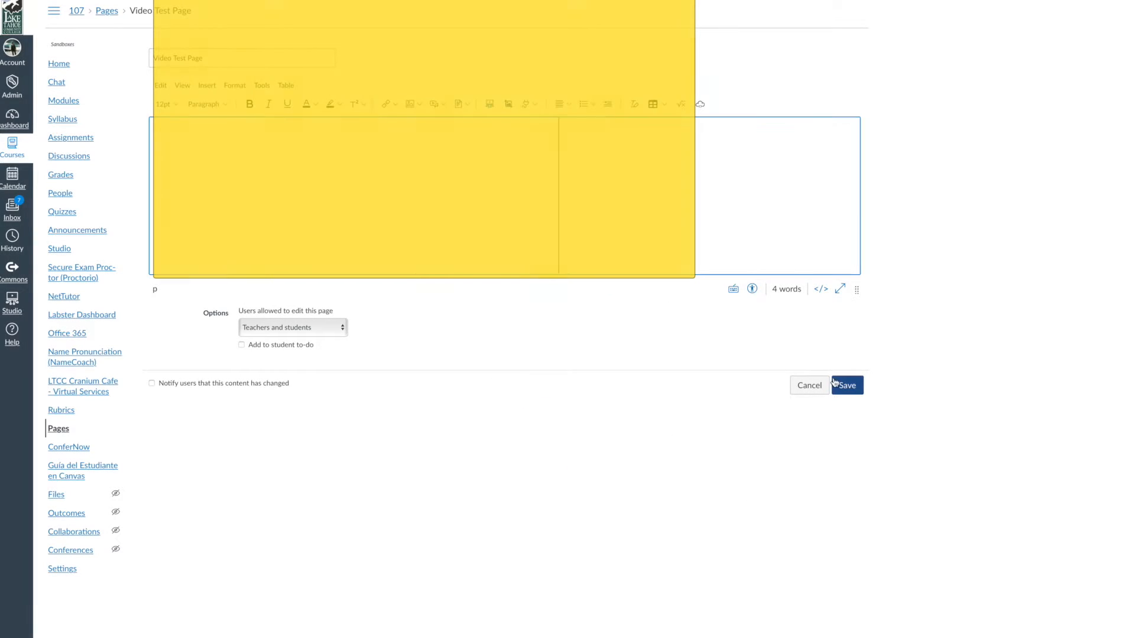
left_click(846, 385)
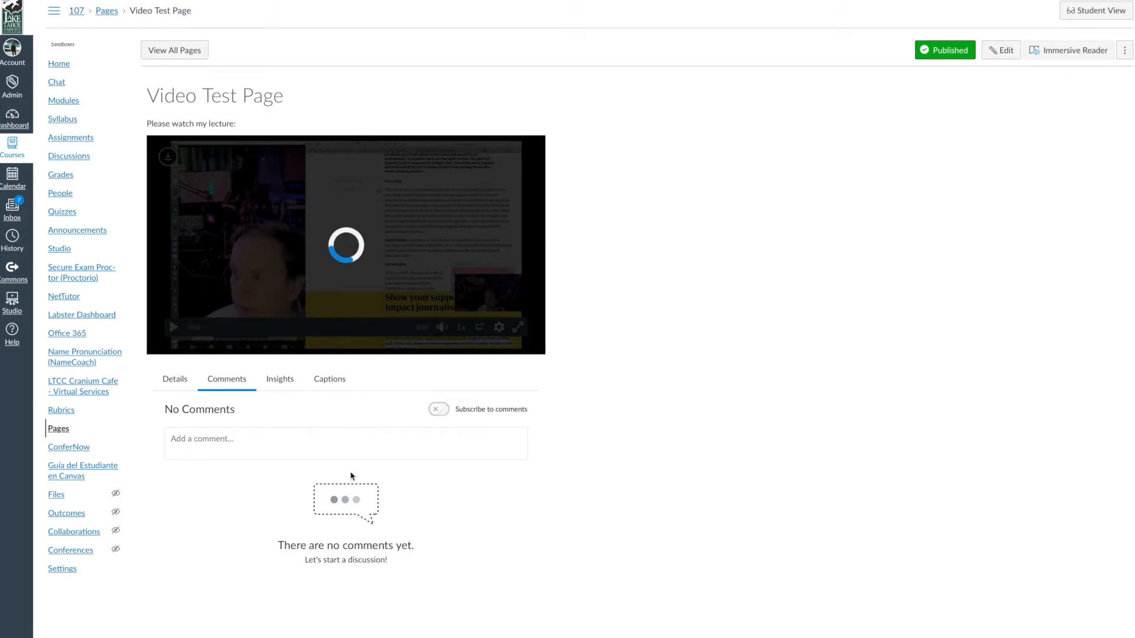
- Post the comment "Test" at 0:00 on the embedded video and seek forward on its timeline
left_click(219, 443)
type("Test")
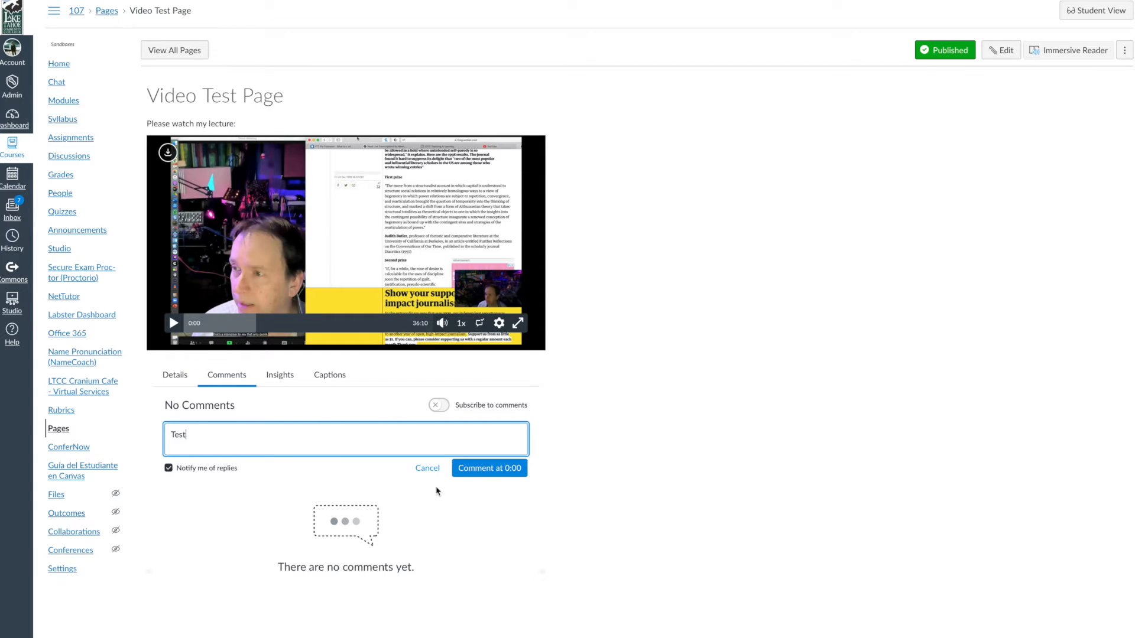
left_click(490, 468)
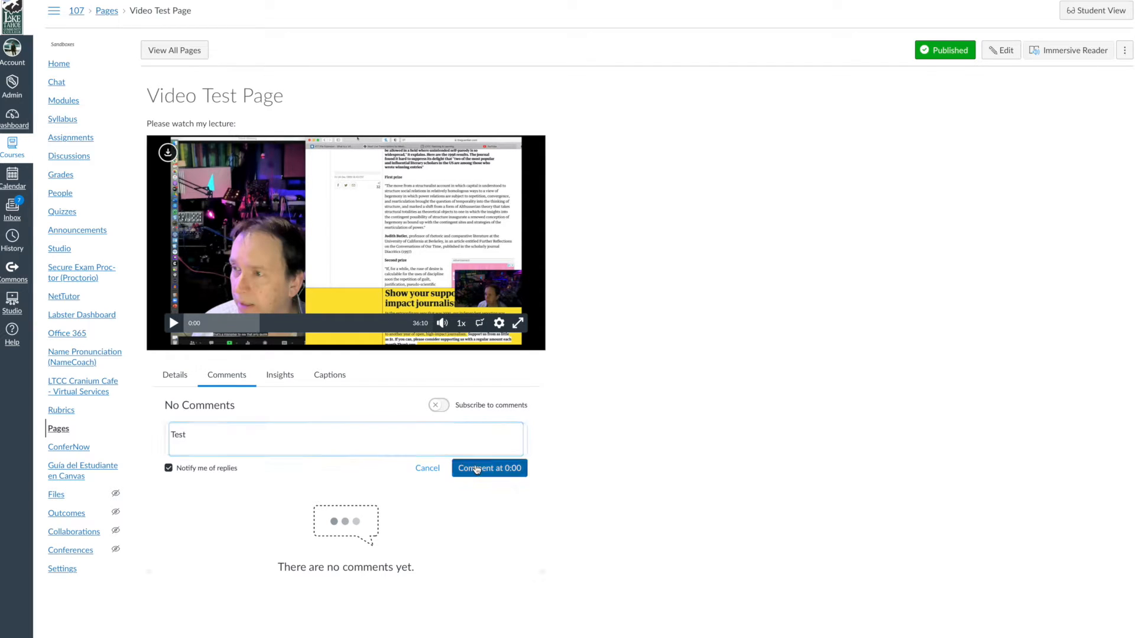
left_click(250, 327)
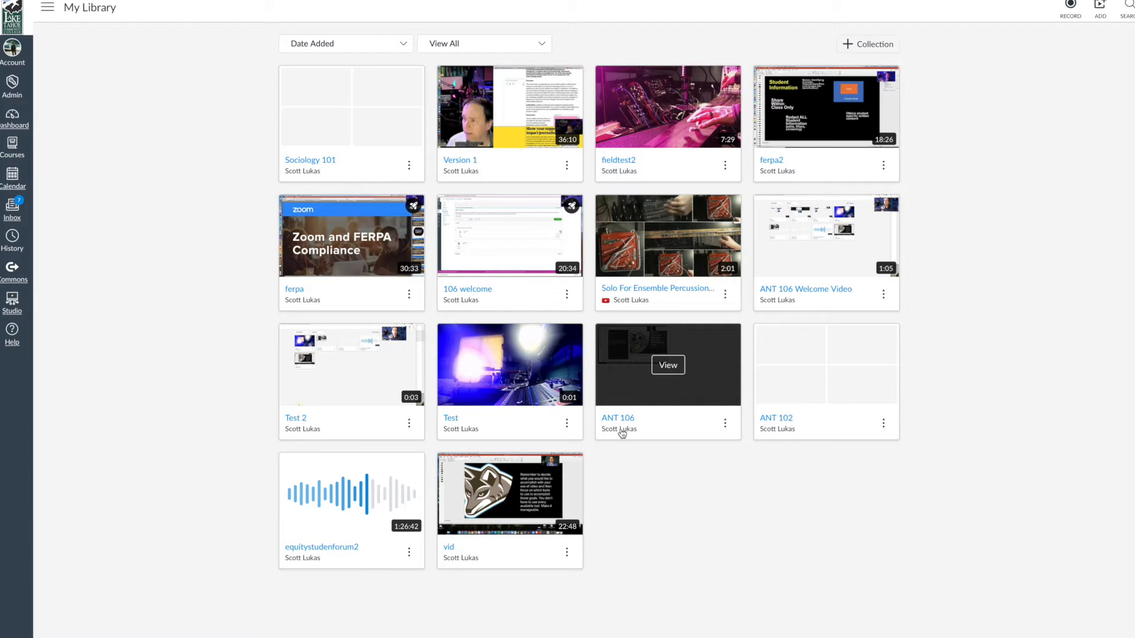
- Switch to YouTube Studio, open the channel content and examine the details of the Class Surveys (Teaching Talk 42 Excerpt) video
left_click(976, 0)
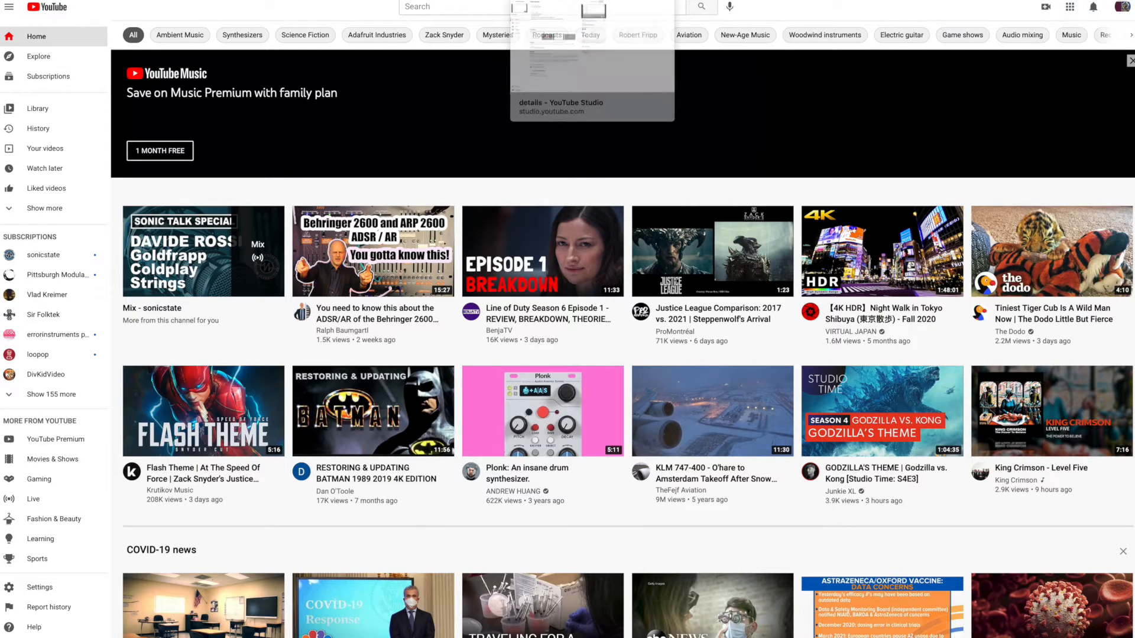
left_click(555, 0)
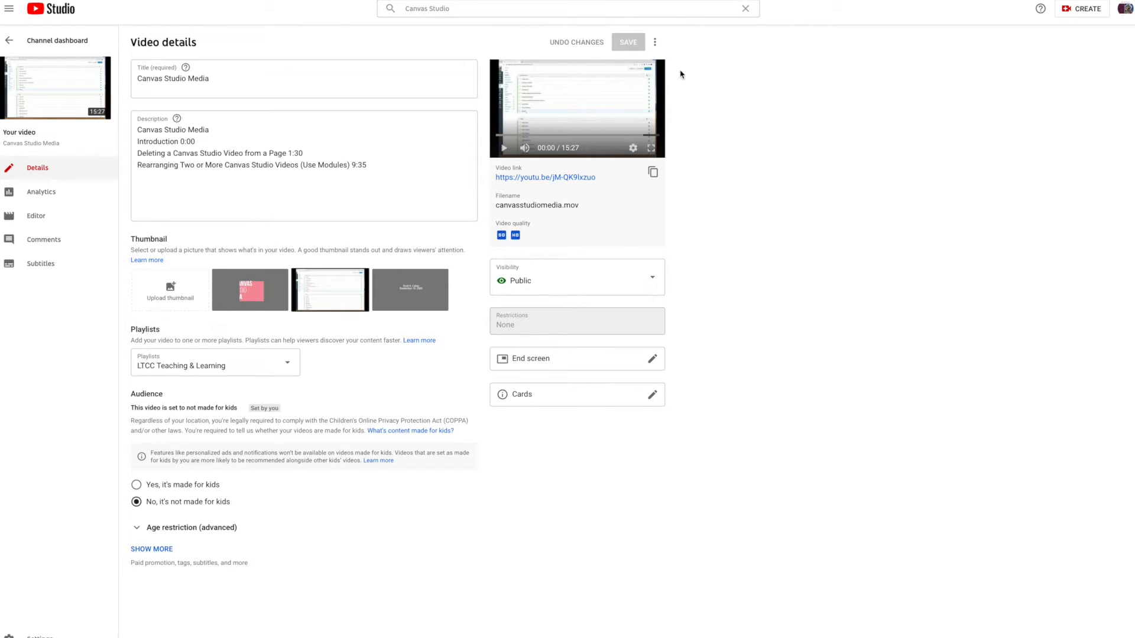
left_click(9, 41)
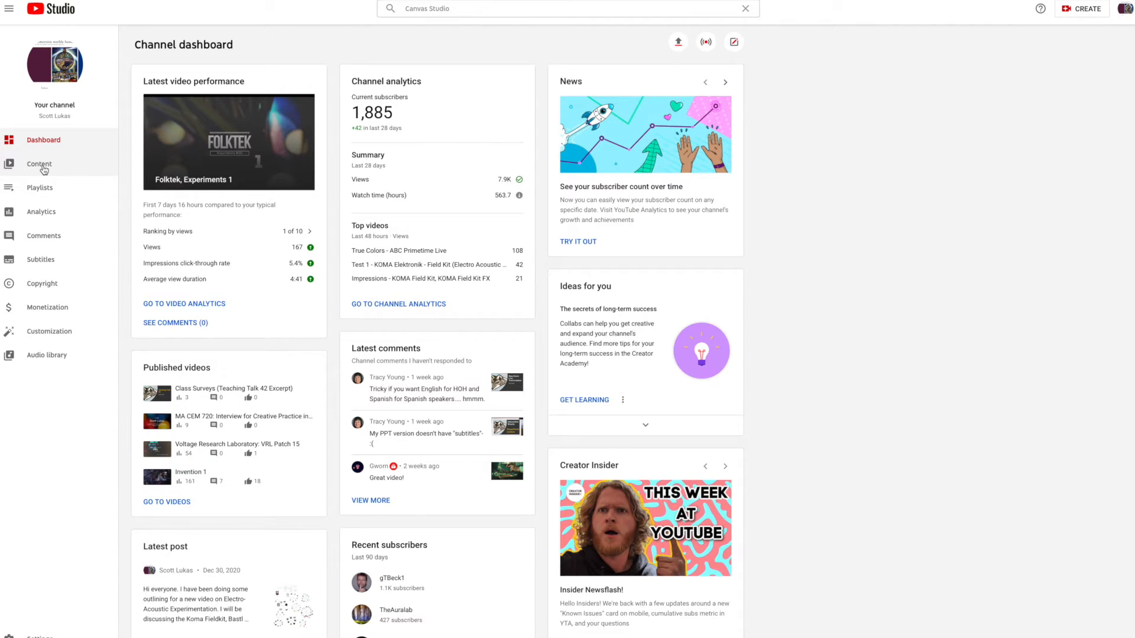
left_click(43, 171)
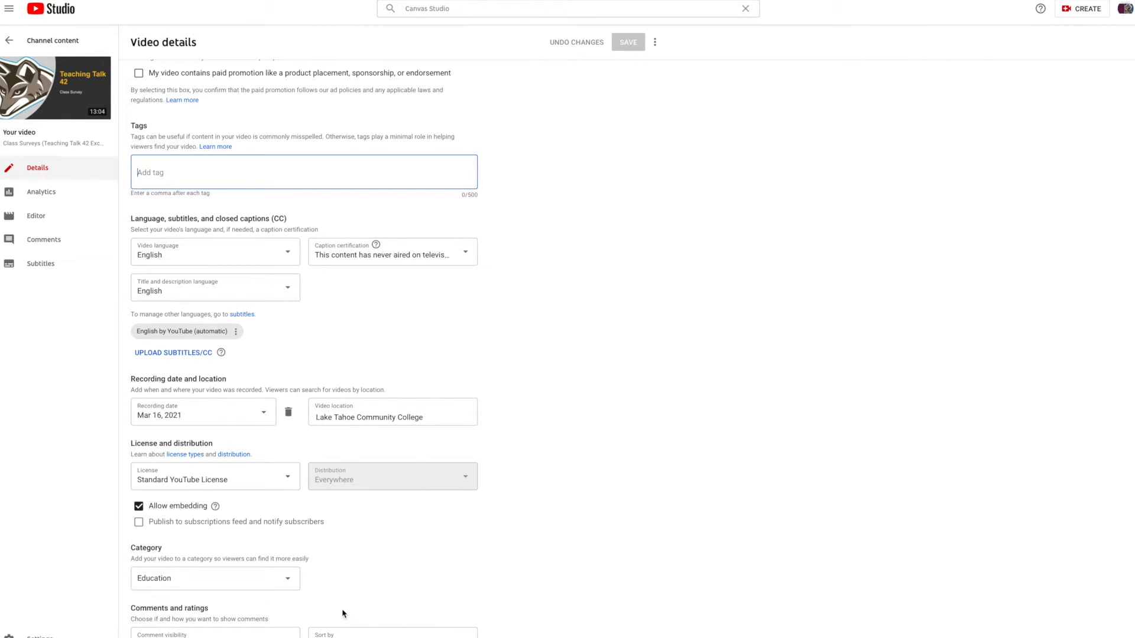
scroll(376, 553, "up", 10)
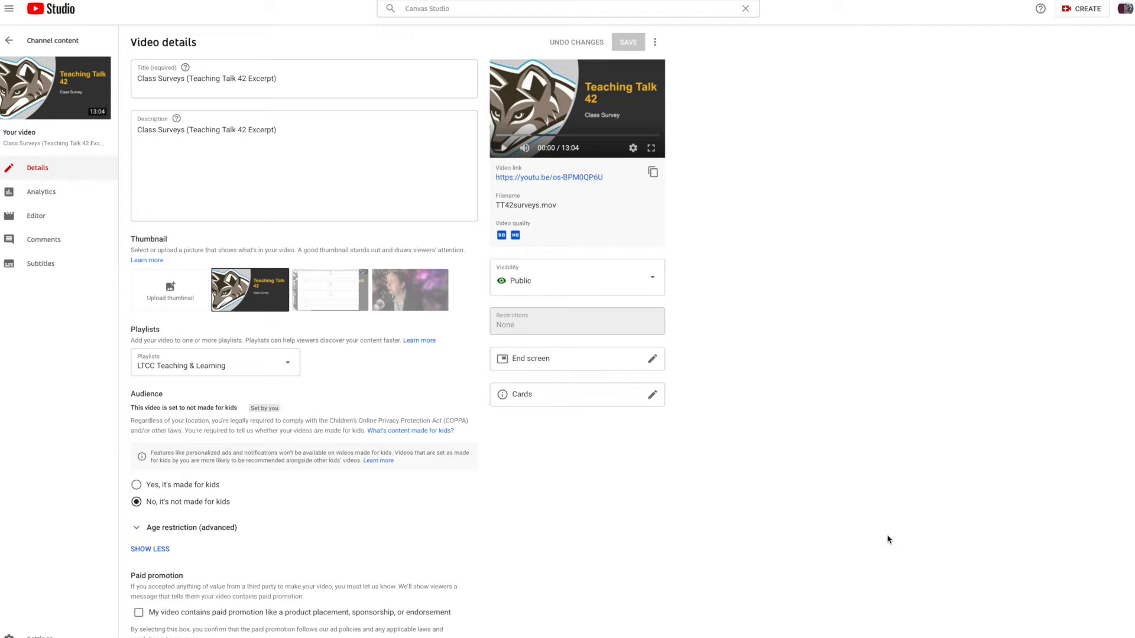
- Search the channel for "You", view the details of YouTube, the Basics (Time Index Below), and open the video on YouTube
left_click(435, 9)
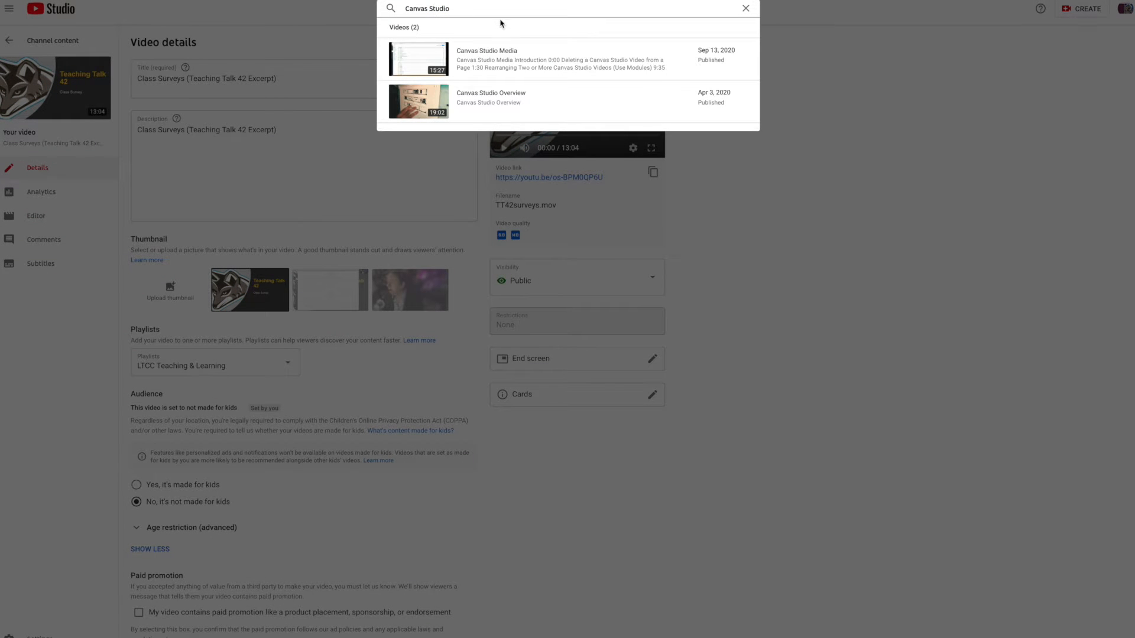
key("ctrl+a")
type("You")
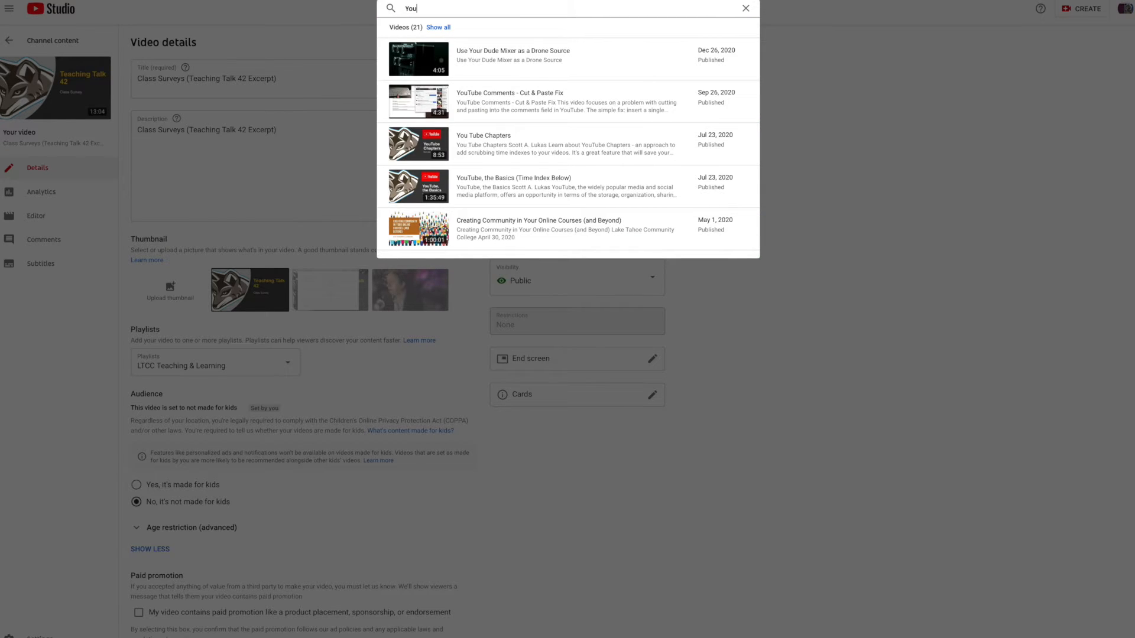
left_click(418, 183)
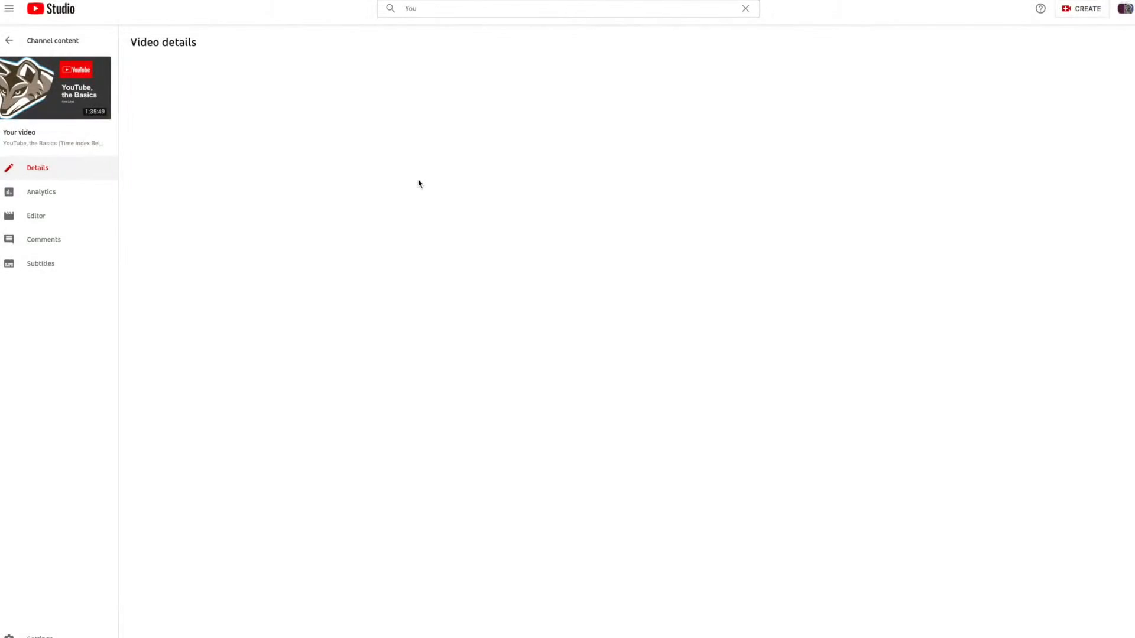
scroll(415, 249, "down", 5)
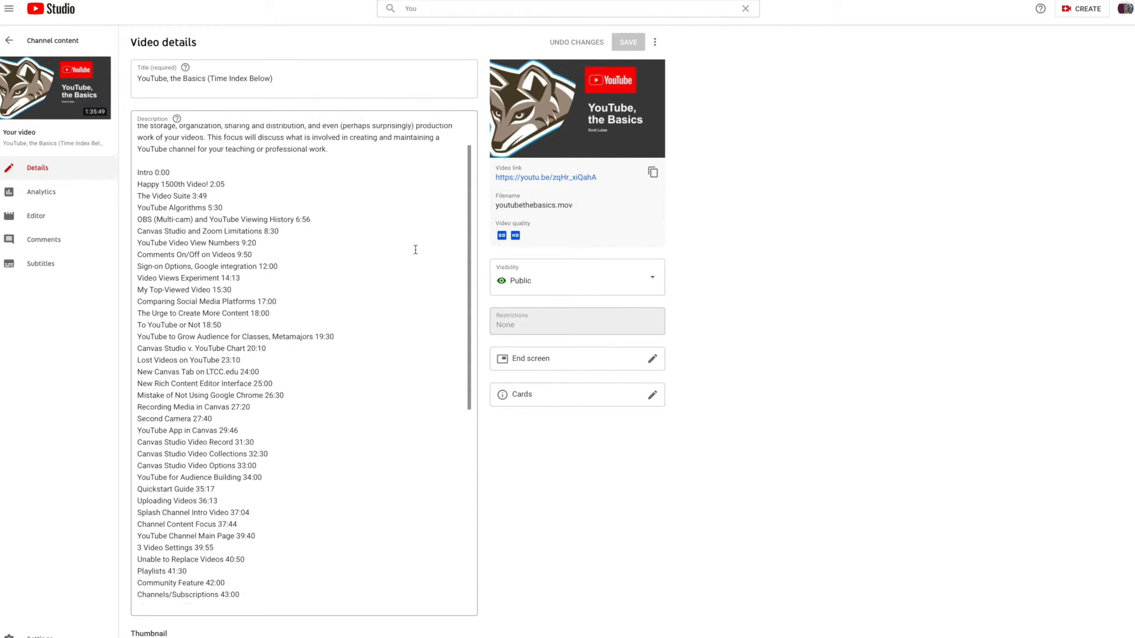
left_click(558, 178)
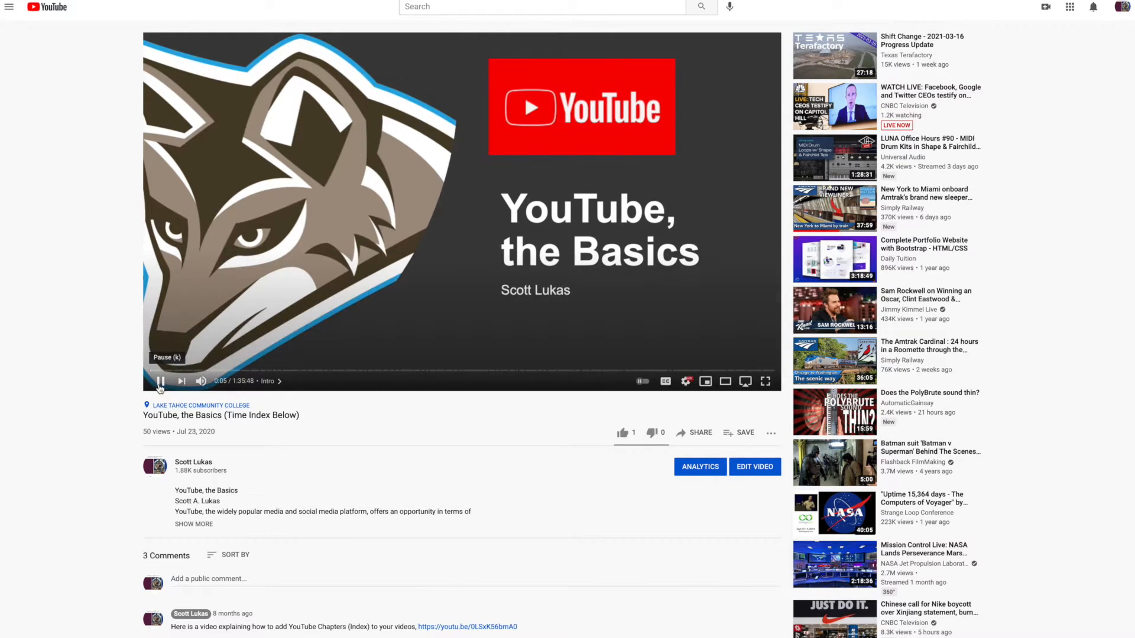
- Pause the YouTube, the Basics video and start a new video upload from the YouTube home page
left_click(160, 383)
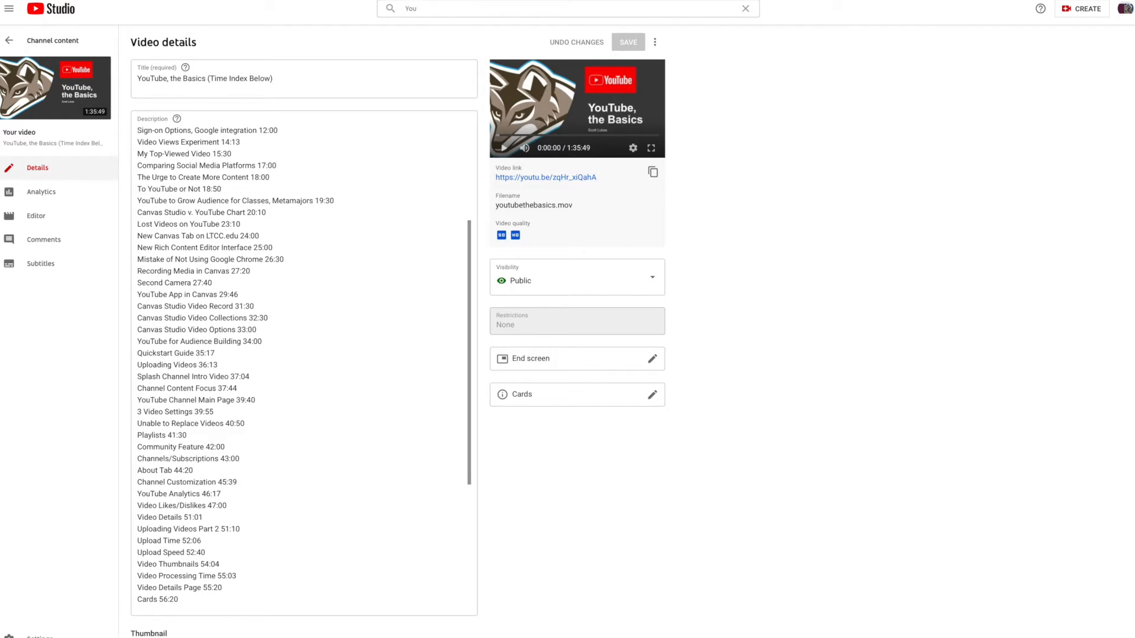
left_click(978, 0)
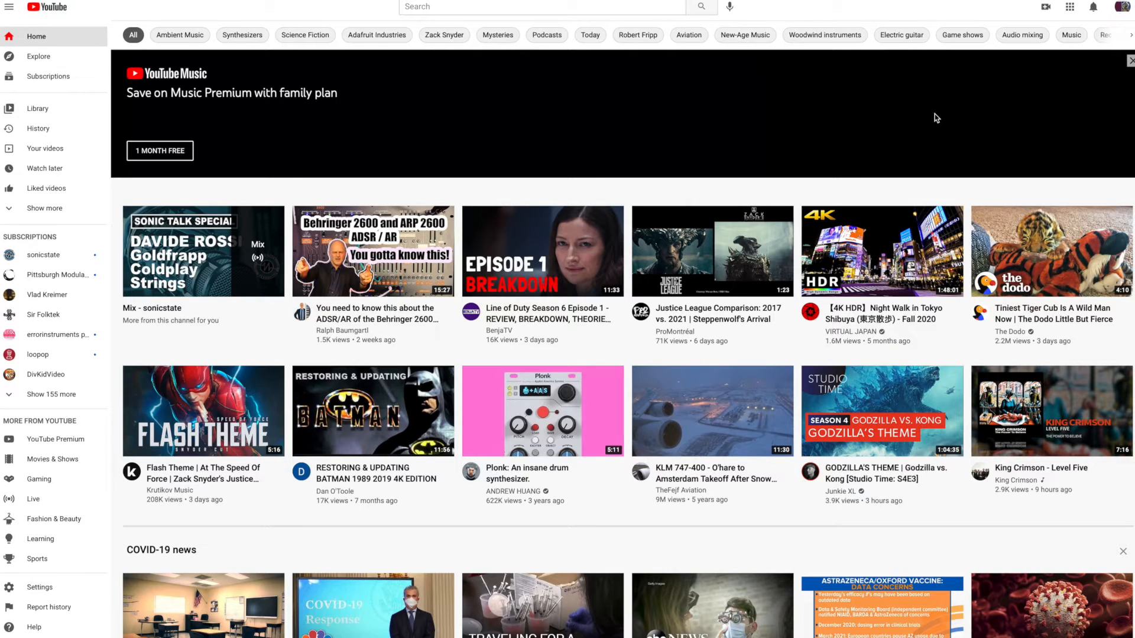
left_click(1046, 9)
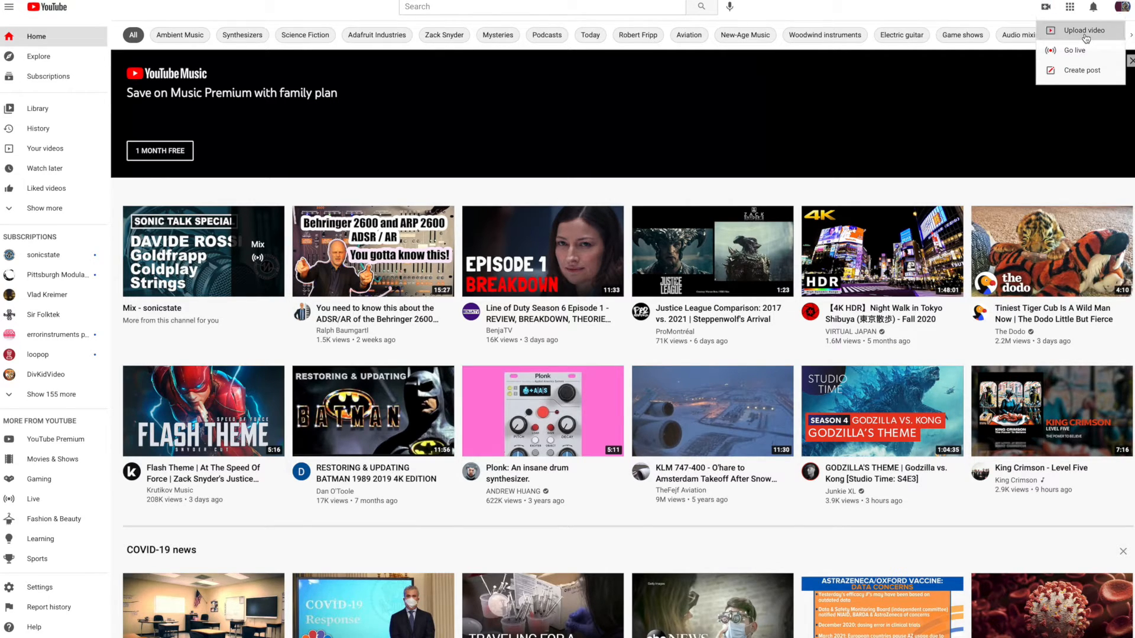
left_click(1086, 38)
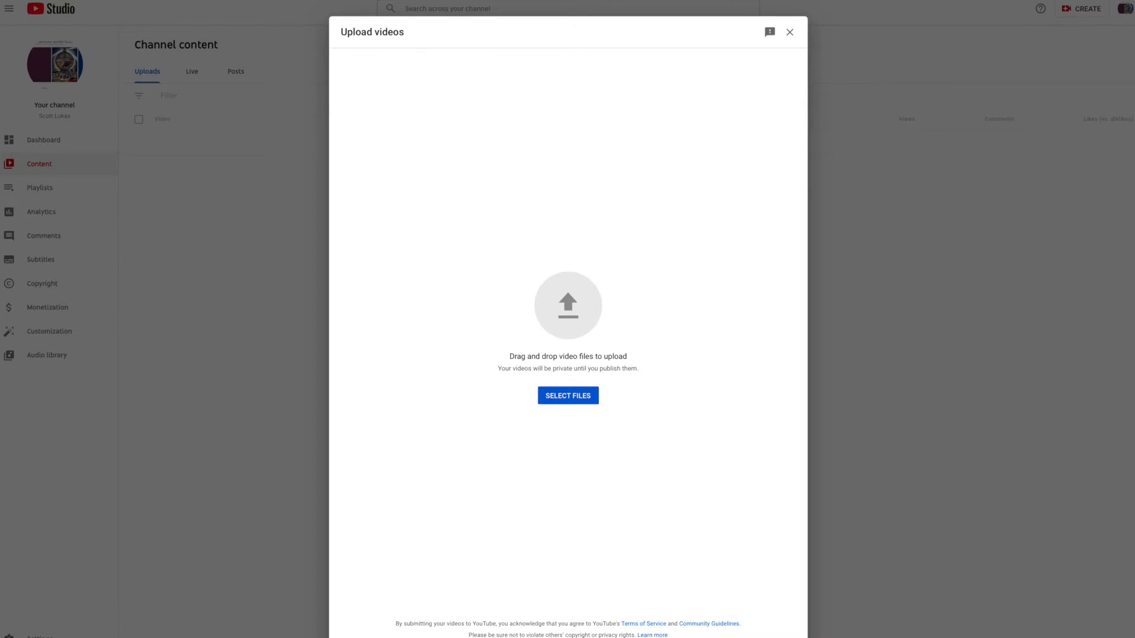
left_click_drag(0, 355, 51, 454)
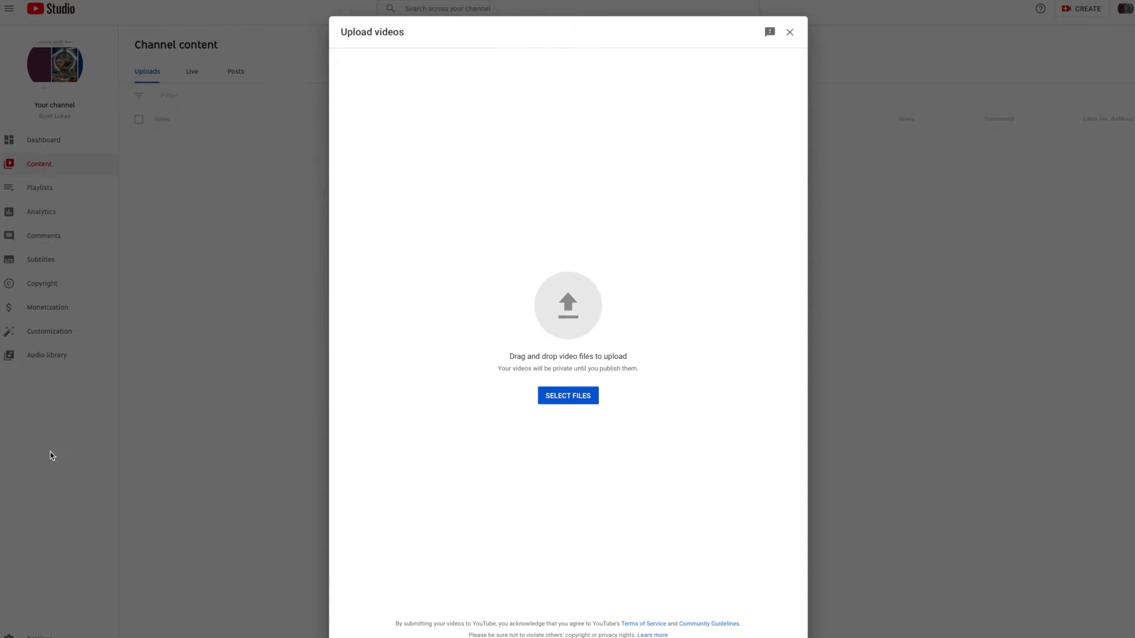
left_click(564, 401)
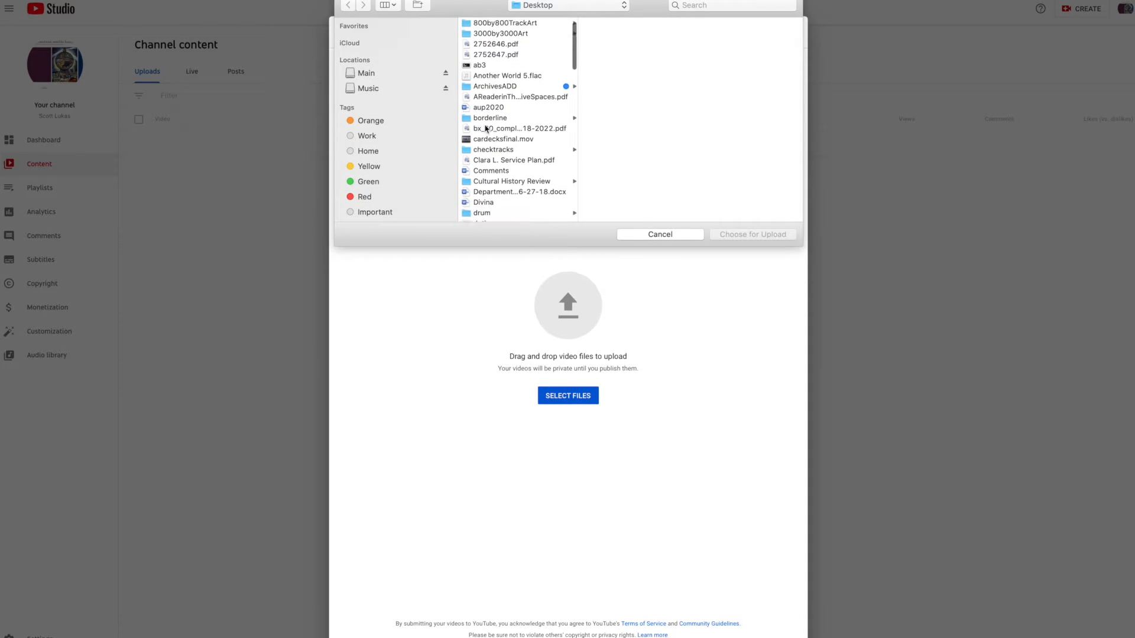
scroll(486, 128, "down", 5)
left_click(498, 116)
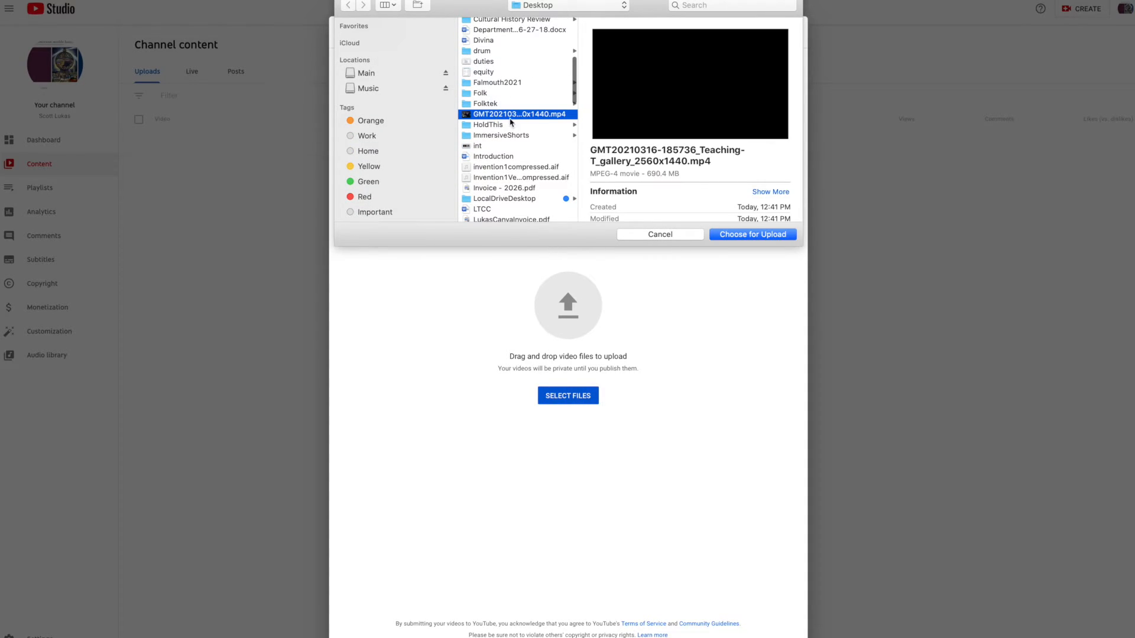
left_click(749, 236)
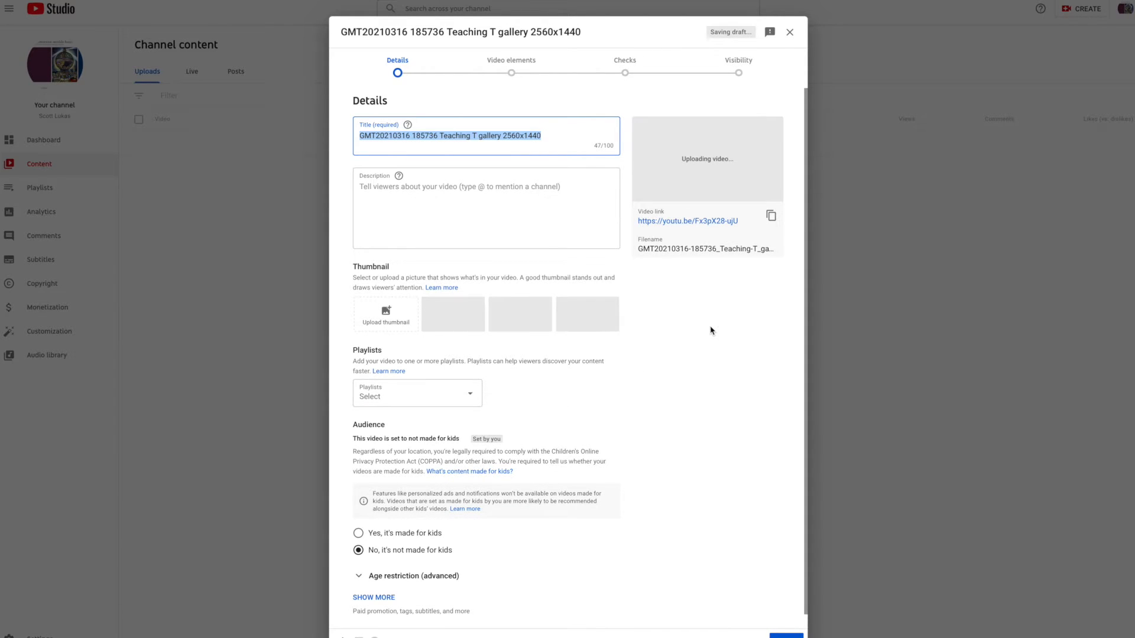
- Review the new upload's details and copyright checks, and close the upload dialog with the video kept as a draft
scroll(540, 257, "down", 1)
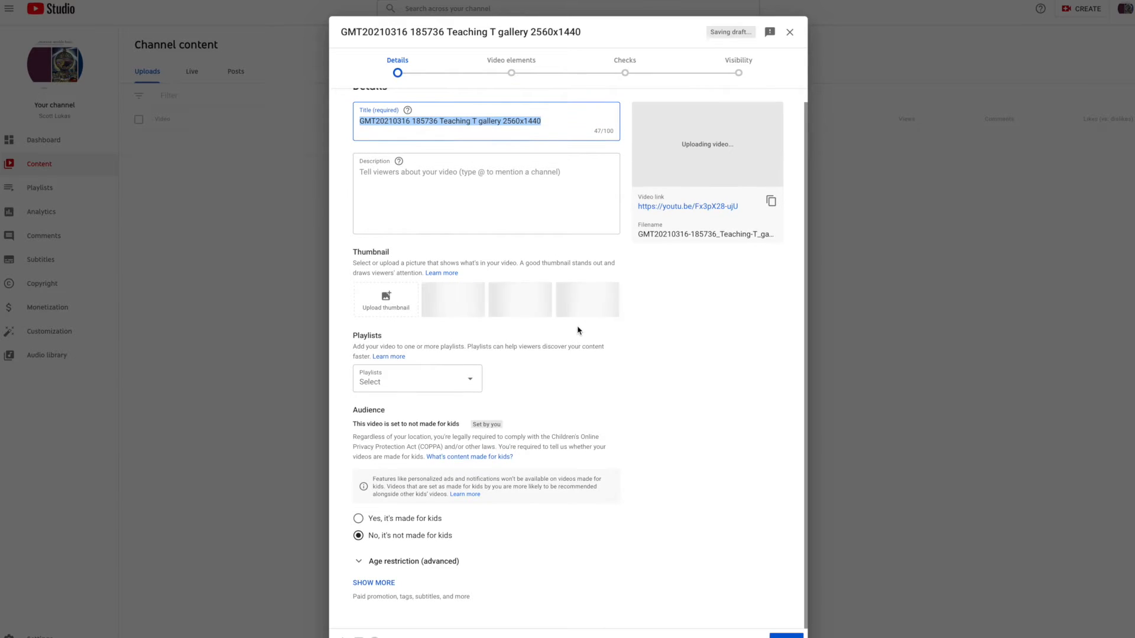
scroll(733, 317, "up", 1)
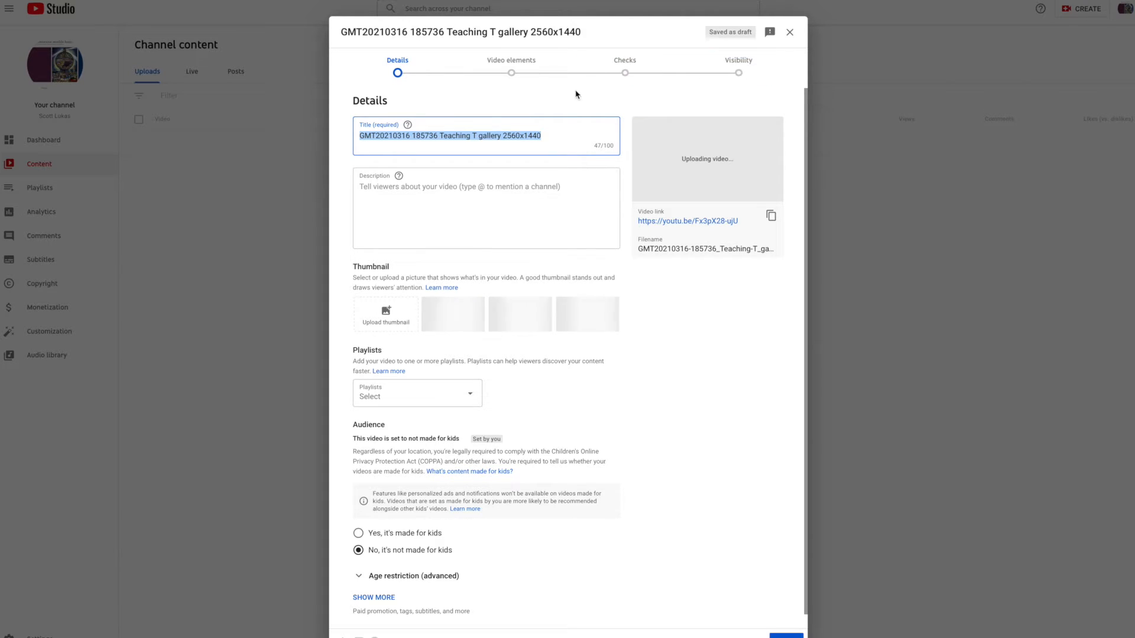
left_click(632, 74)
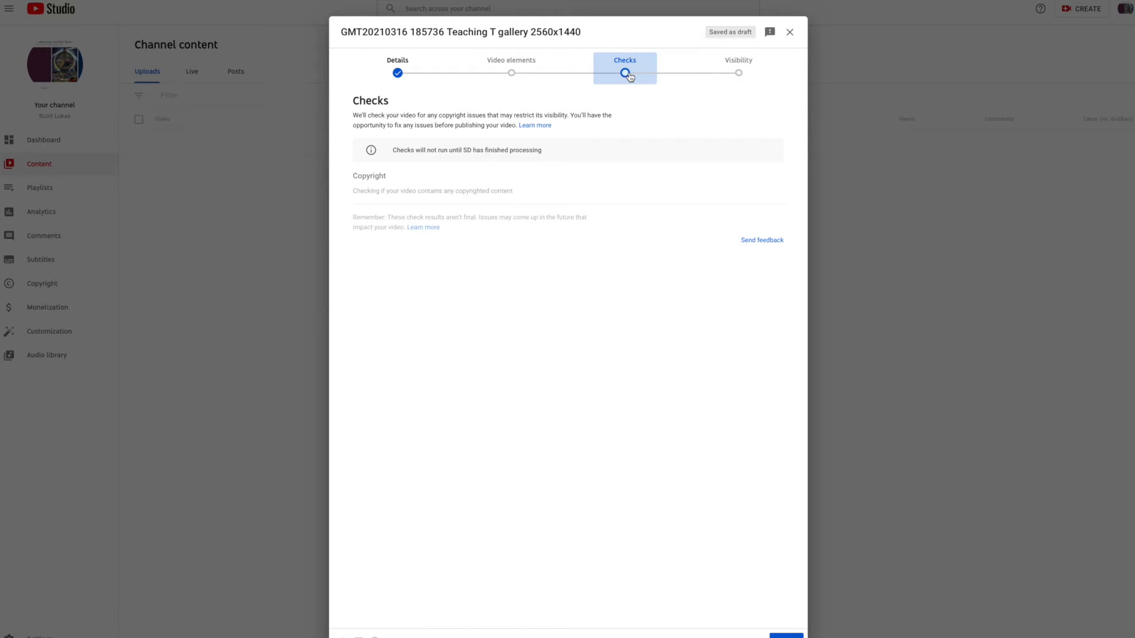
left_click(790, 32)
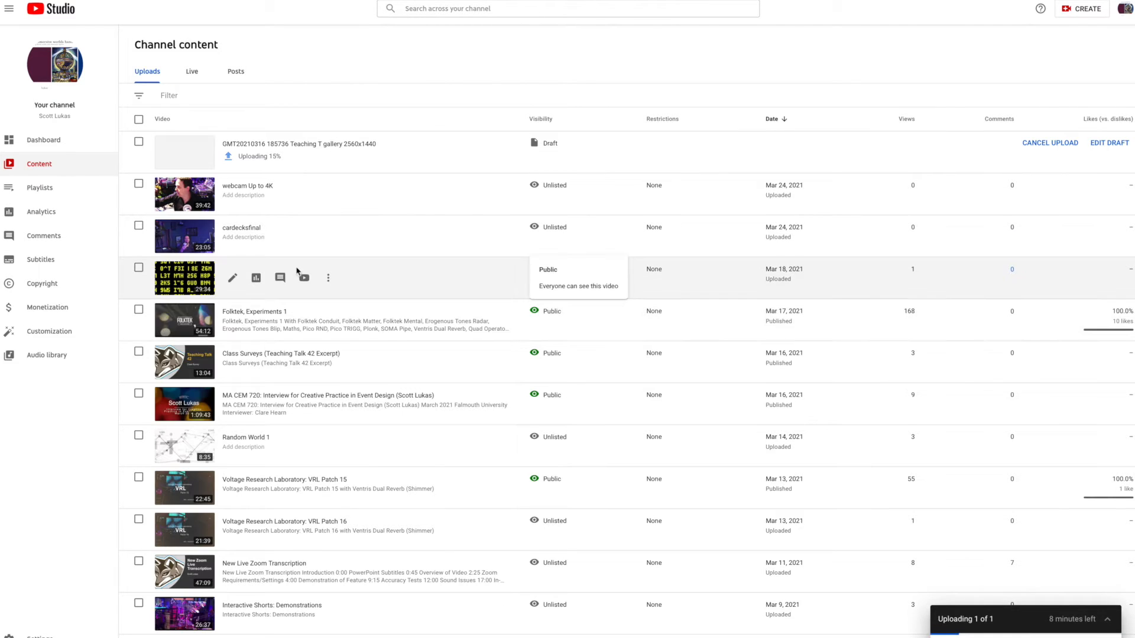
left_click(177, 239)
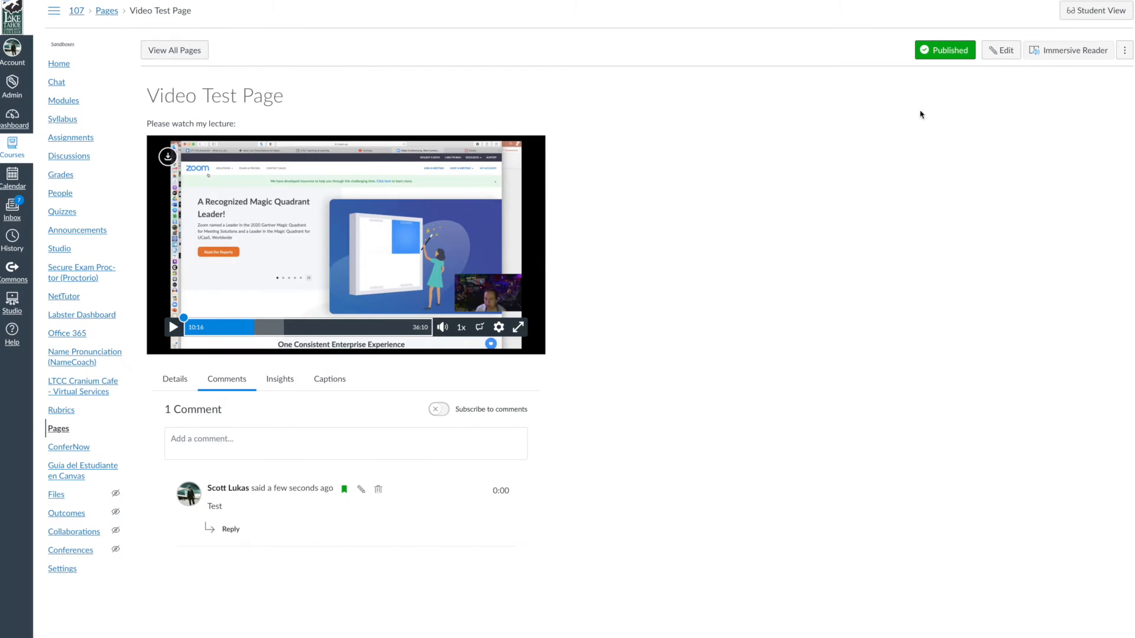
left_click(1001, 50)
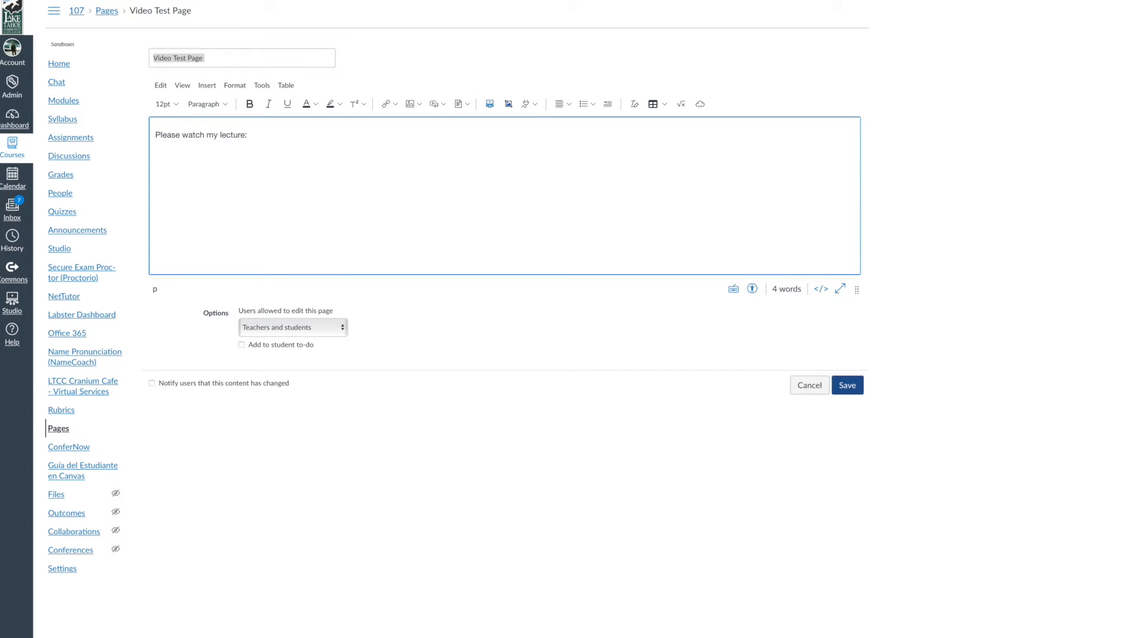
type("https://youtu.be/3dWpGIzjH_c")
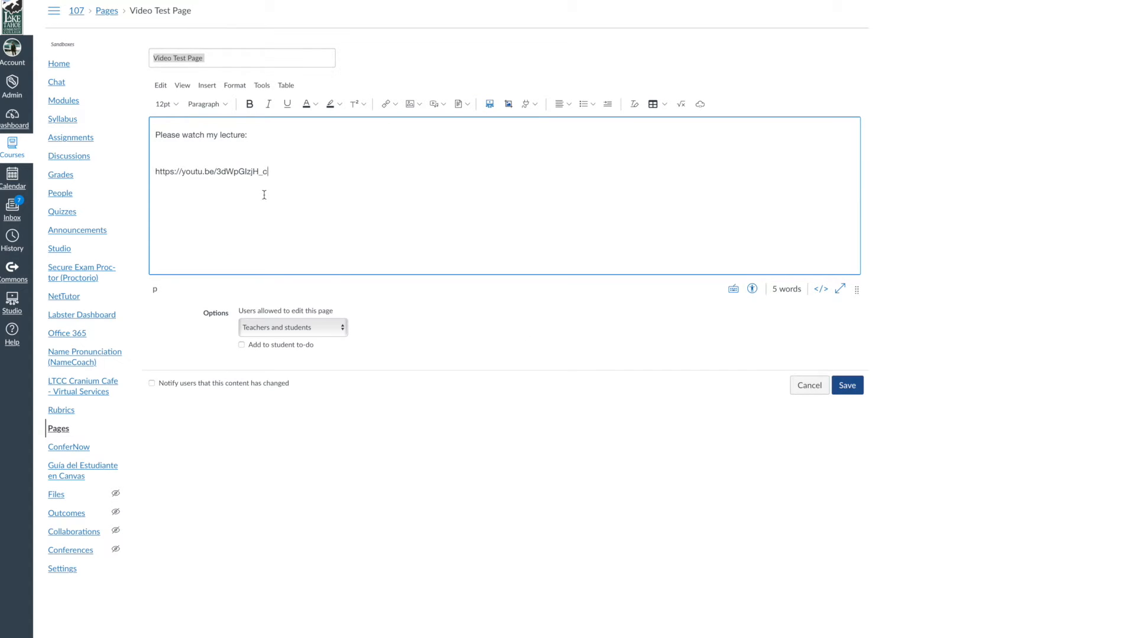
key("Return")
left_click(847, 386)
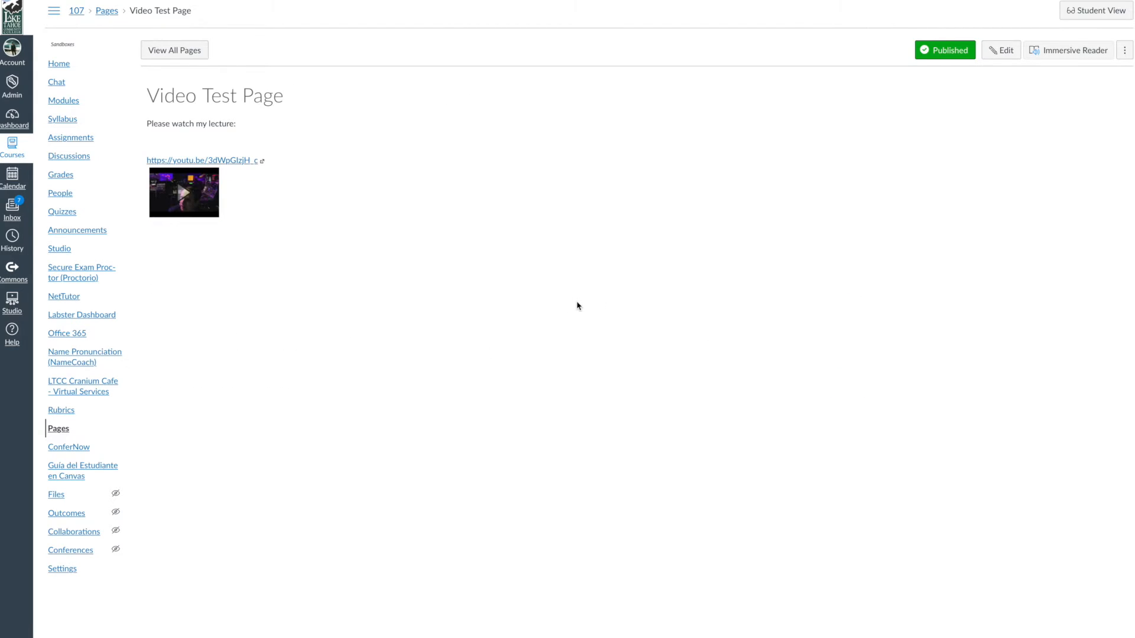
left_click(180, 197)
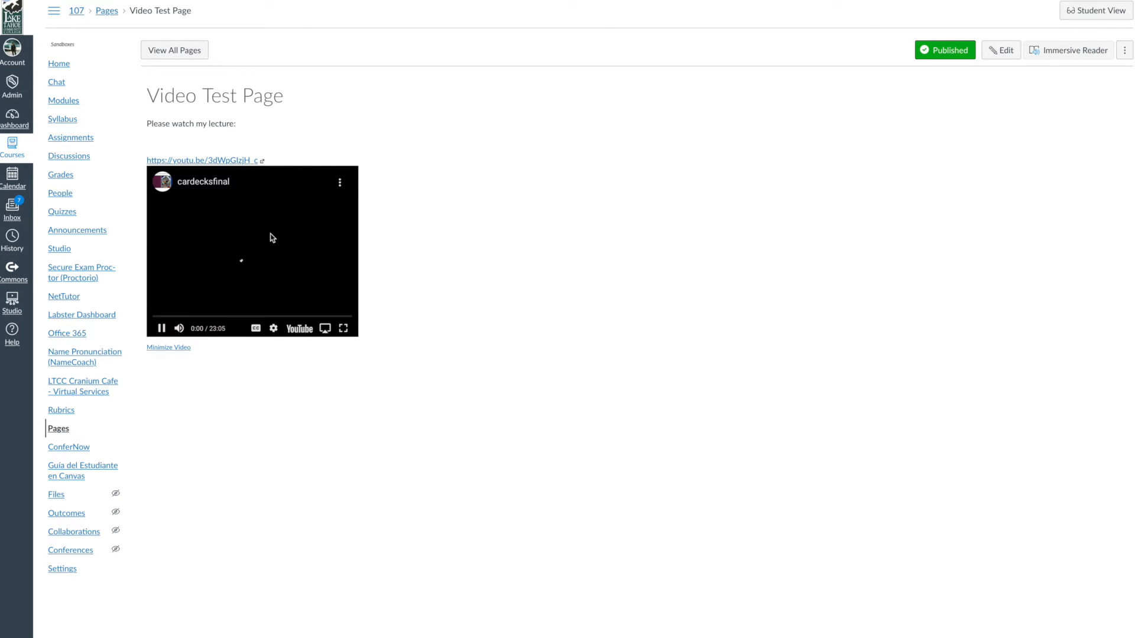
left_click(161, 329)
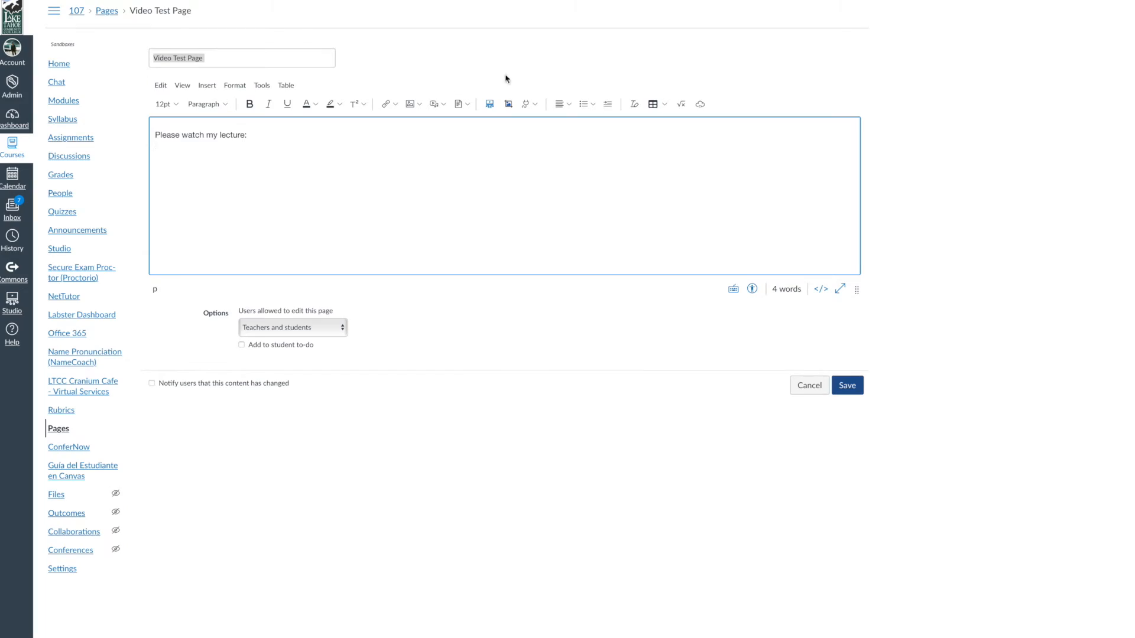
- Search the YouTube app inside the Video Test Page editor for "Anthropology @ Lake Tahoe Community"
left_click(258, 87)
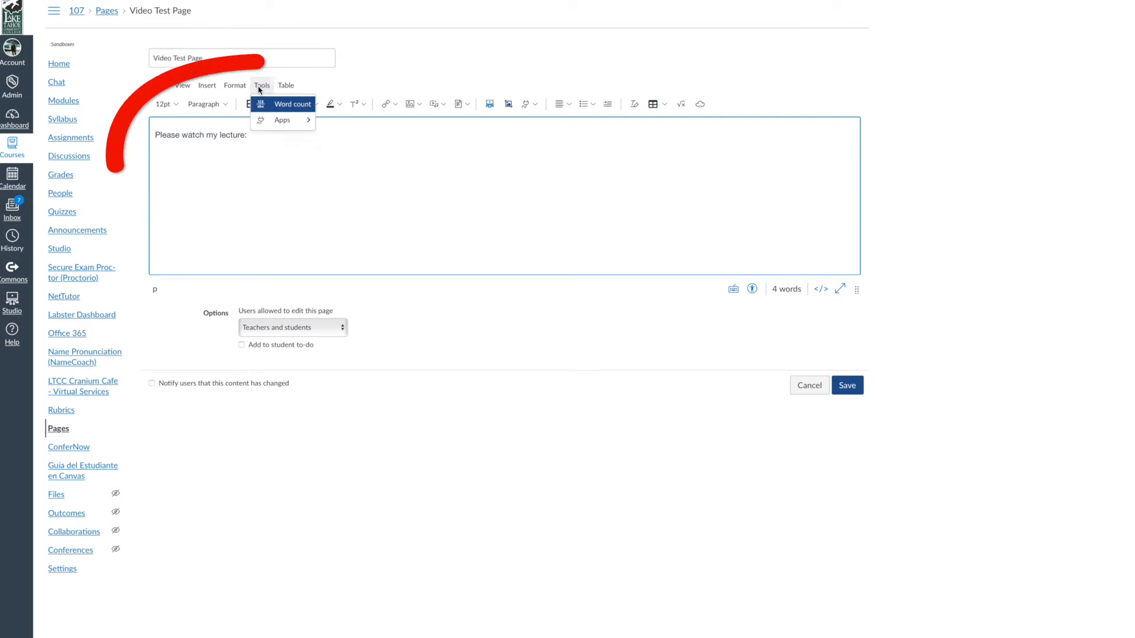
mouse_move(282, 120)
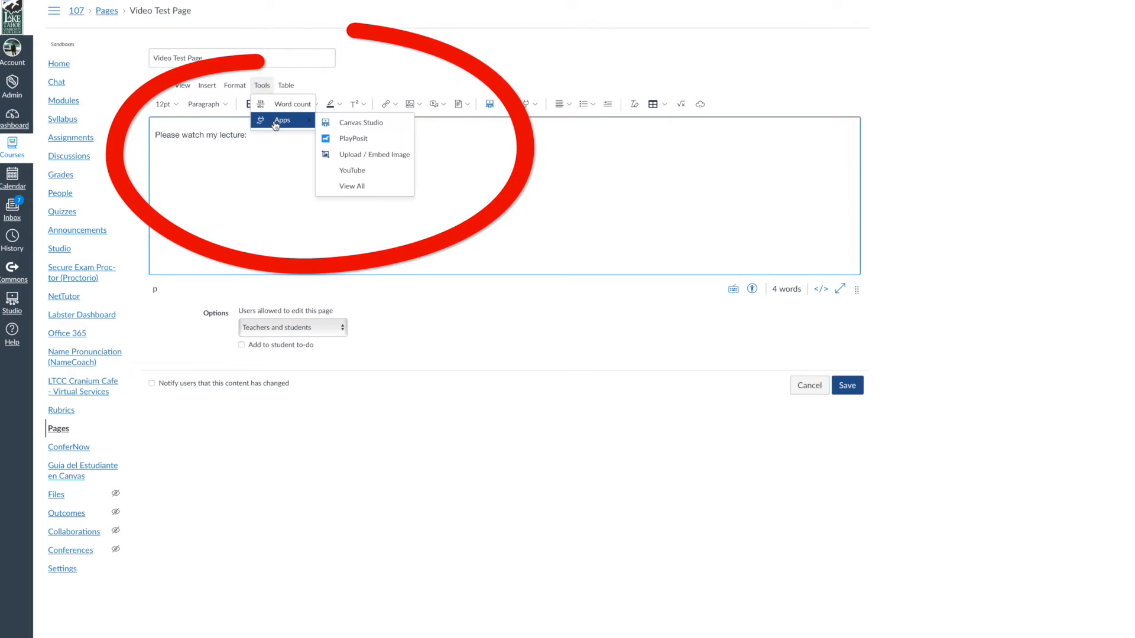
left_click(368, 175)
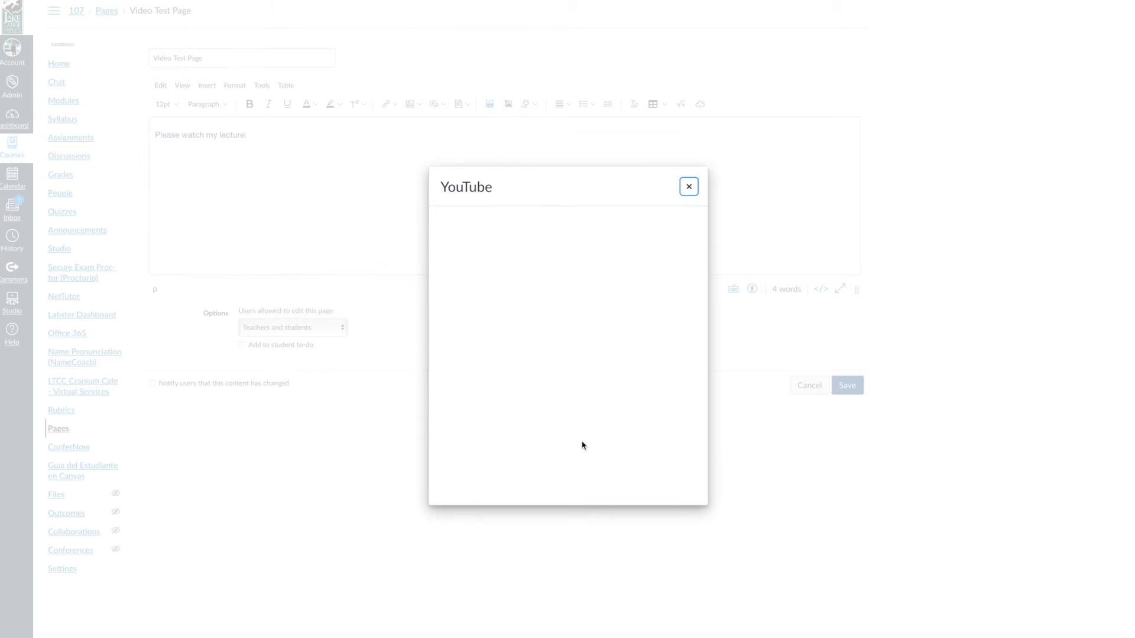
left_click(593, 226)
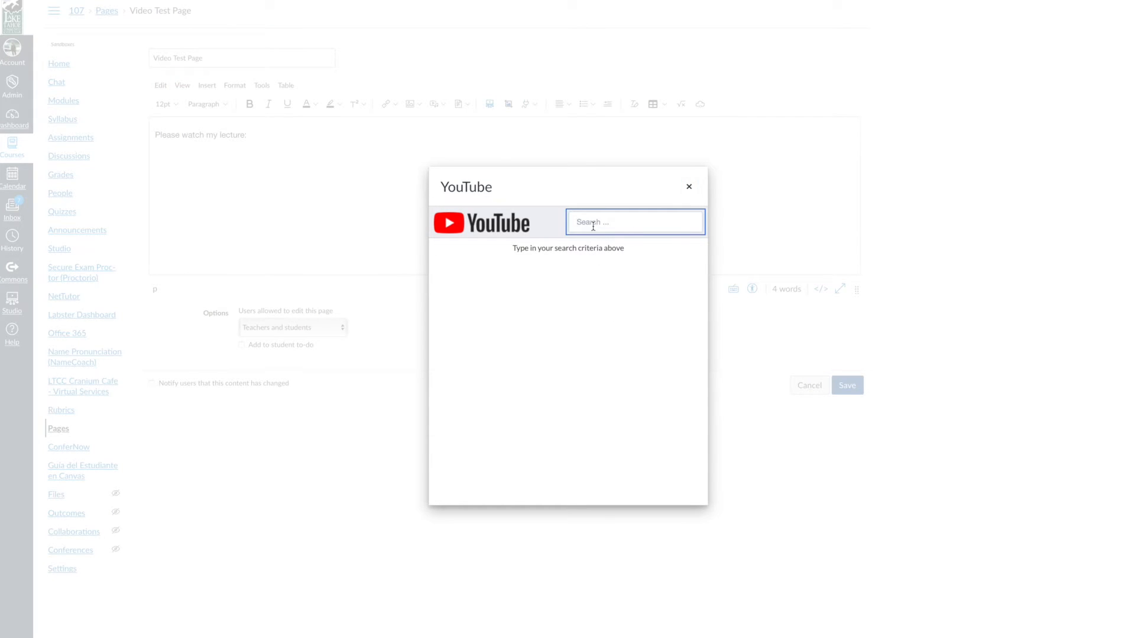
type("Anthropology")
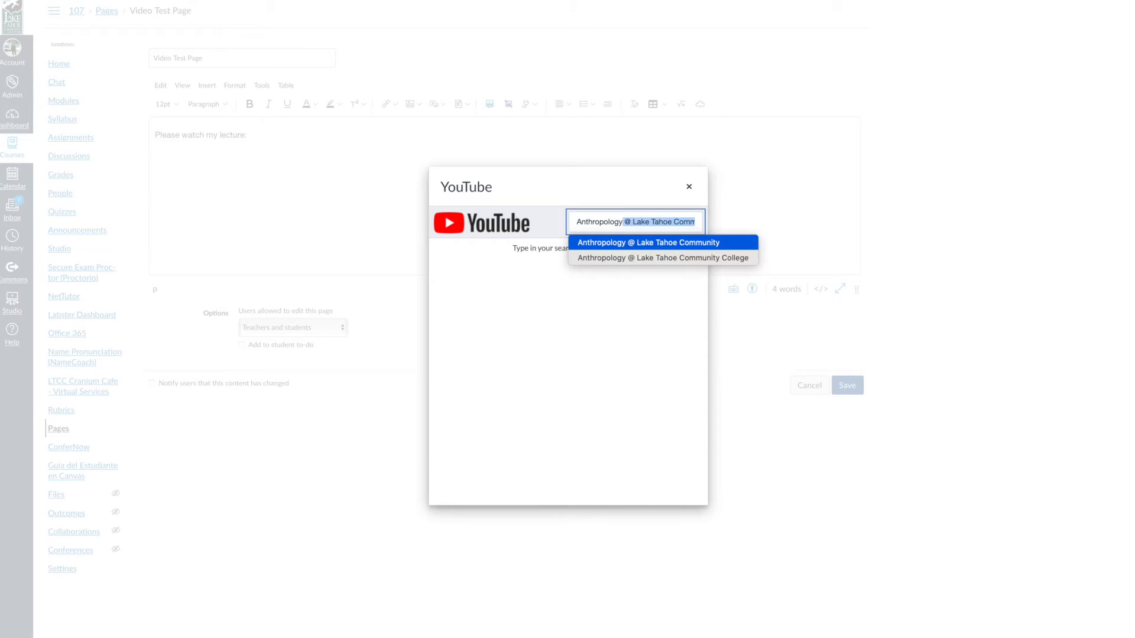
key("Return")
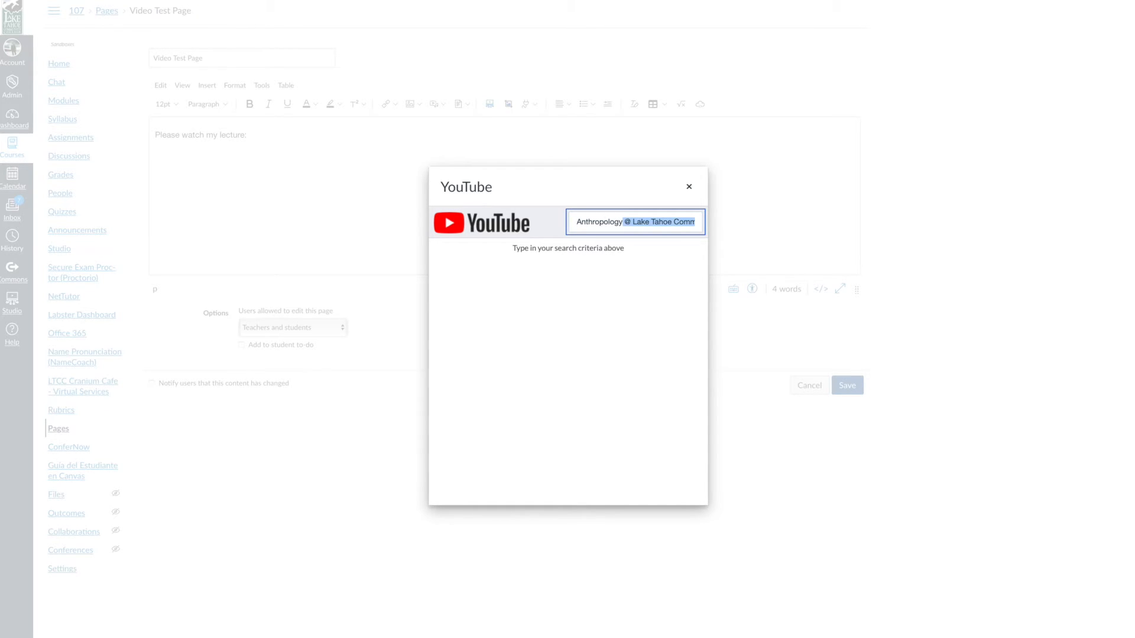
left_click(627, 226)
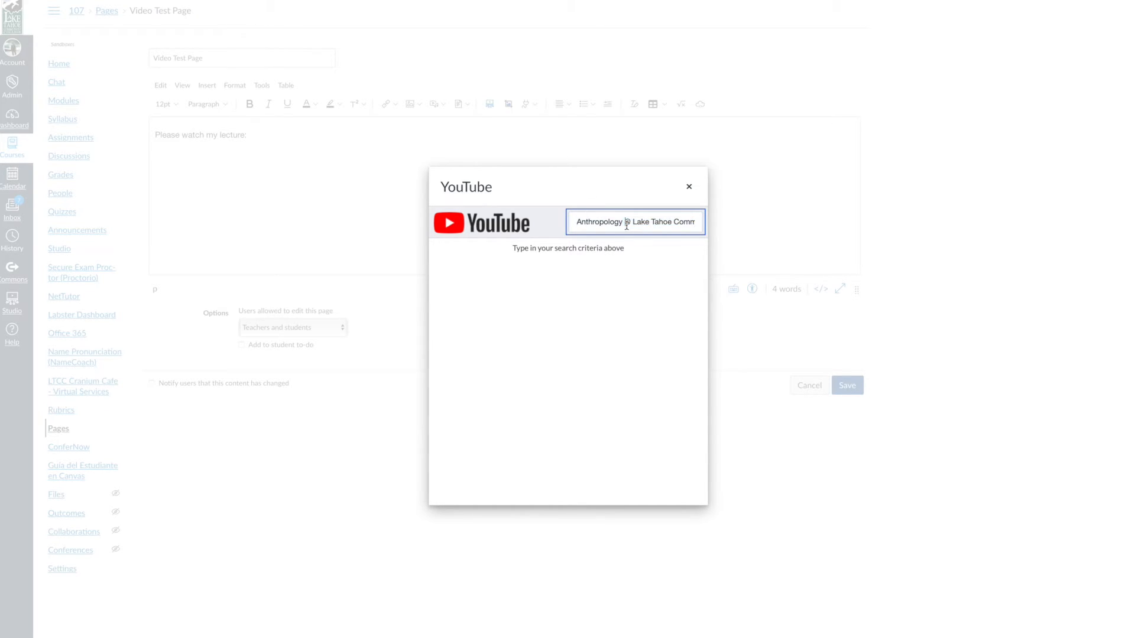
key("Return")
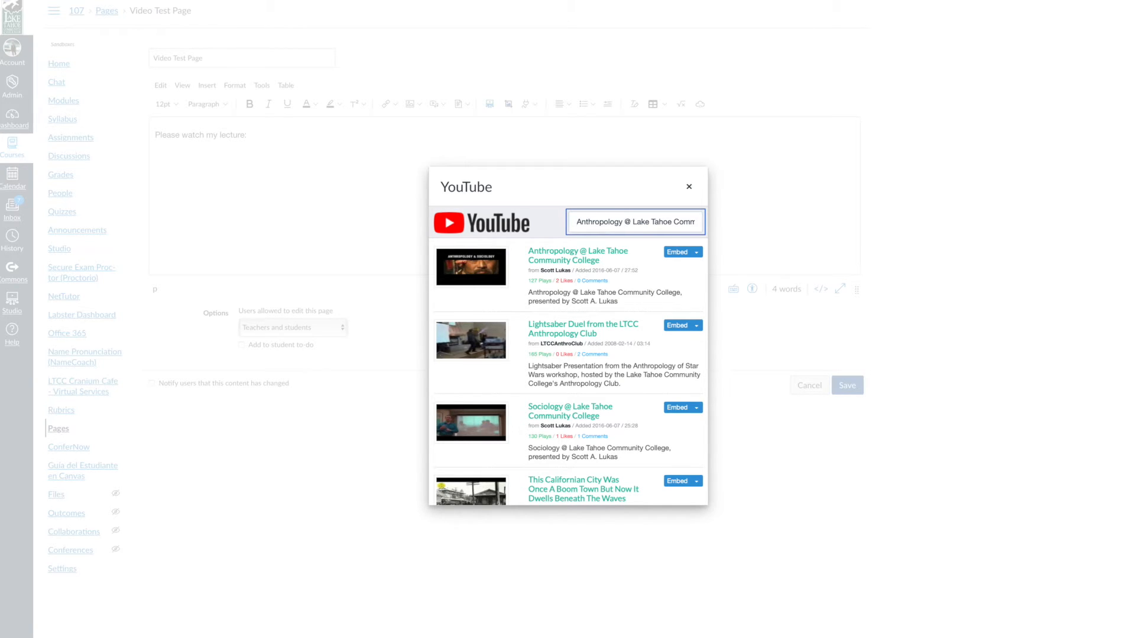
- Embed the Anthropology @ Lake Tahoe Community College video at small size and save the page
scroll(701, 256, "down", 1)
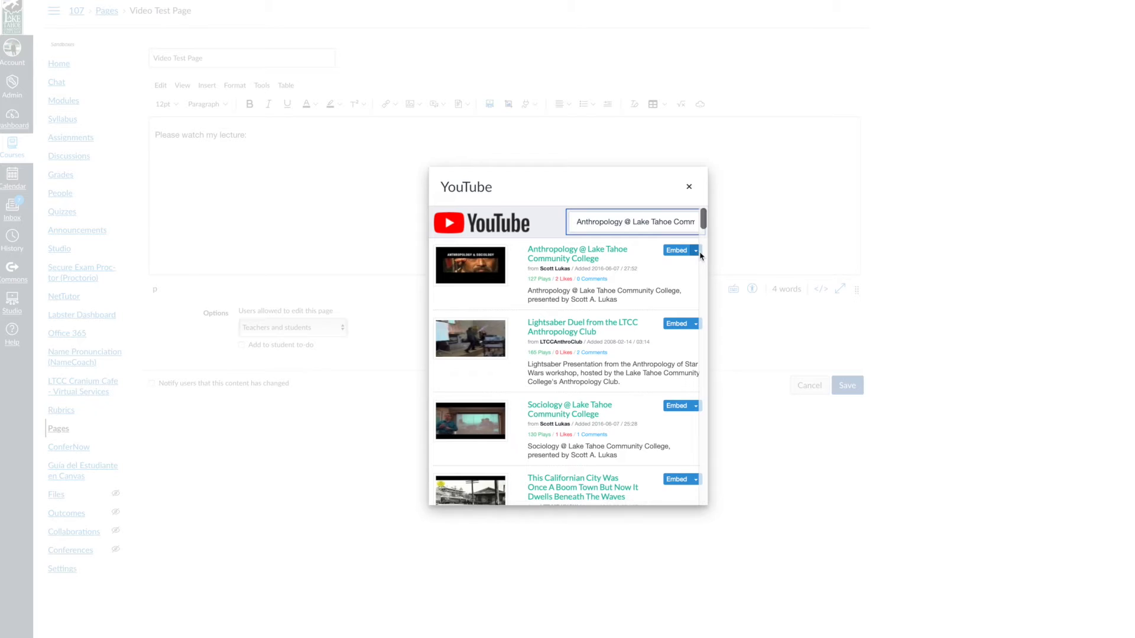
left_click(697, 253)
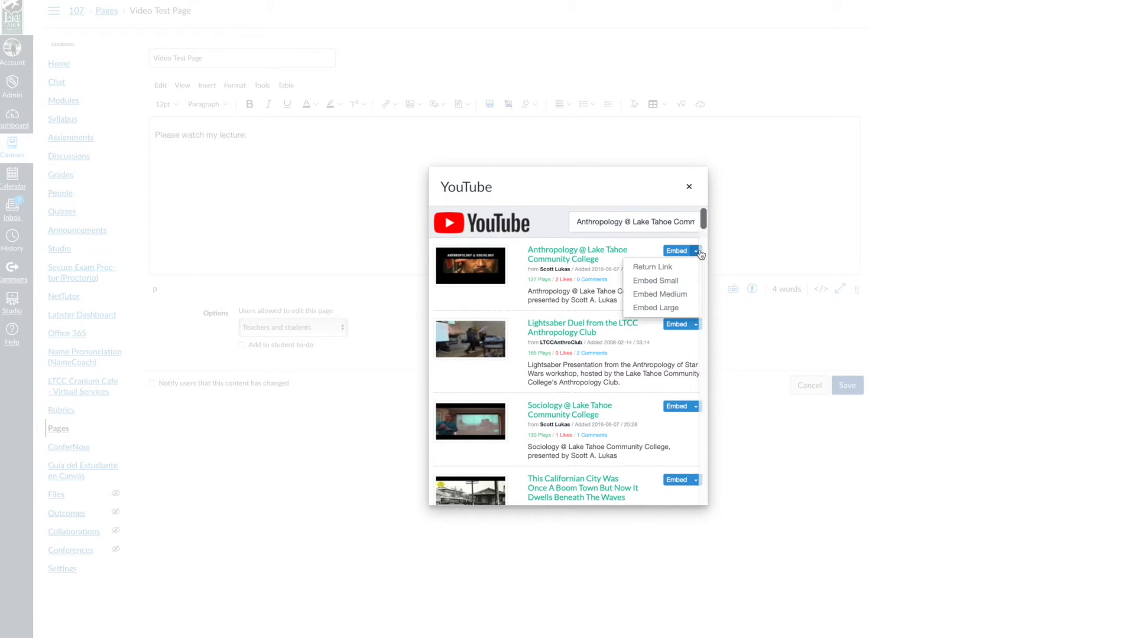
left_click(672, 282)
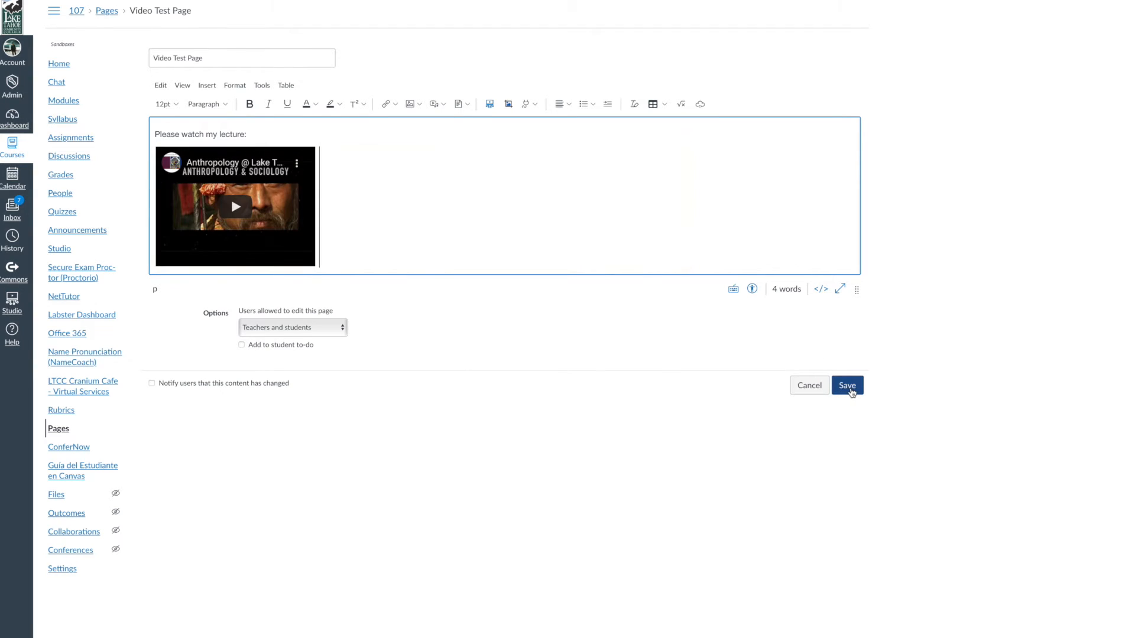
left_click(849, 389)
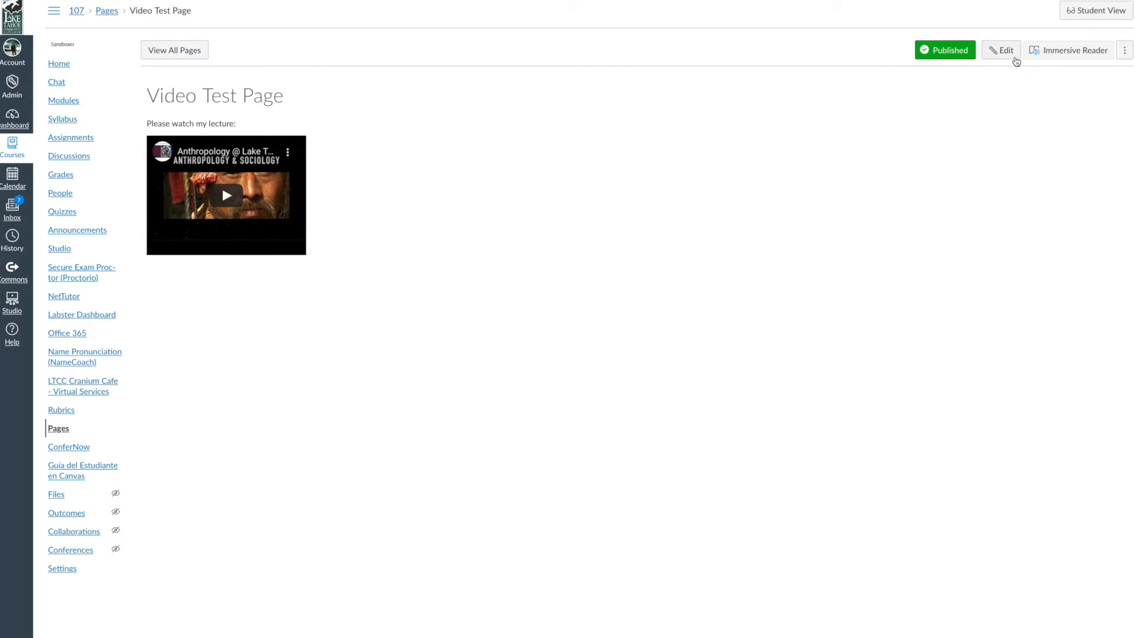
- Edit Video Test Page and delete the embedded Anthropology video beneath "Please watch my lecture:"
left_click(1015, 57)
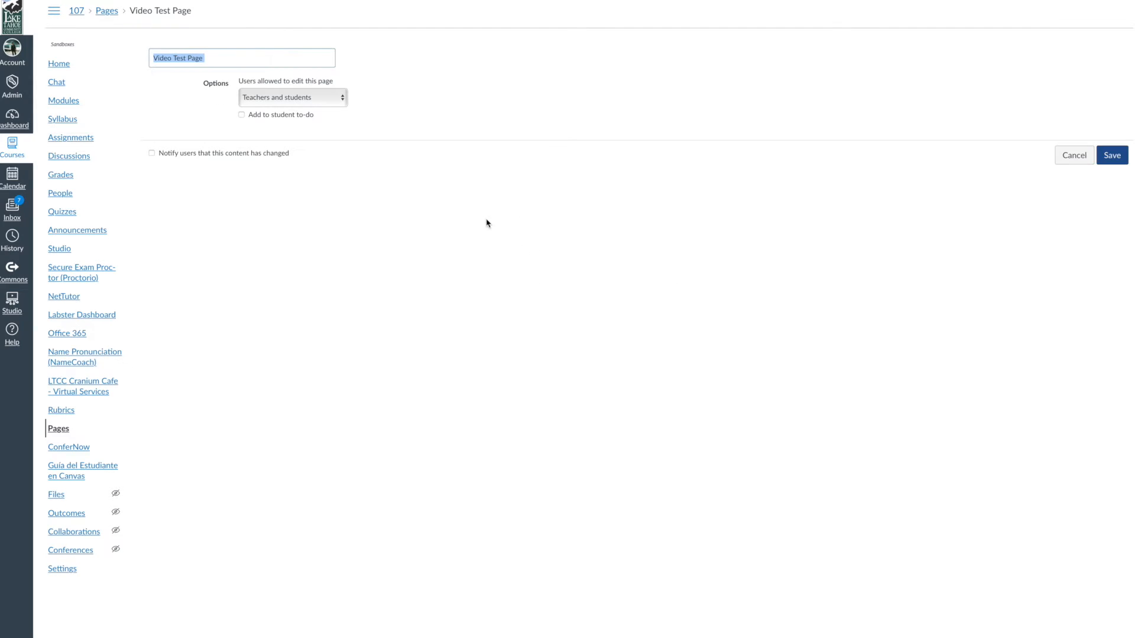
left_click(232, 165)
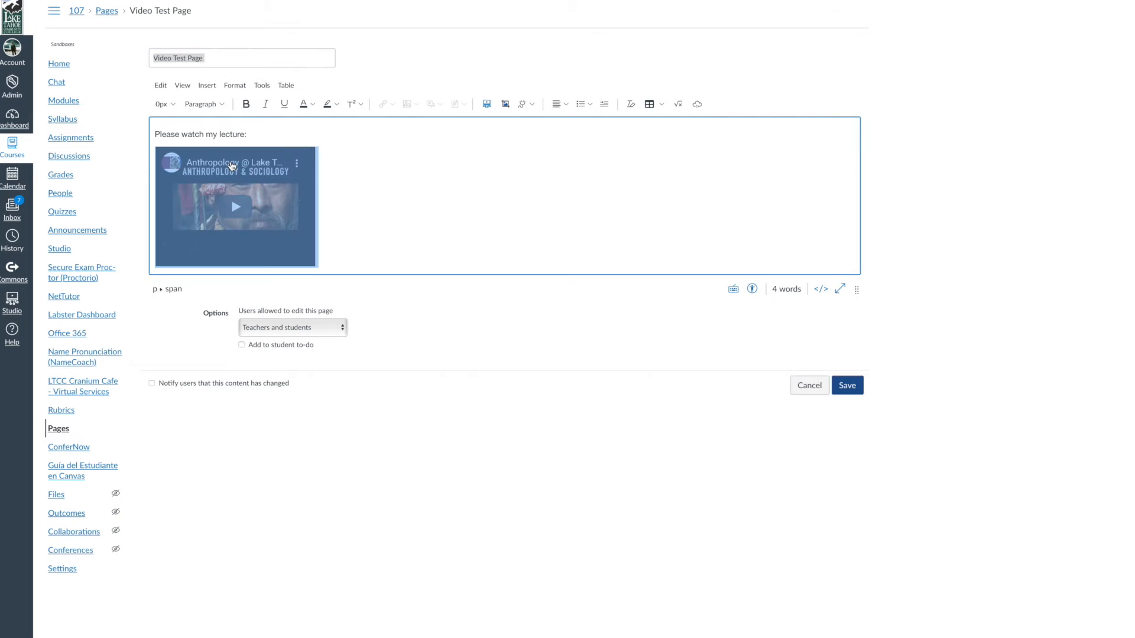
key("Delete")
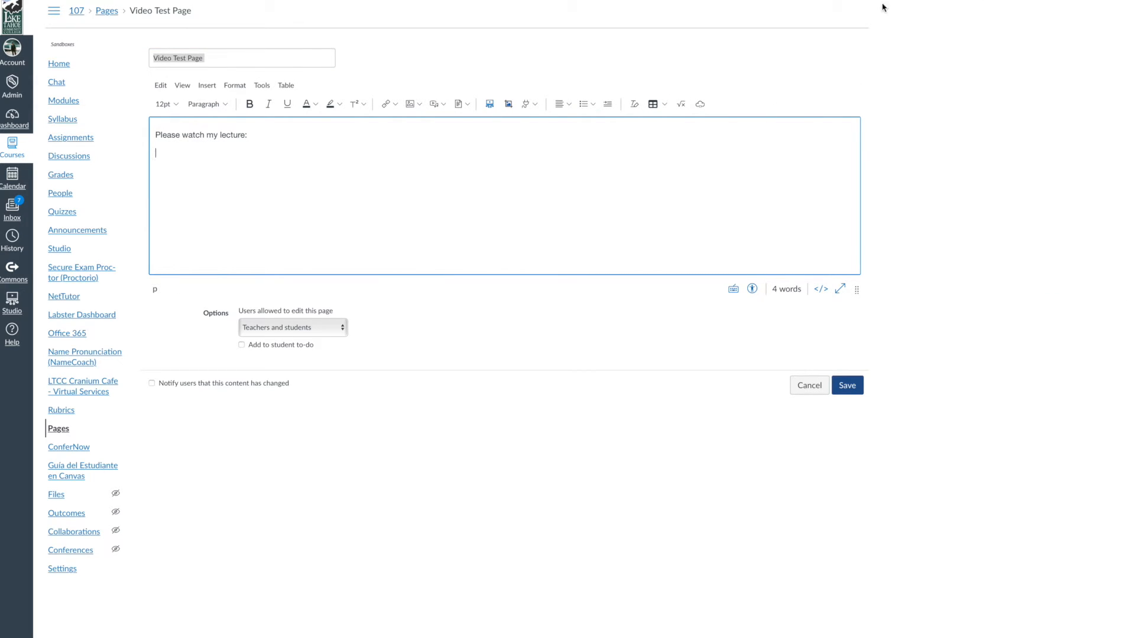
- Switch to YouTube Studio and open the cardecksfinal video on YouTube from its video link
left_click(953, 0)
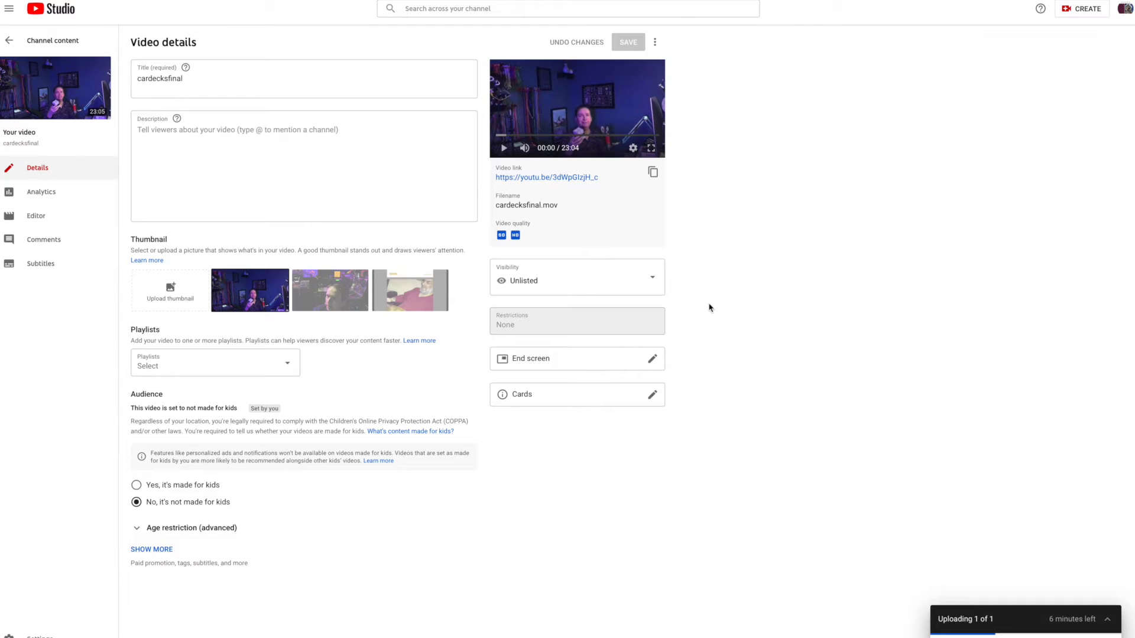
left_click(571, 178)
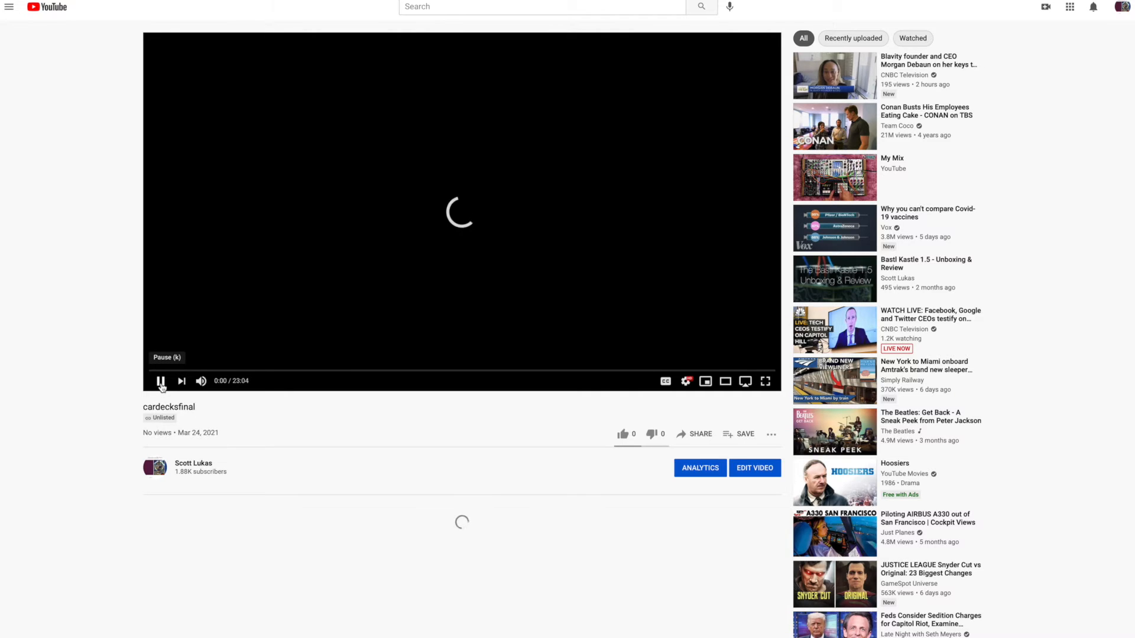
- Pause the cardecksfinal video and copy its iframe embed code from the YouTube sharing options
left_click(160, 382)
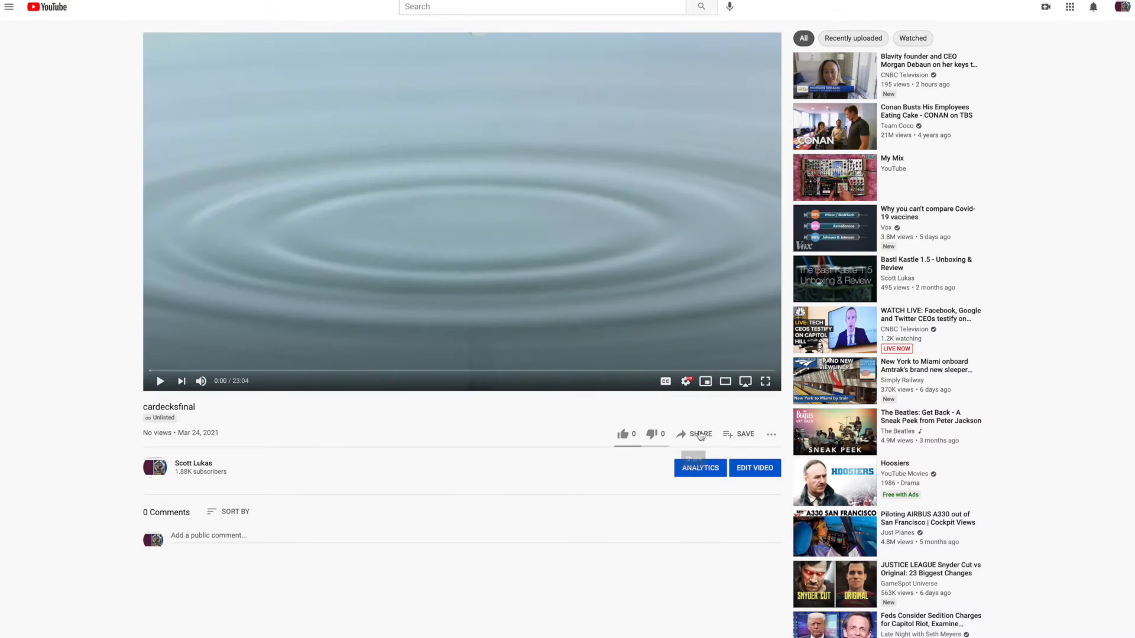
left_click(701, 435)
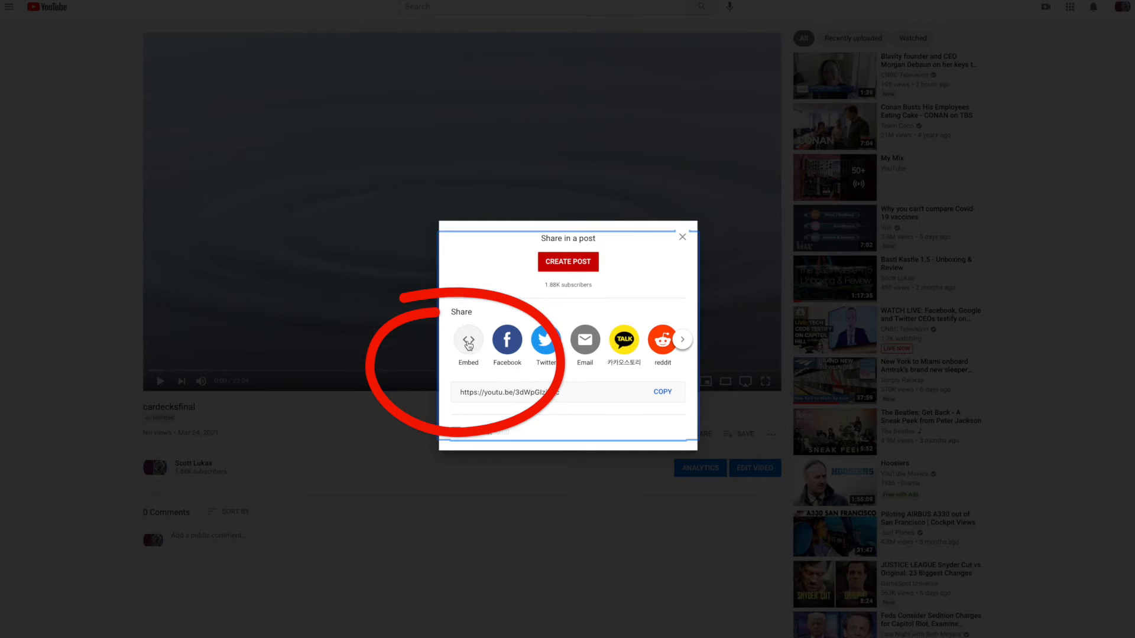
left_click(468, 341)
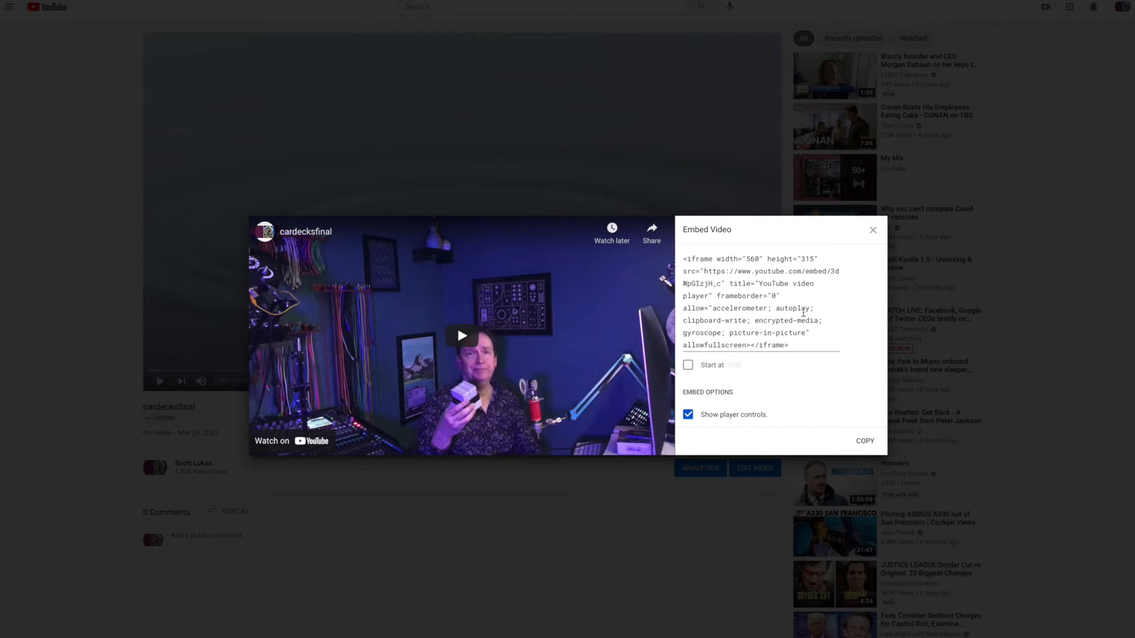
left_click(864, 442)
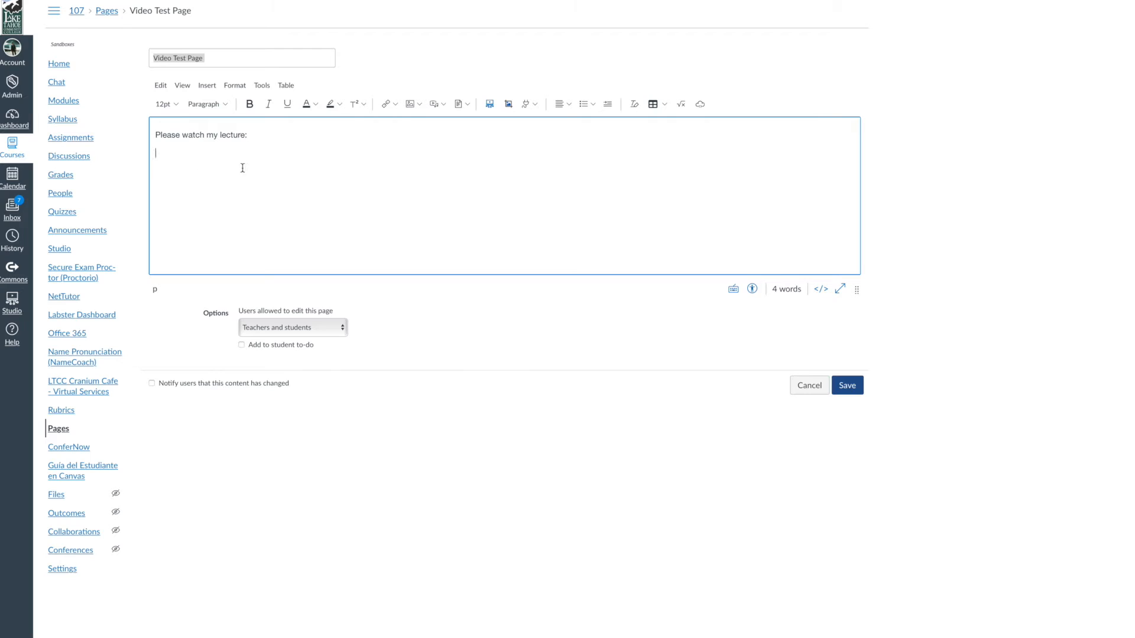
- Switch to Video Test Page in Canvas, embed the copied cardecksfinal code beneath "Please watch my lecture:", and save the page
left_click(700, 105)
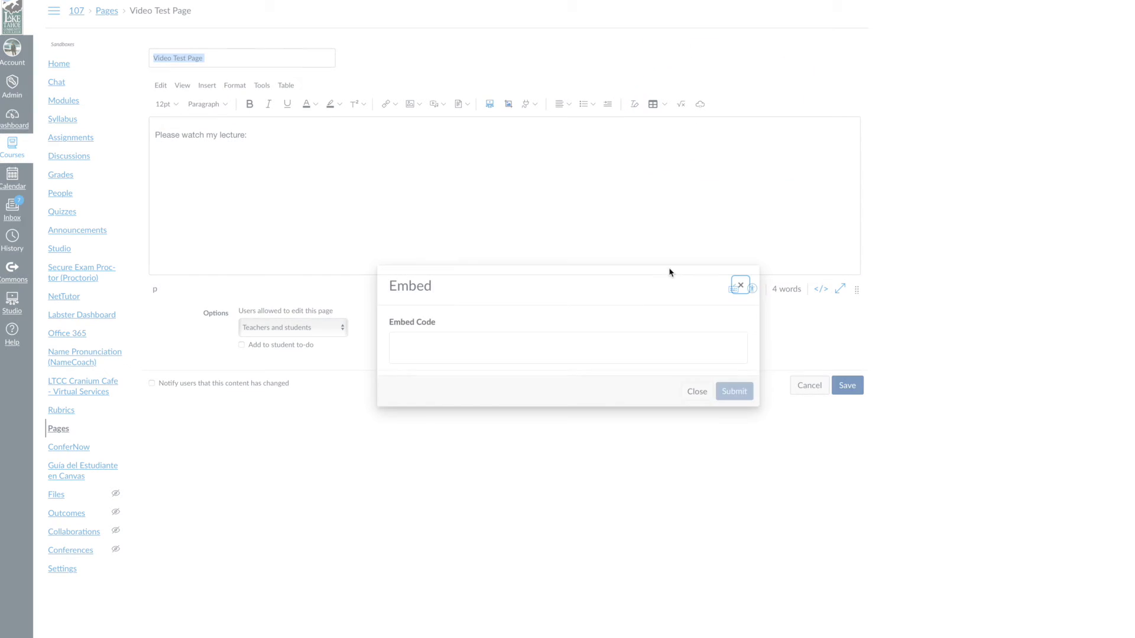
left_click(506, 359)
key("ctrl+v")
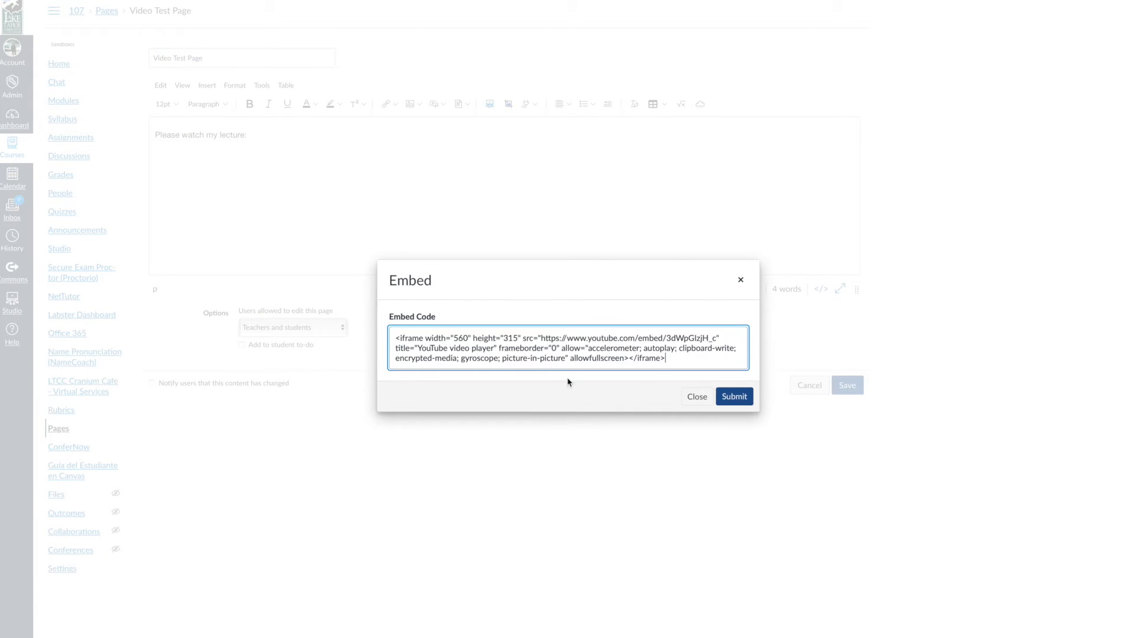
left_click(735, 392)
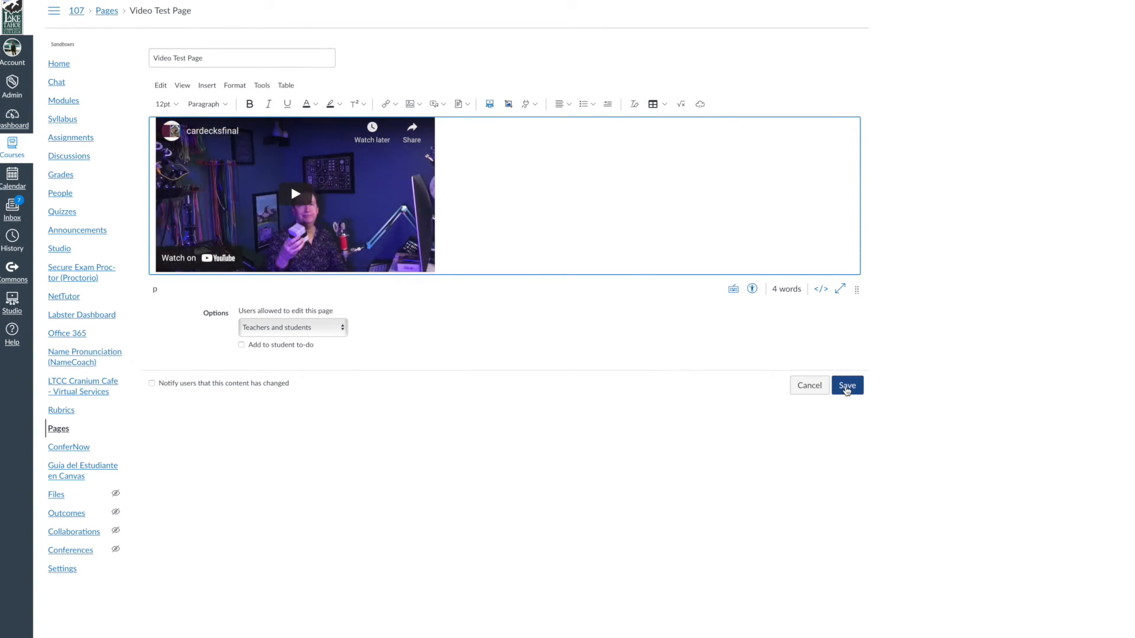
left_click(847, 385)
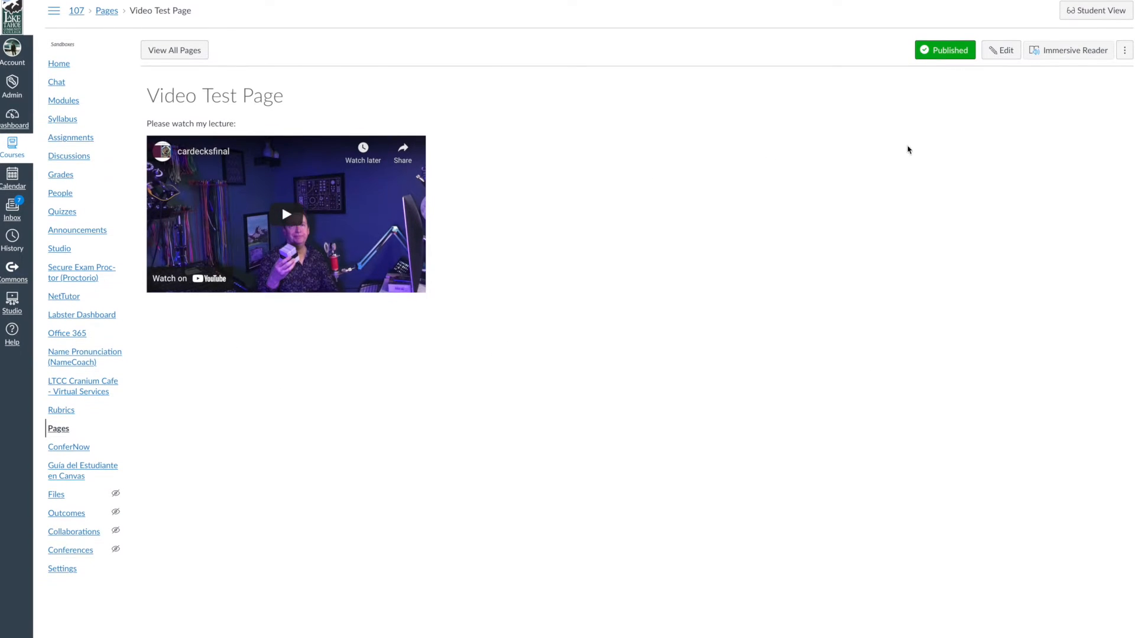
- Edit Video Test Page, remove the embedded cardecksfinal video, and save the page
left_click(1004, 51)
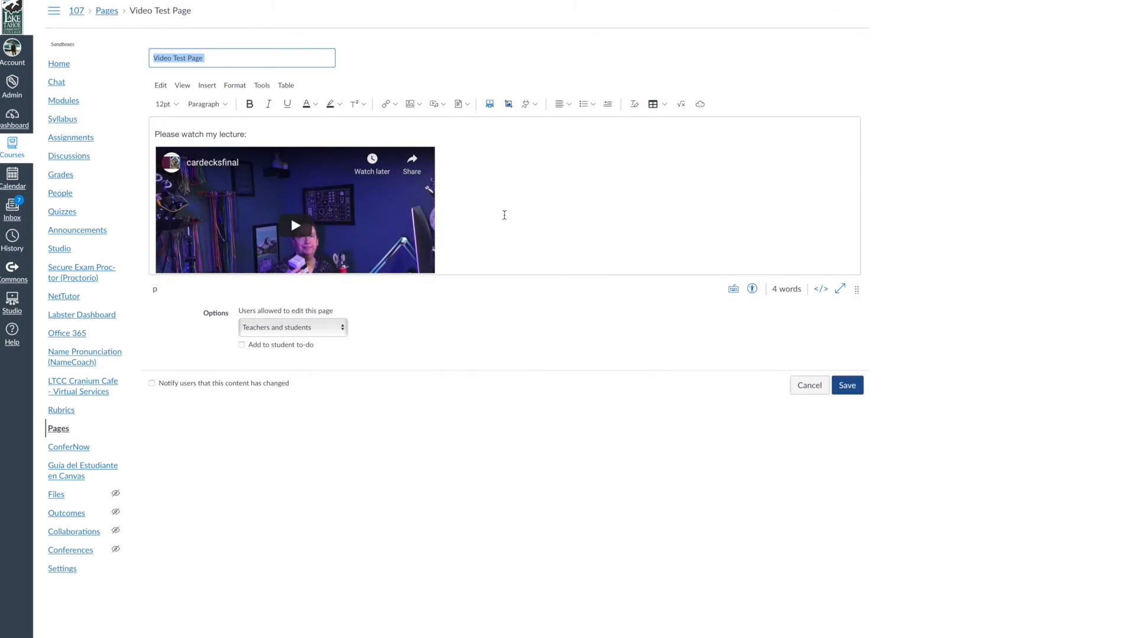
left_click(504, 215)
left_click(850, 386)
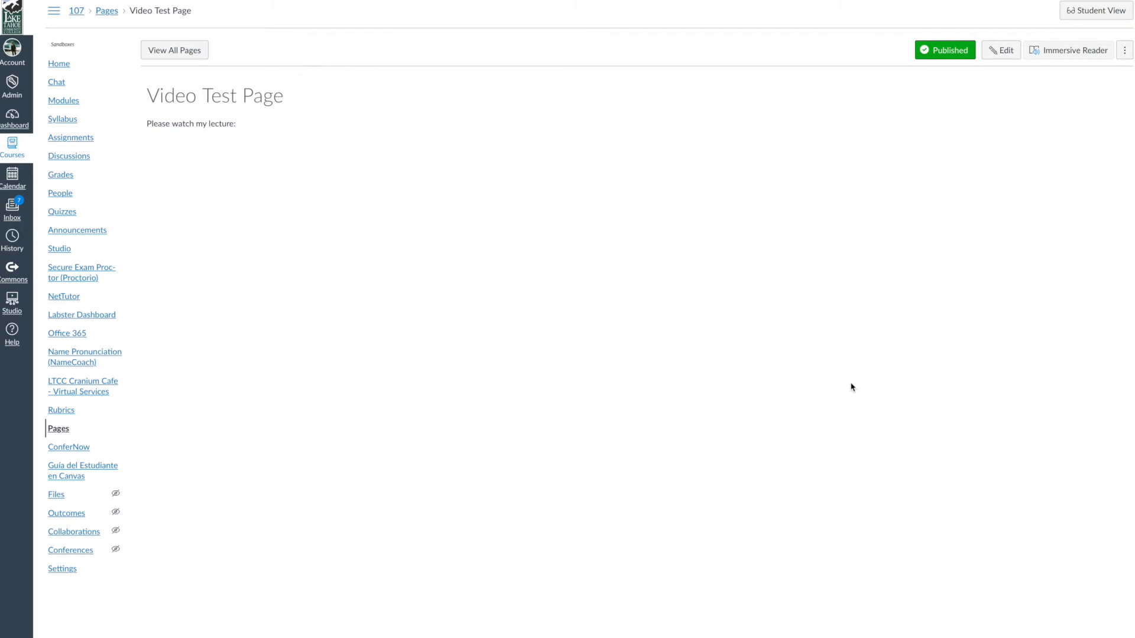
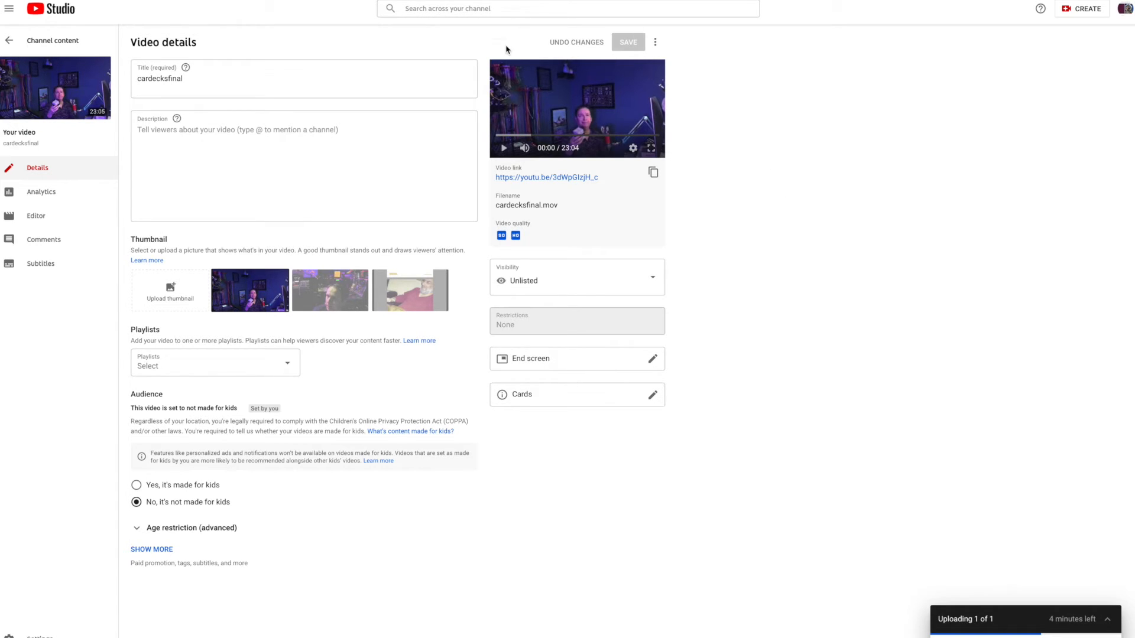
- Search the YouTube Studio channel for "FERPA", open FERPA and Class Recordings from its video link, and pause playback
left_click(443, 9)
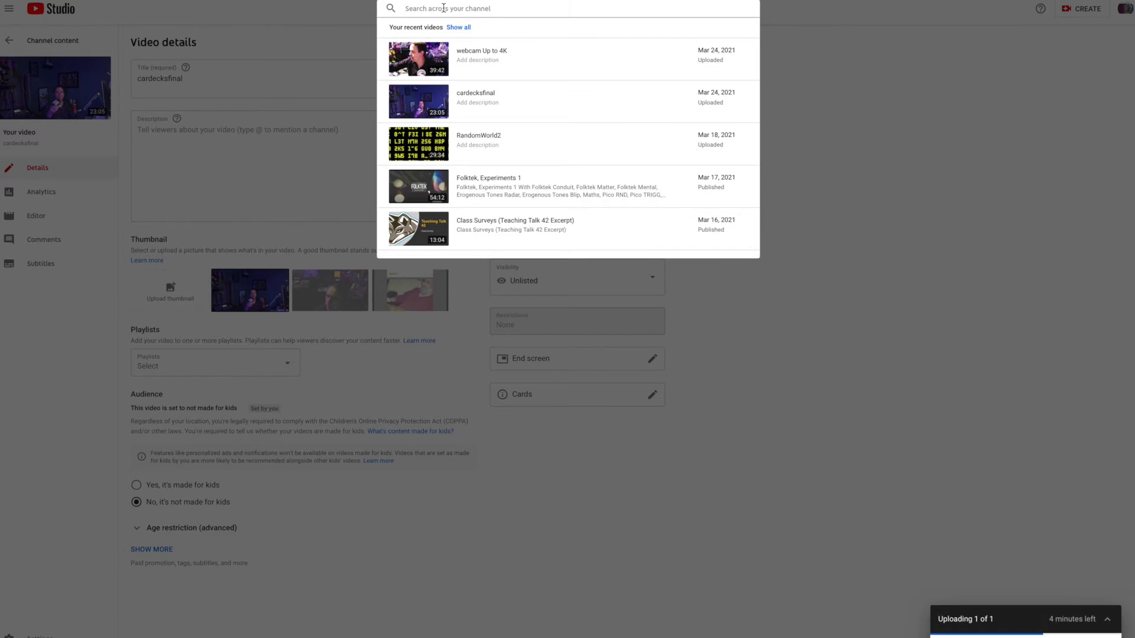
type("FERPA")
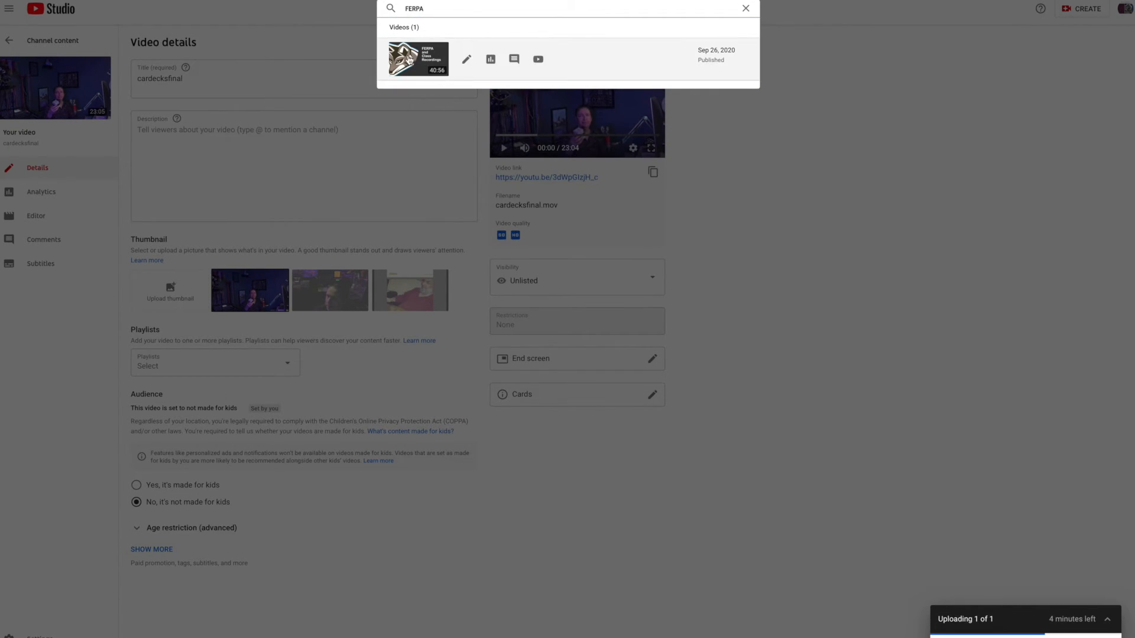
left_click(409, 60)
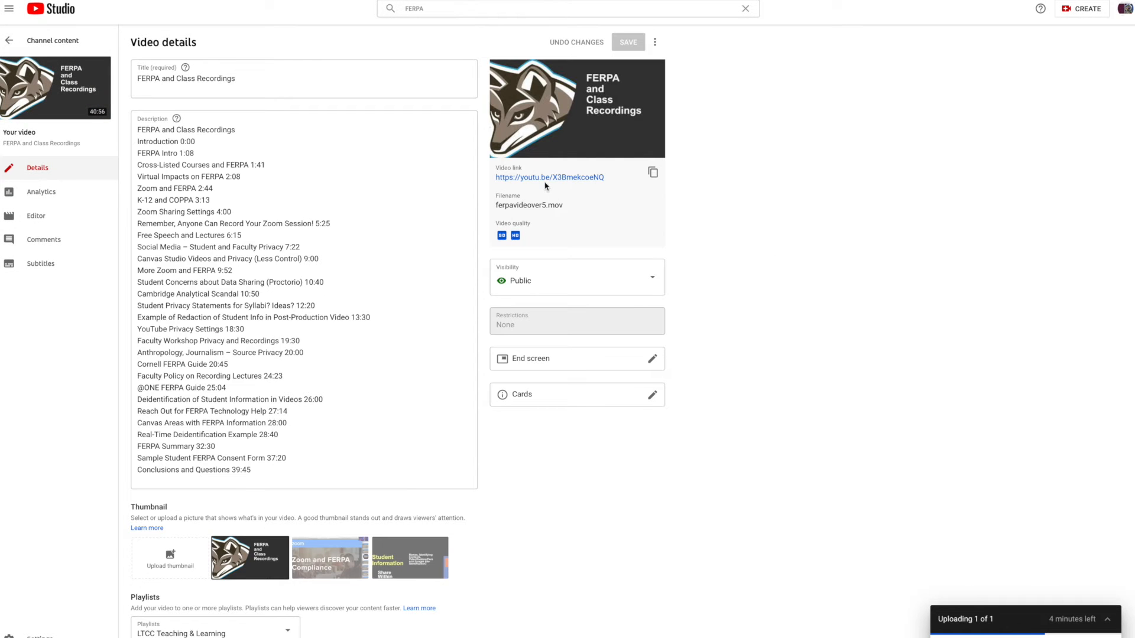
left_click(545, 179)
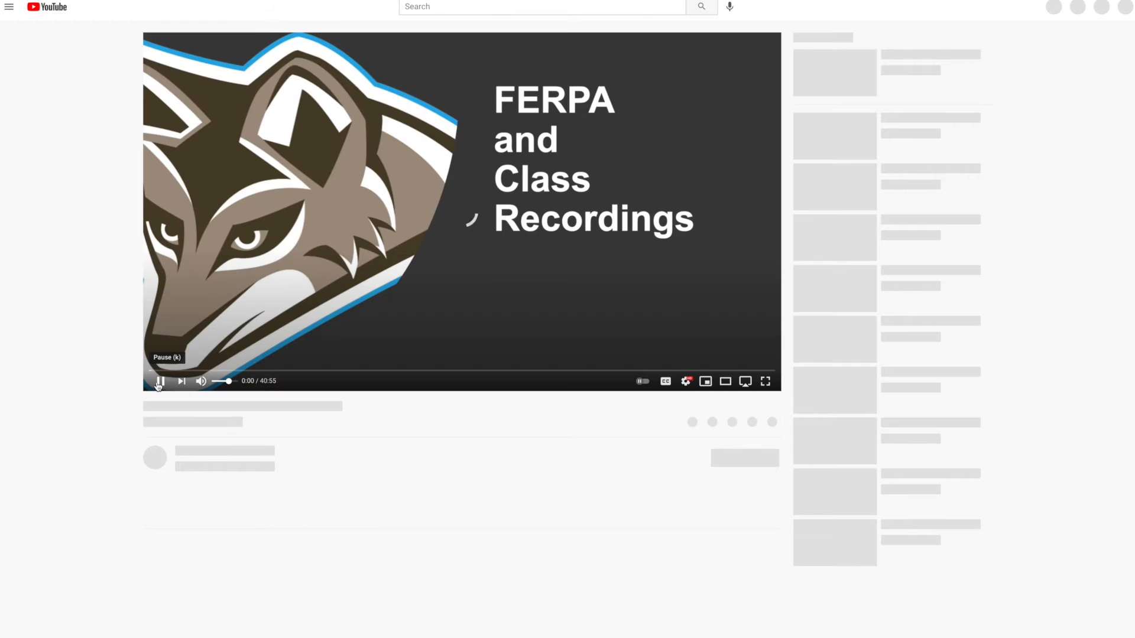
left_click(159, 381)
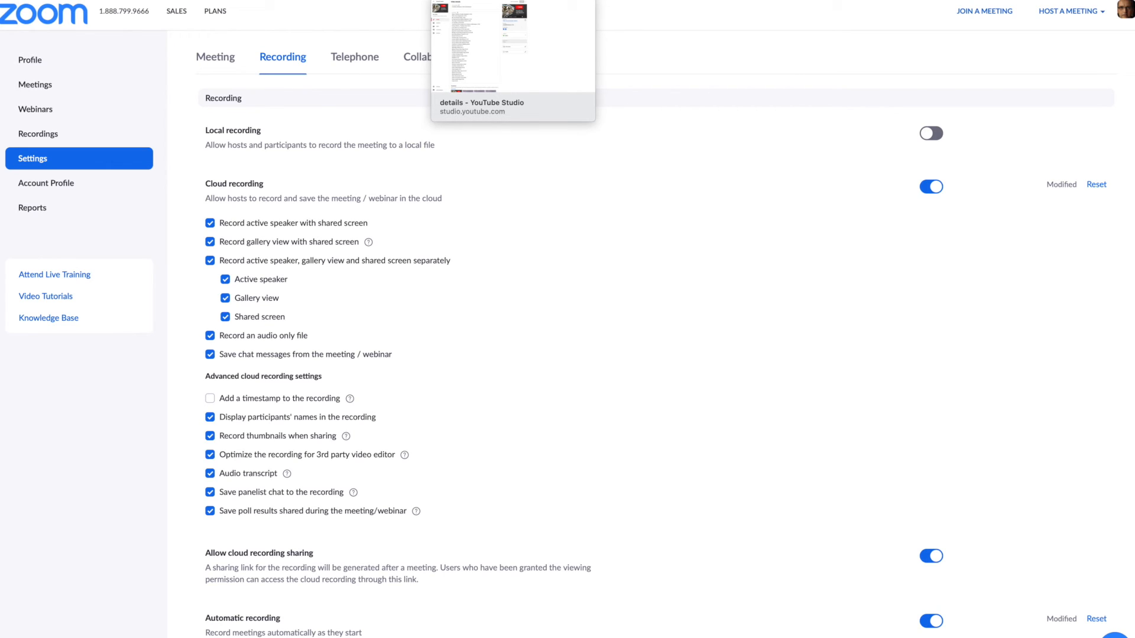
- Switch to Outlook and review the TechConnect message about Zoom cloud storage capacity and its infographic on managing recordings
left_click(473, 0)
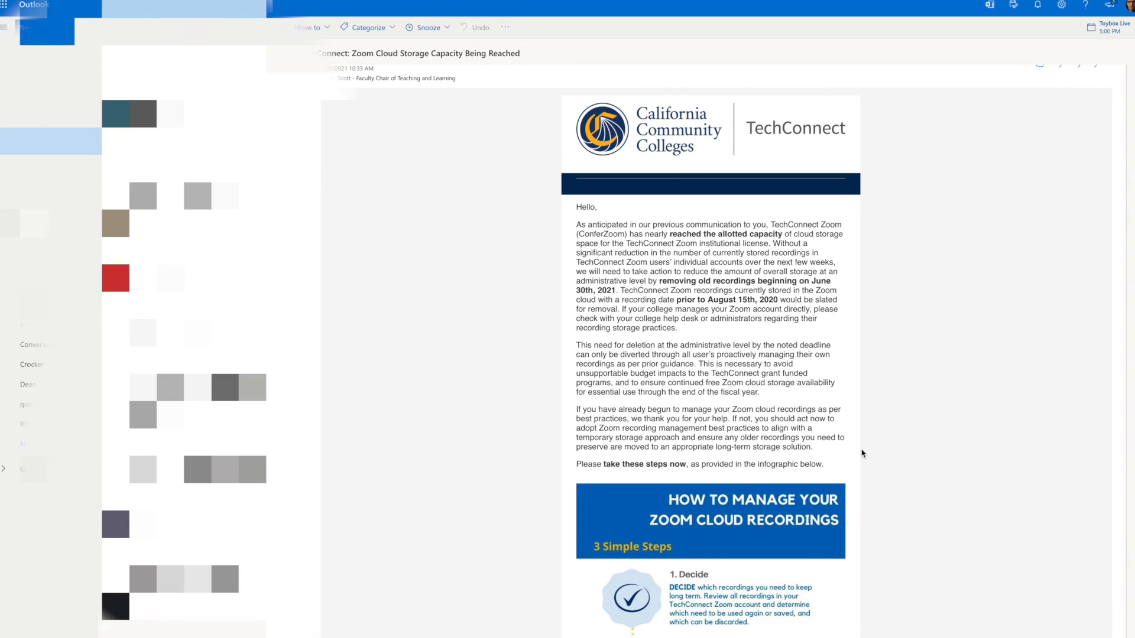
scroll(862, 453, "down", 1)
scroll(862, 453, "up", 1)
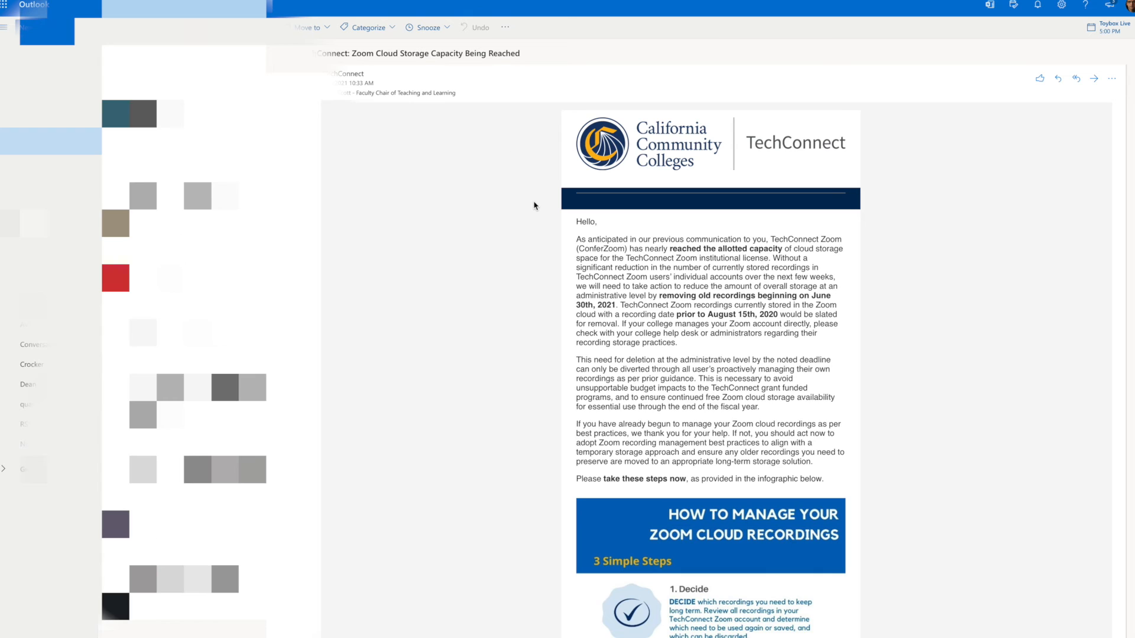
scroll(997, 415, "down", 2)
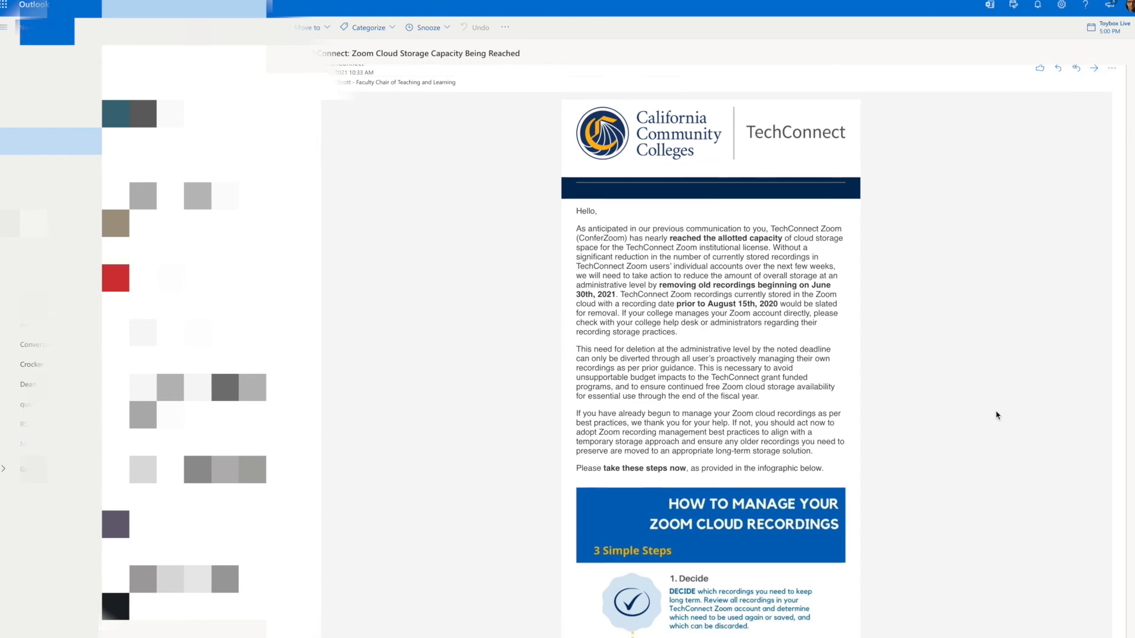
scroll(997, 416, "down", 2)
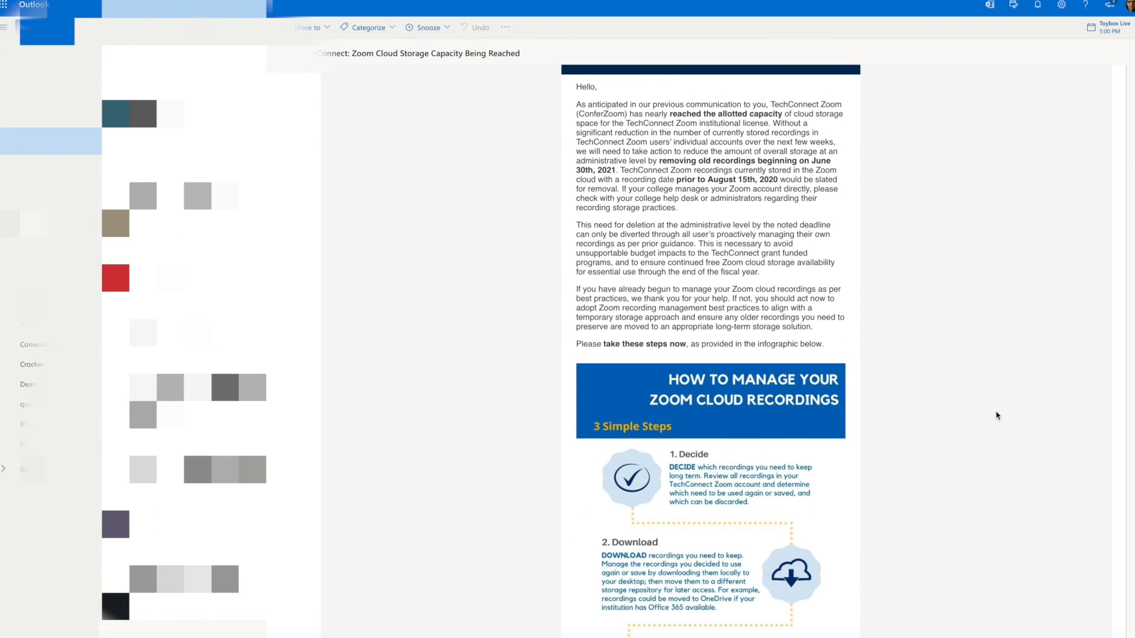
scroll(996, 416, "up", 3)
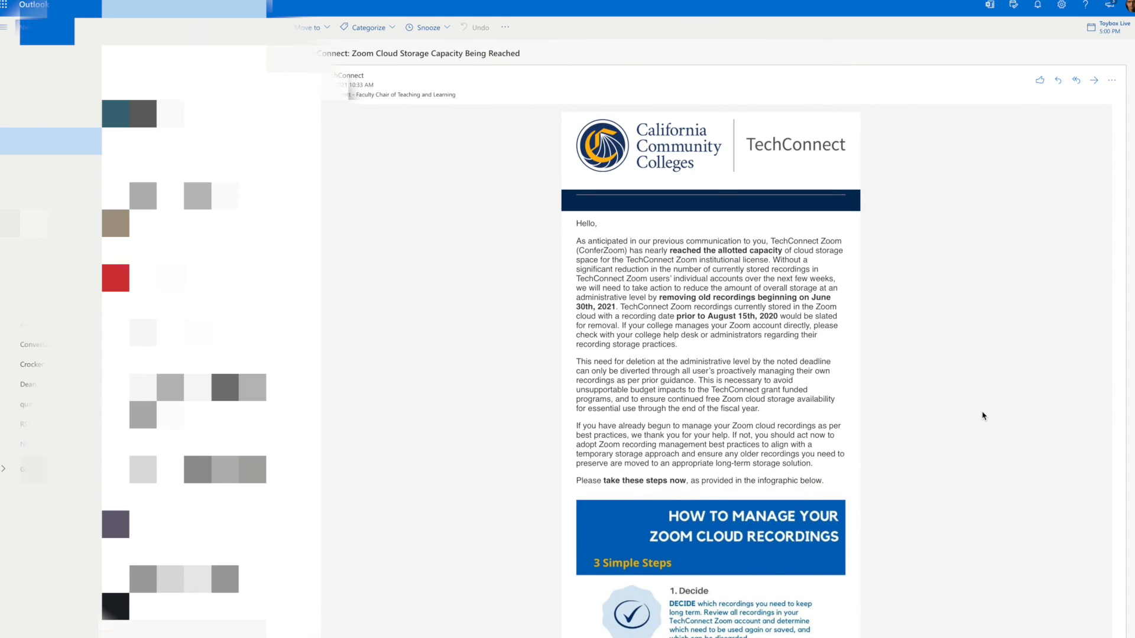